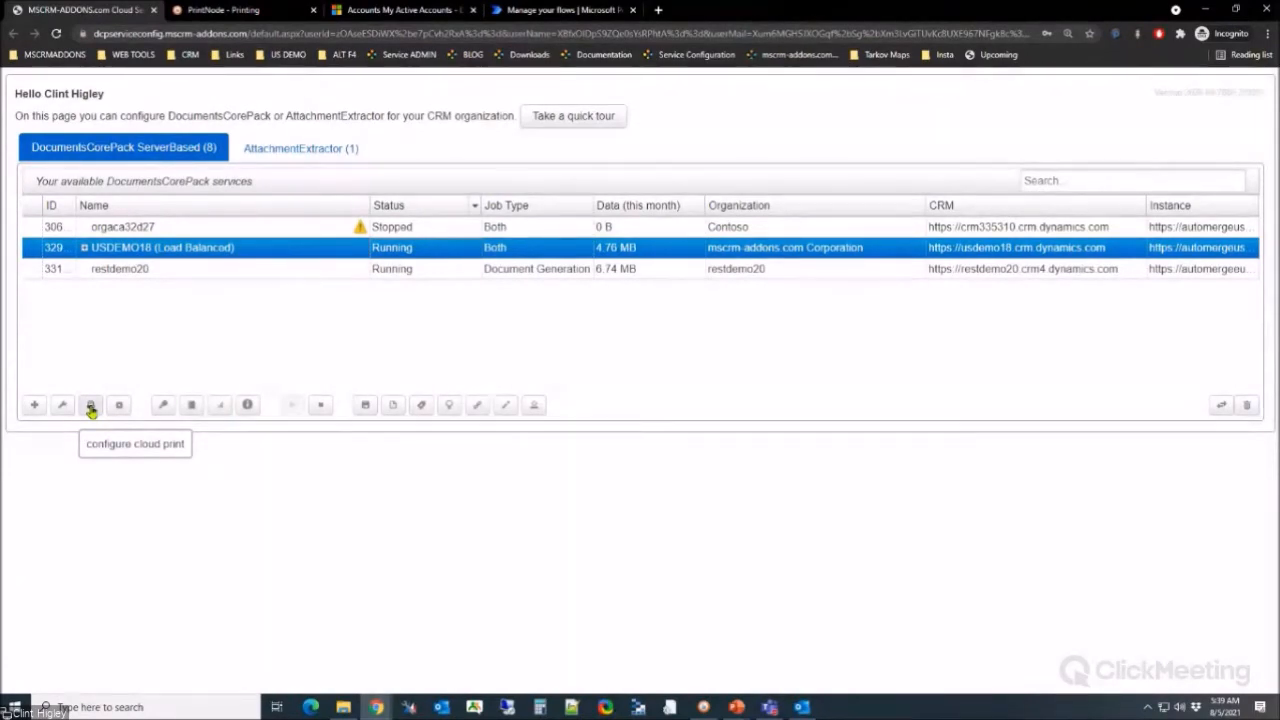
Step: Create a cloud print configuration for the USDEMO18 service named printnode2, with PrintNode as the provider
{"action": "left_click", "coordinate": [91, 408]}
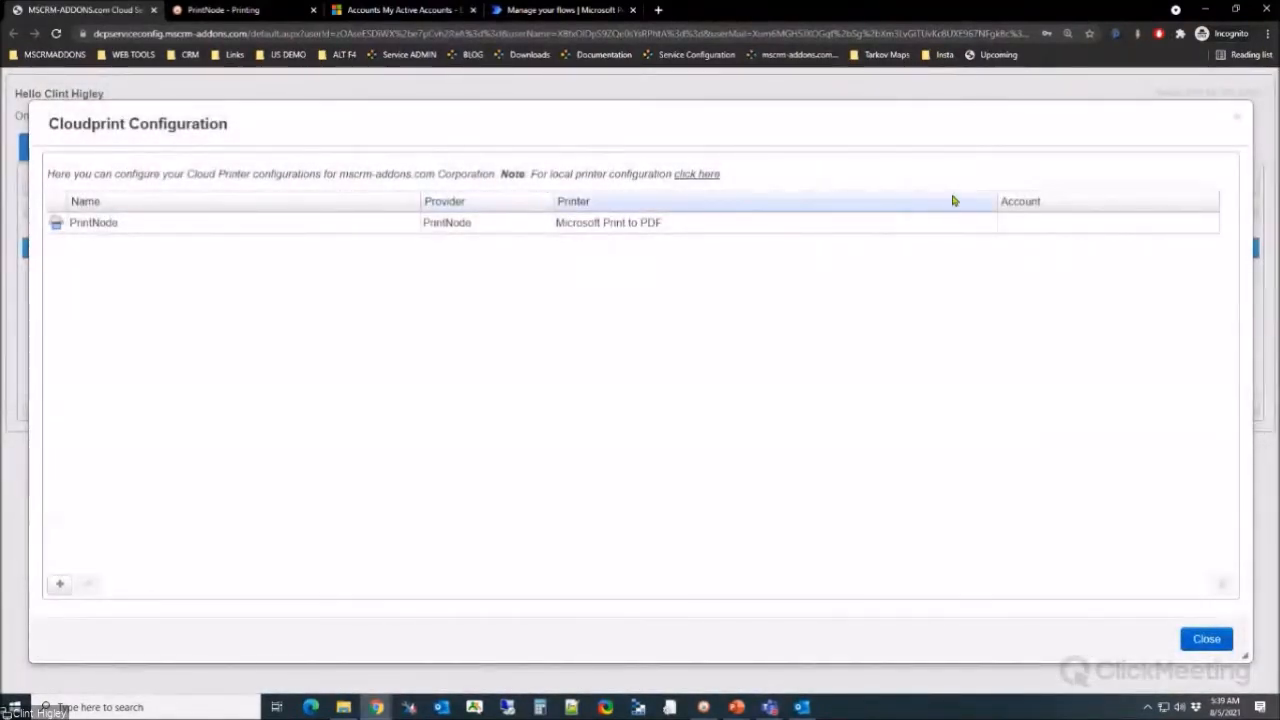
{"action": "left_click", "coordinate": [60, 587]}
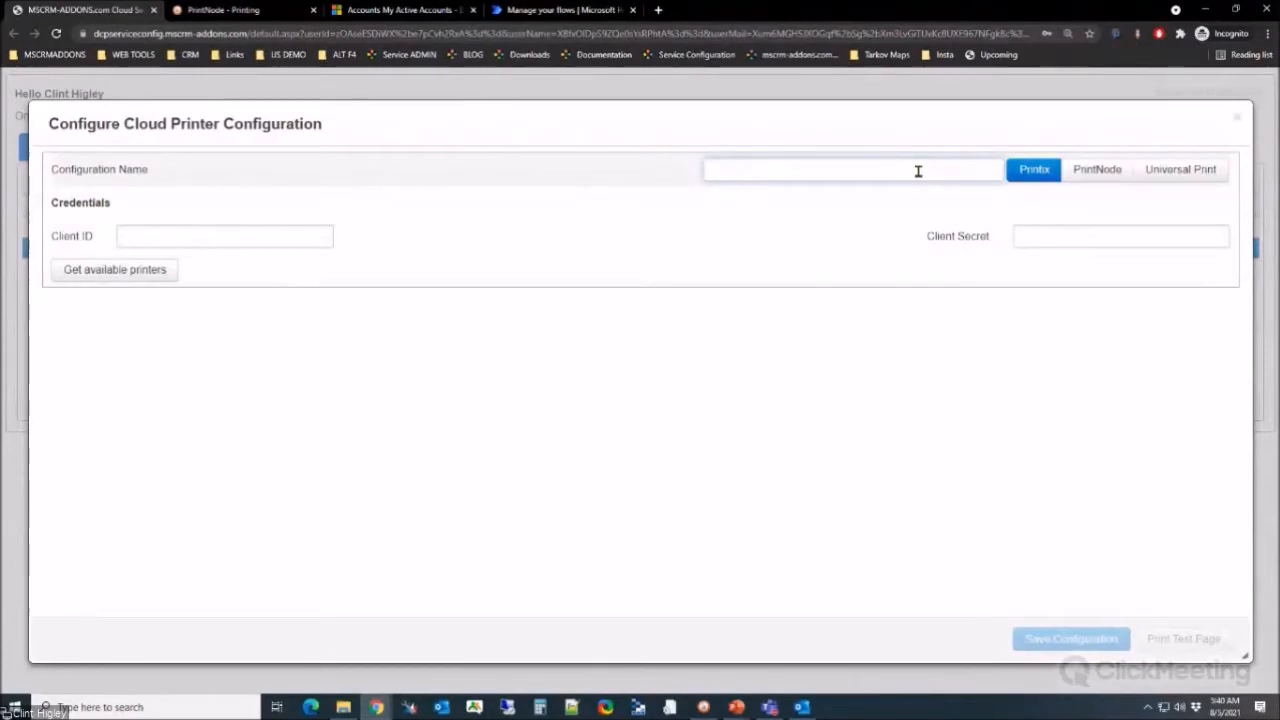
{"action": "type", "text": "printnode2"}
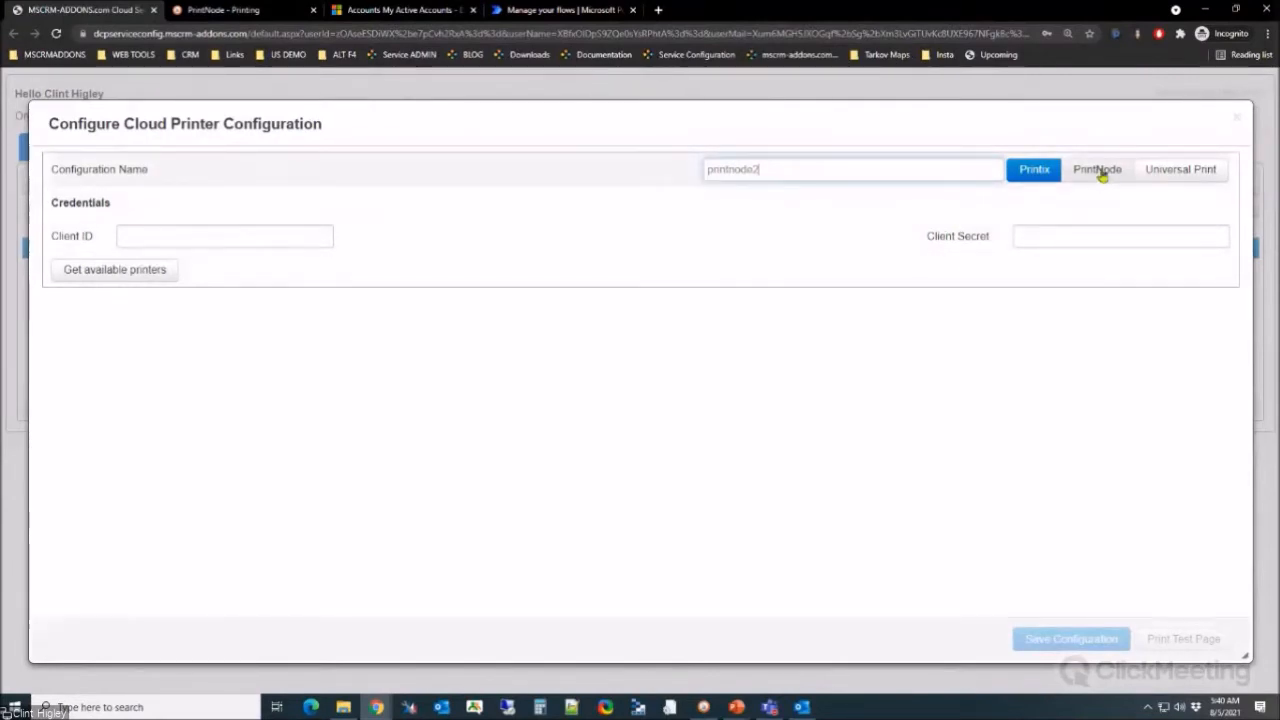
{"action": "left_click", "coordinate": [1203, 174]}
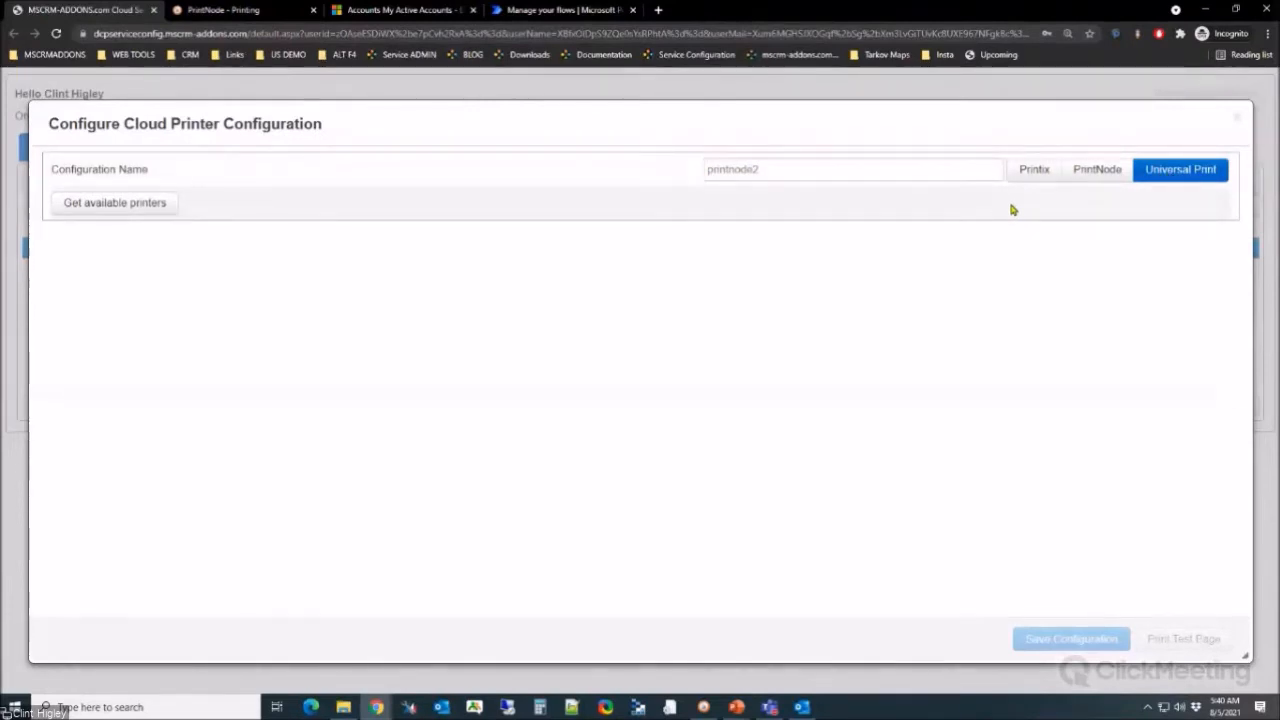
{"action": "left_click", "coordinate": [1088, 172]}
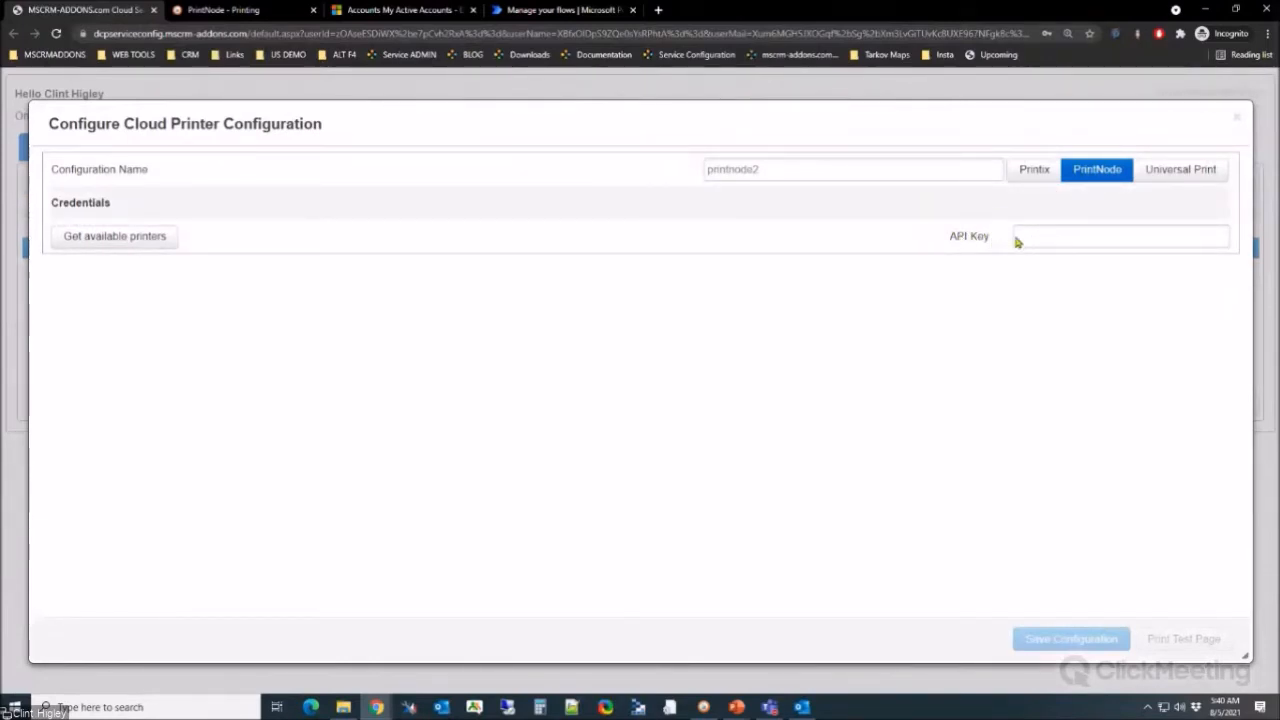
Step: Switch to the PrintNode site and unlock its API keys page by entering the saved account password
{"action": "left_click", "coordinate": [245, 10]}
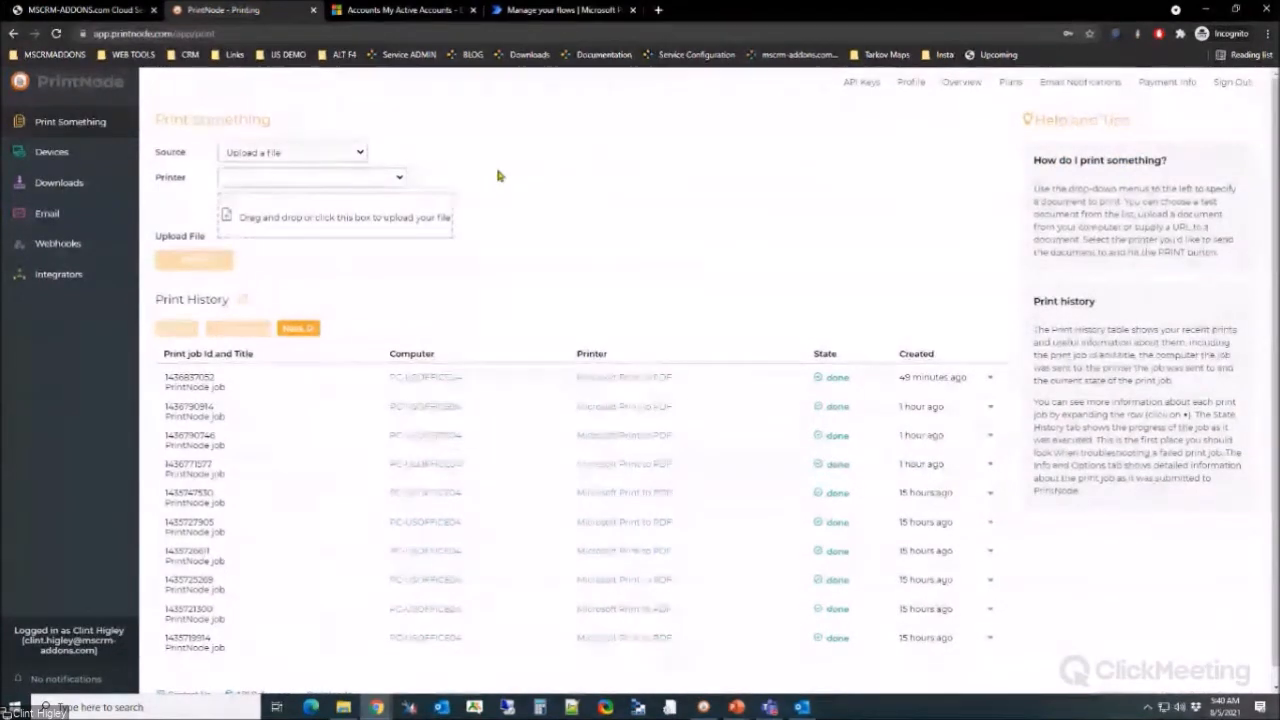
{"action": "left_click", "coordinate": [861, 84]}
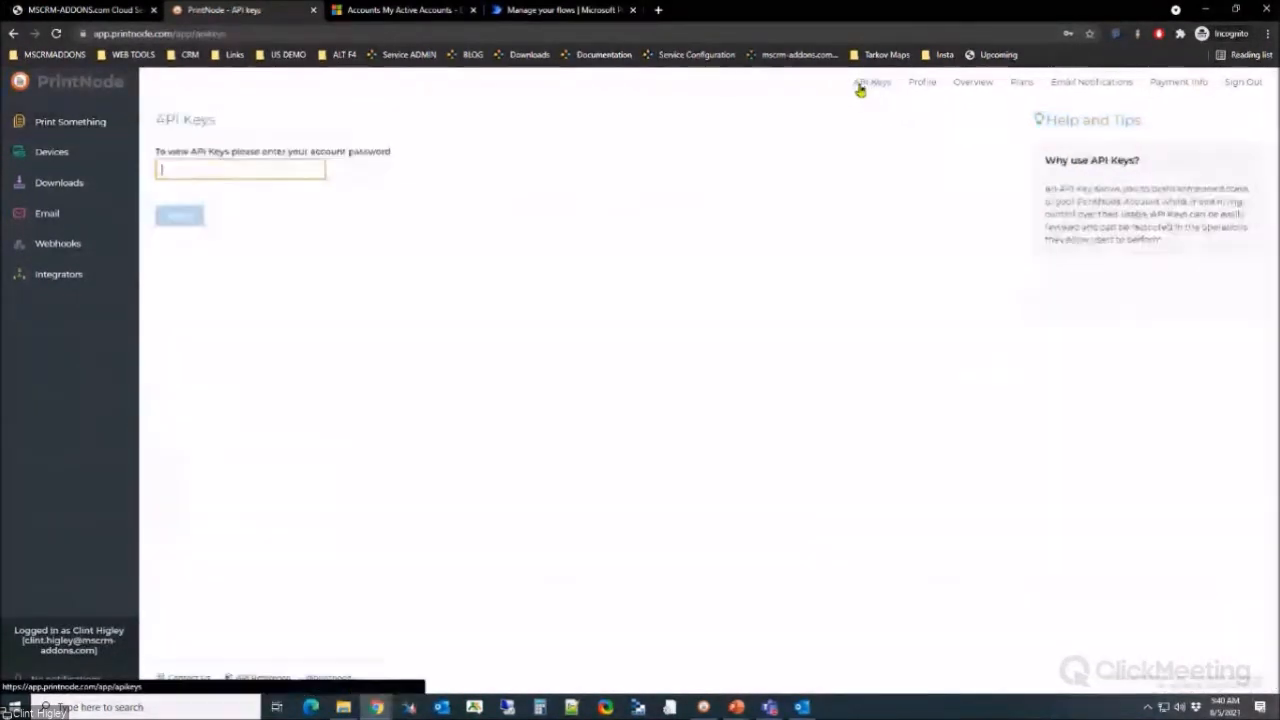
{"action": "left_click", "coordinate": [257, 166]}
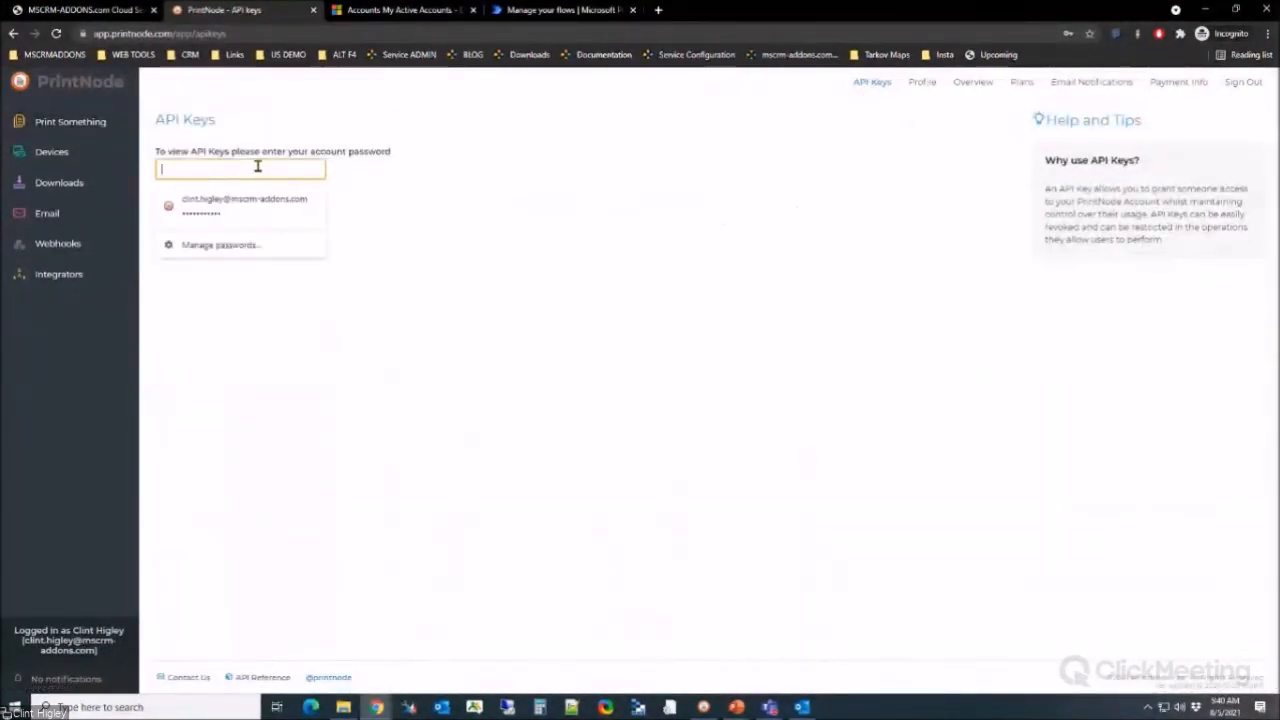
{"action": "left_click", "coordinate": [257, 196]}
{"action": "left_click", "coordinate": [178, 215]}
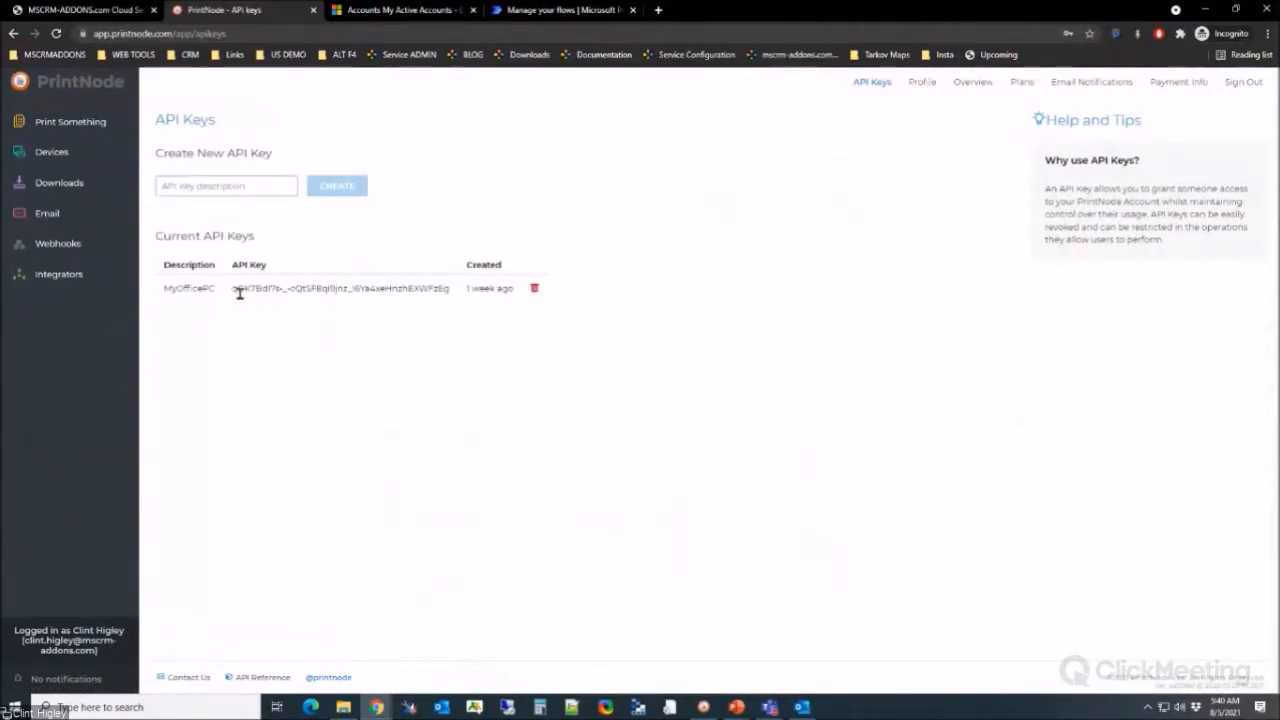
Step: Copy the MyOfficePC API key and paste it into the API key field of the new cloud printer configuration
{"action": "left_click_drag", "start_coordinate": [233, 291], "coordinate": [449, 294]}
{"action": "right_click", "coordinate": [430, 291]}
{"action": "left_click", "coordinate": [478, 301]}
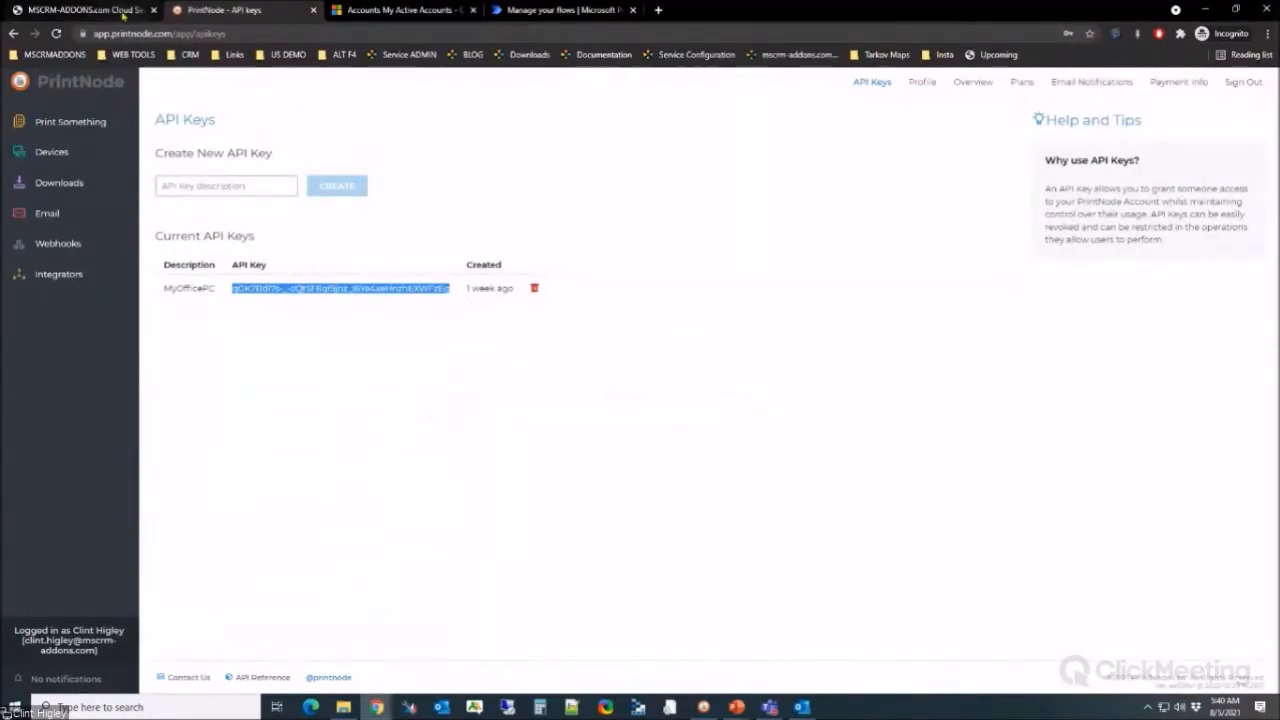
{"action": "left_click", "coordinate": [124, 12]}
{"action": "left_click", "coordinate": [1023, 238]}
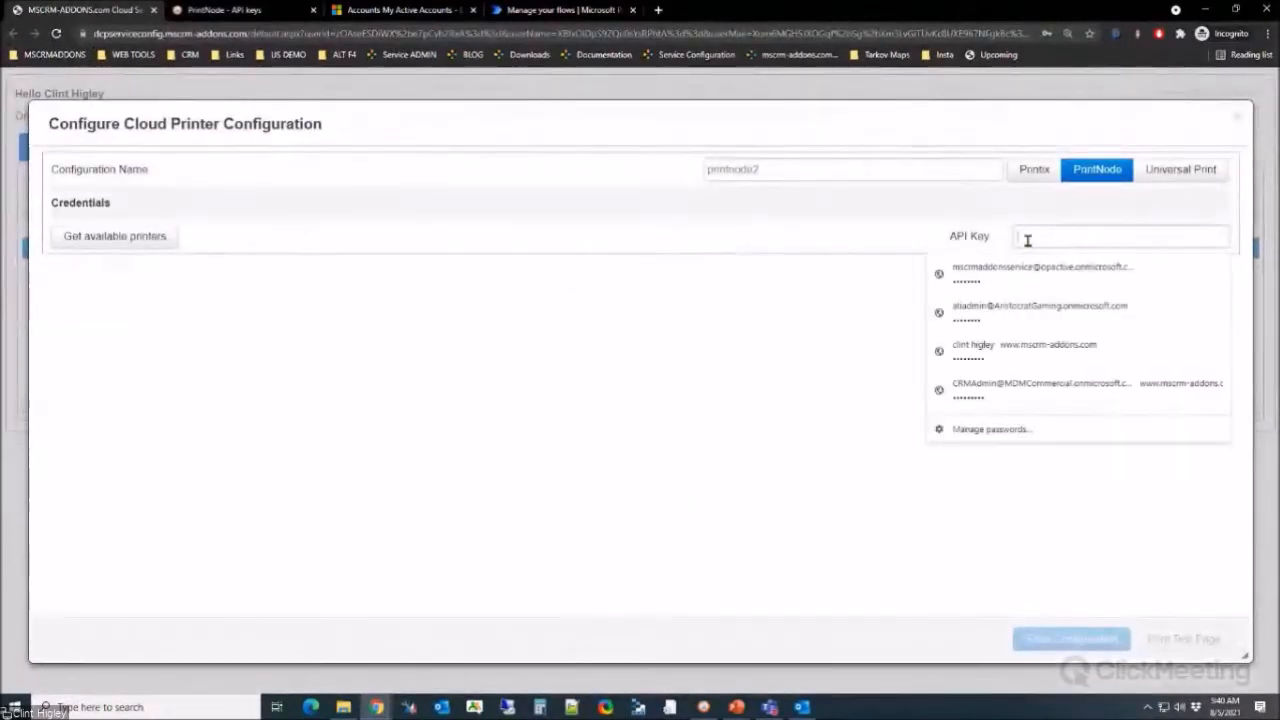
{"action": "key", "text": "ctrl+v"}
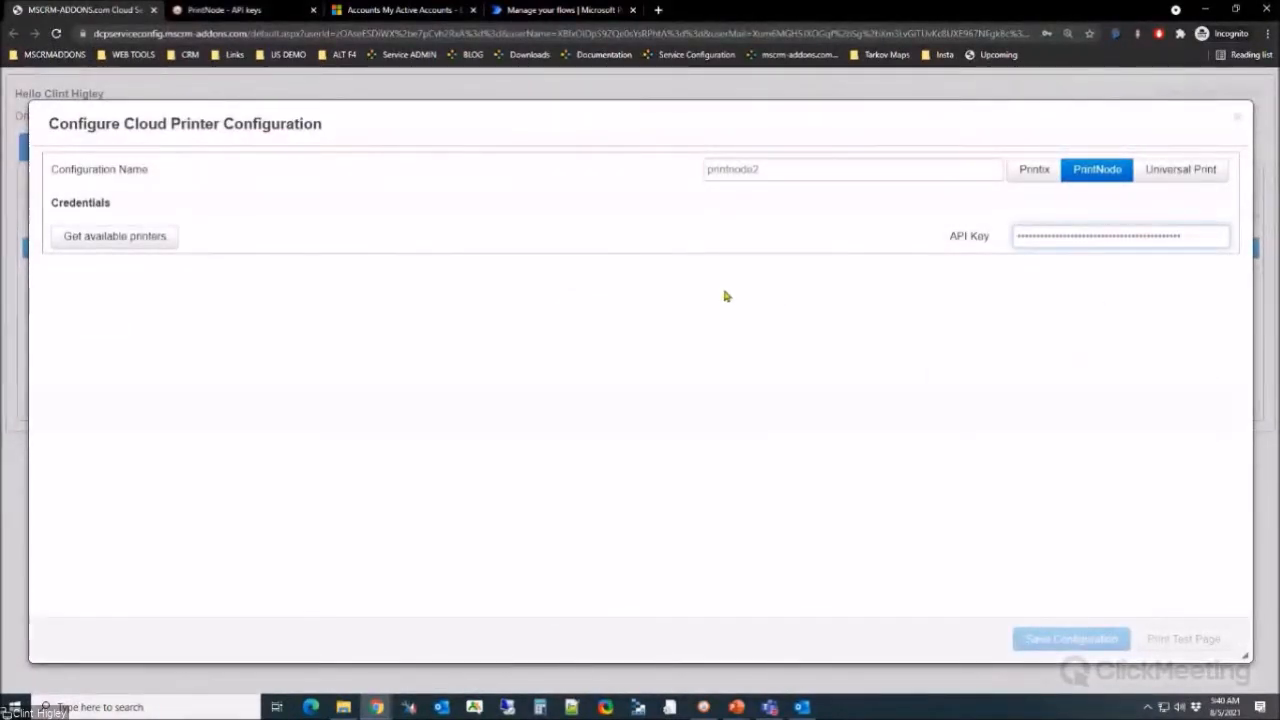
Step: Retrieve the available printers and select the Brother MFC-9130CW Printer
{"action": "left_click", "coordinate": [118, 237]}
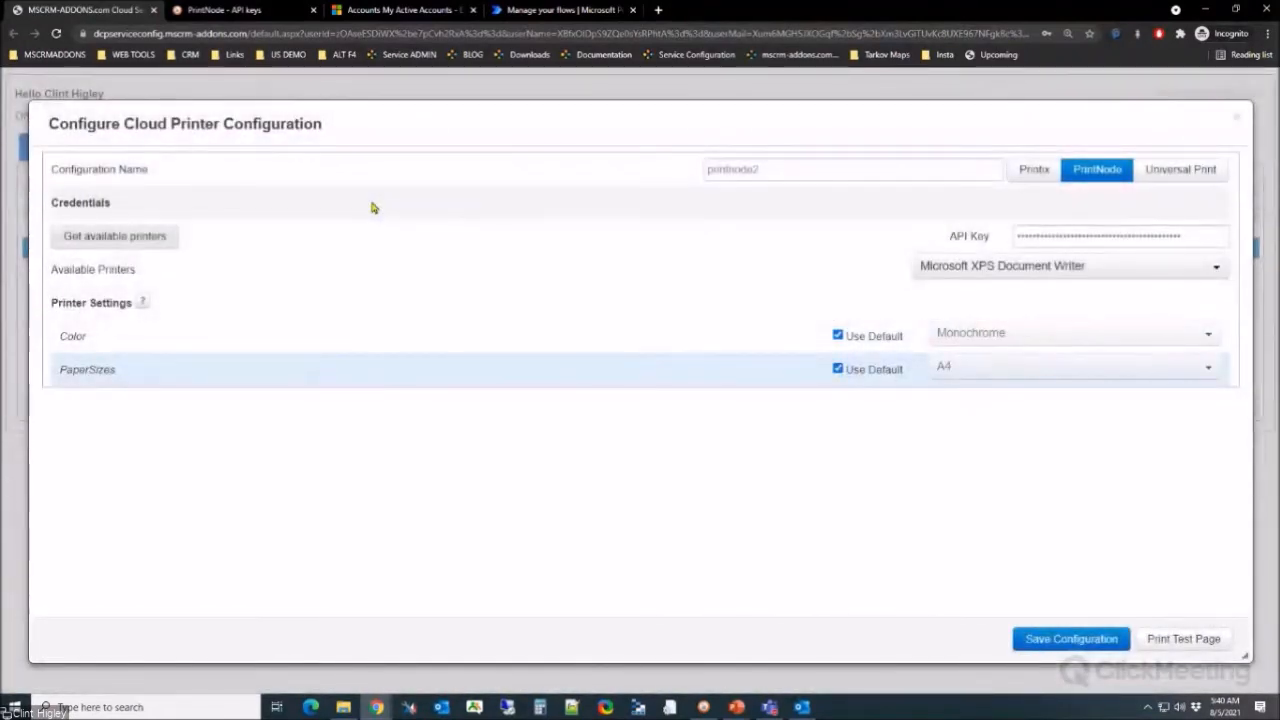
{"action": "left_click", "coordinate": [1212, 270]}
{"action": "left_click_drag", "start_coordinate": [1221, 310], "coordinate": [1216, 350]}
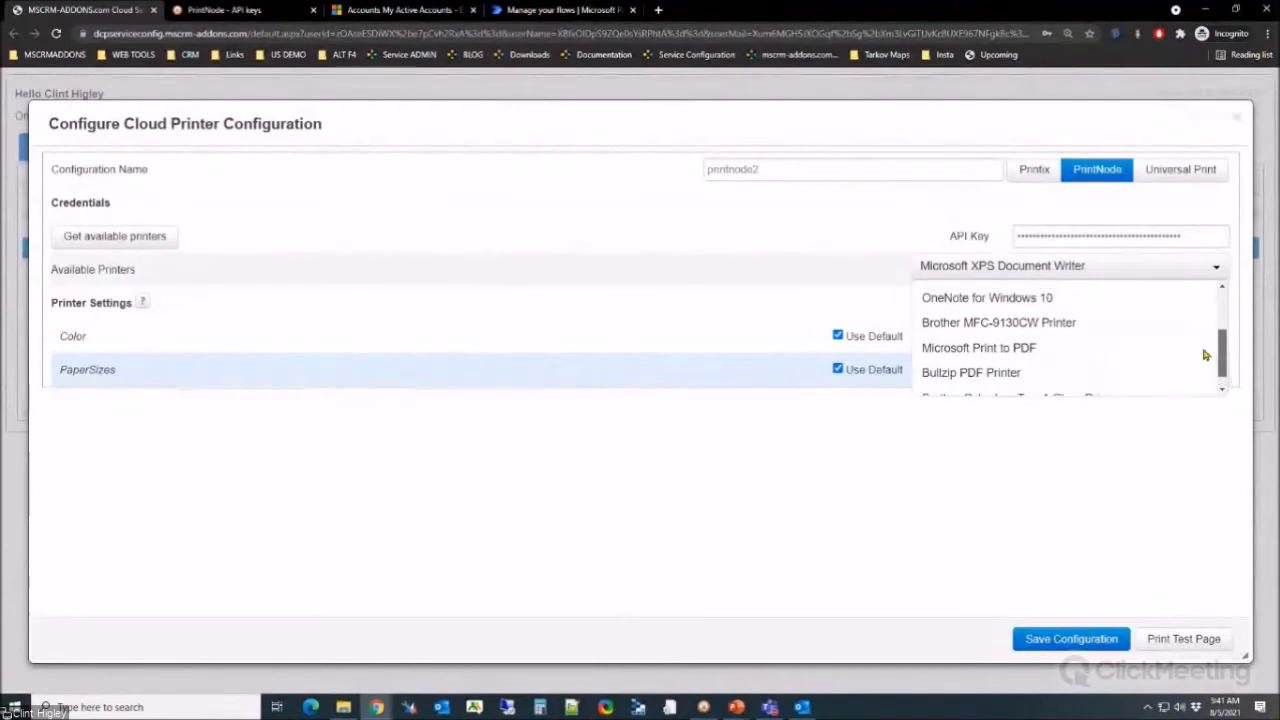
{"action": "left_click", "coordinate": [1058, 323]}
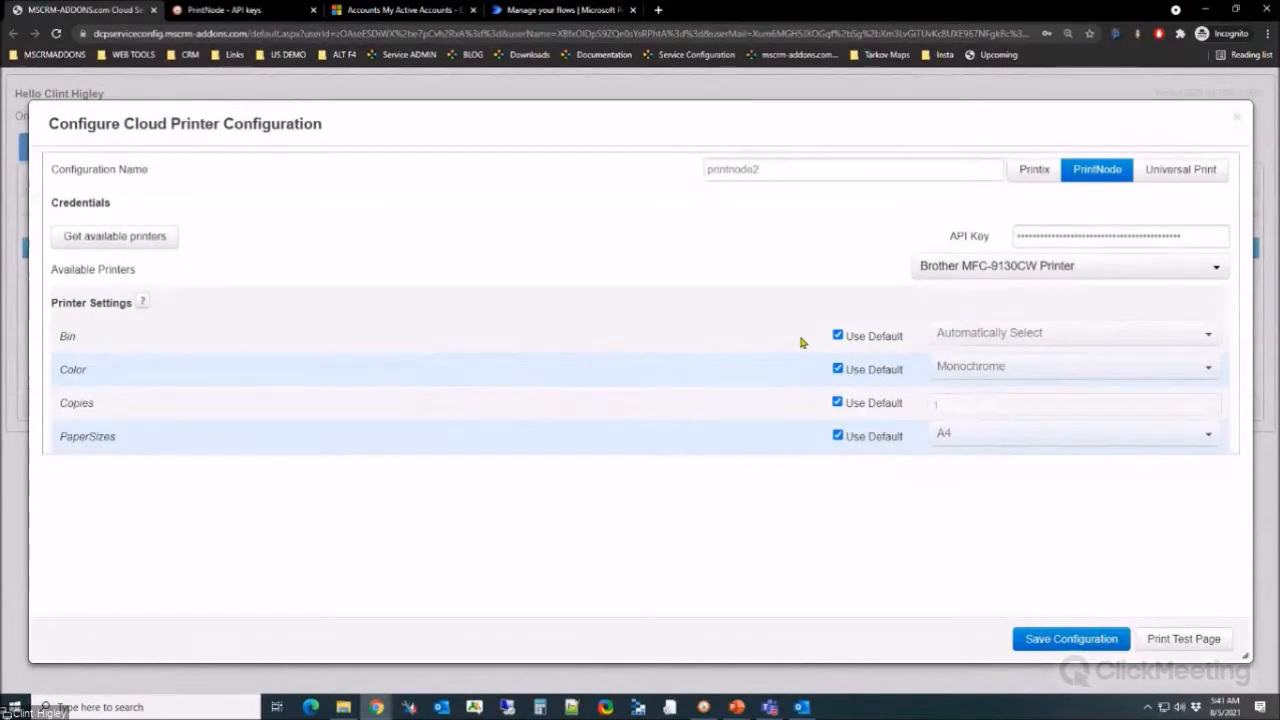
Step: Try overriding the default color mode with Color and the default bin, and restore both settings to use their defaults
{"action": "left_click", "coordinate": [838, 369]}
{"action": "left_click", "coordinate": [975, 370]}
{"action": "left_click", "coordinate": [970, 420]}
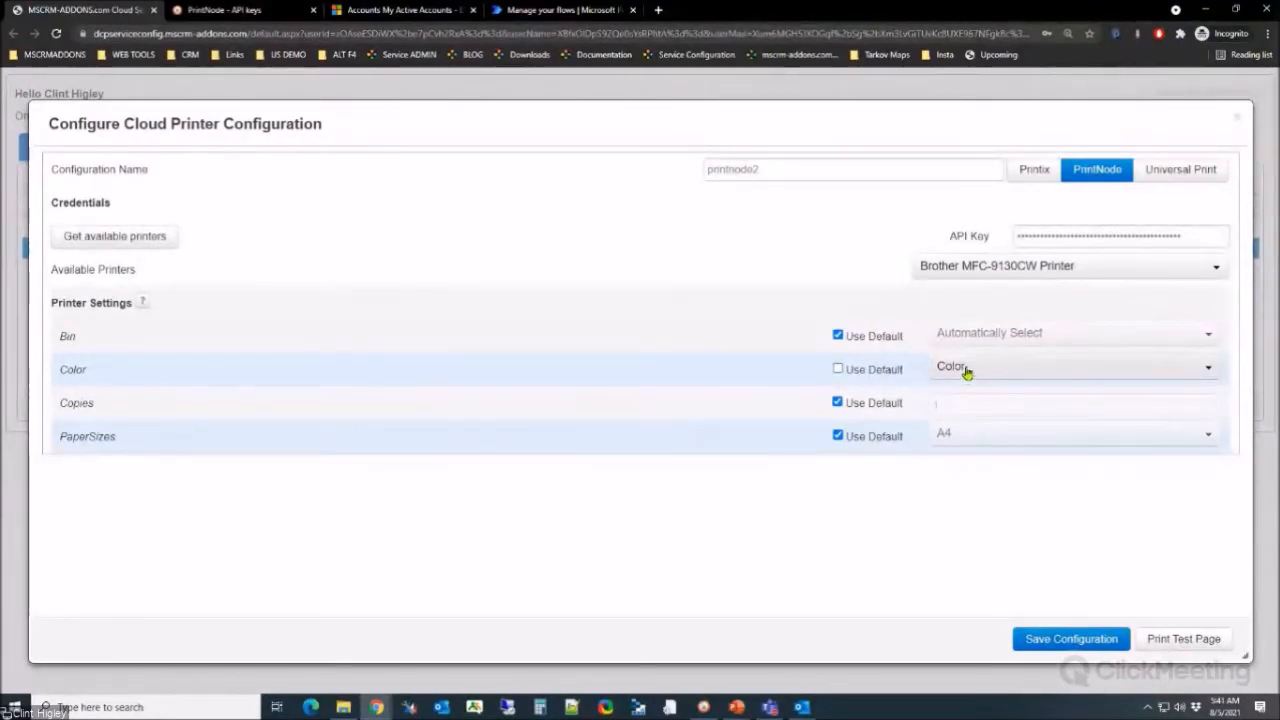
{"action": "left_click", "coordinate": [838, 337]}
{"action": "left_click", "coordinate": [977, 340]}
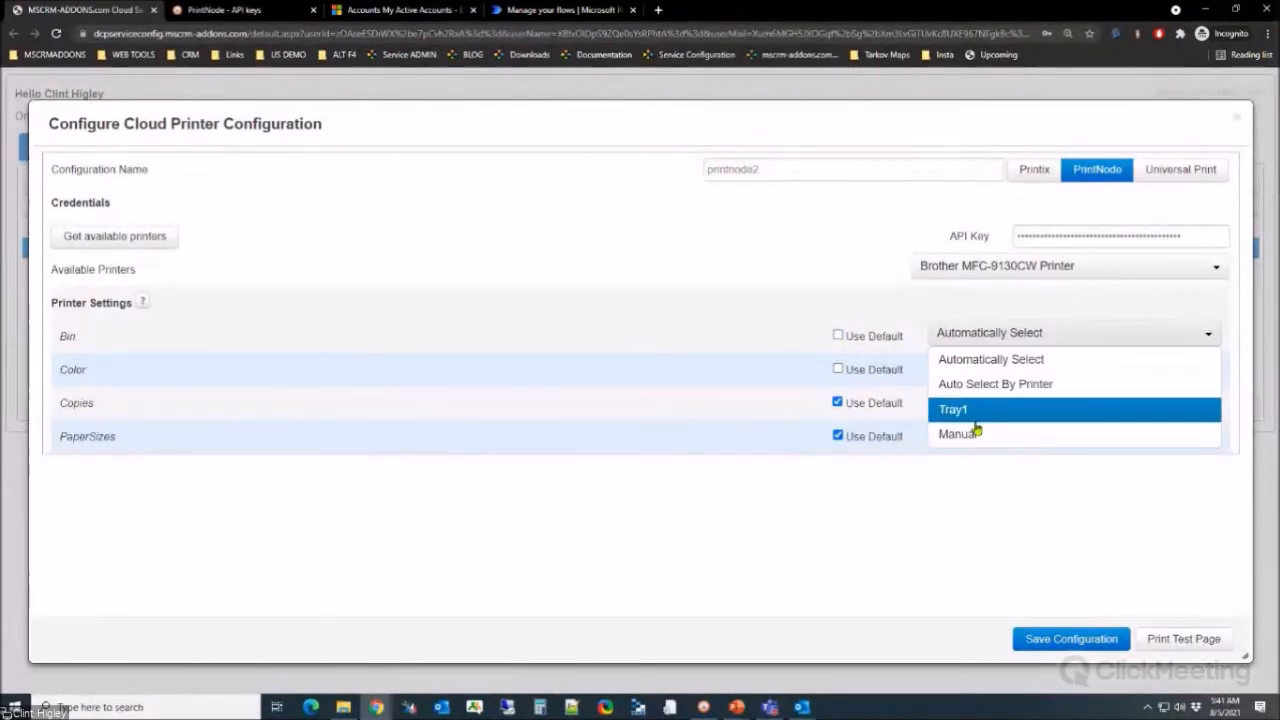
{"action": "left_click", "coordinate": [838, 336]}
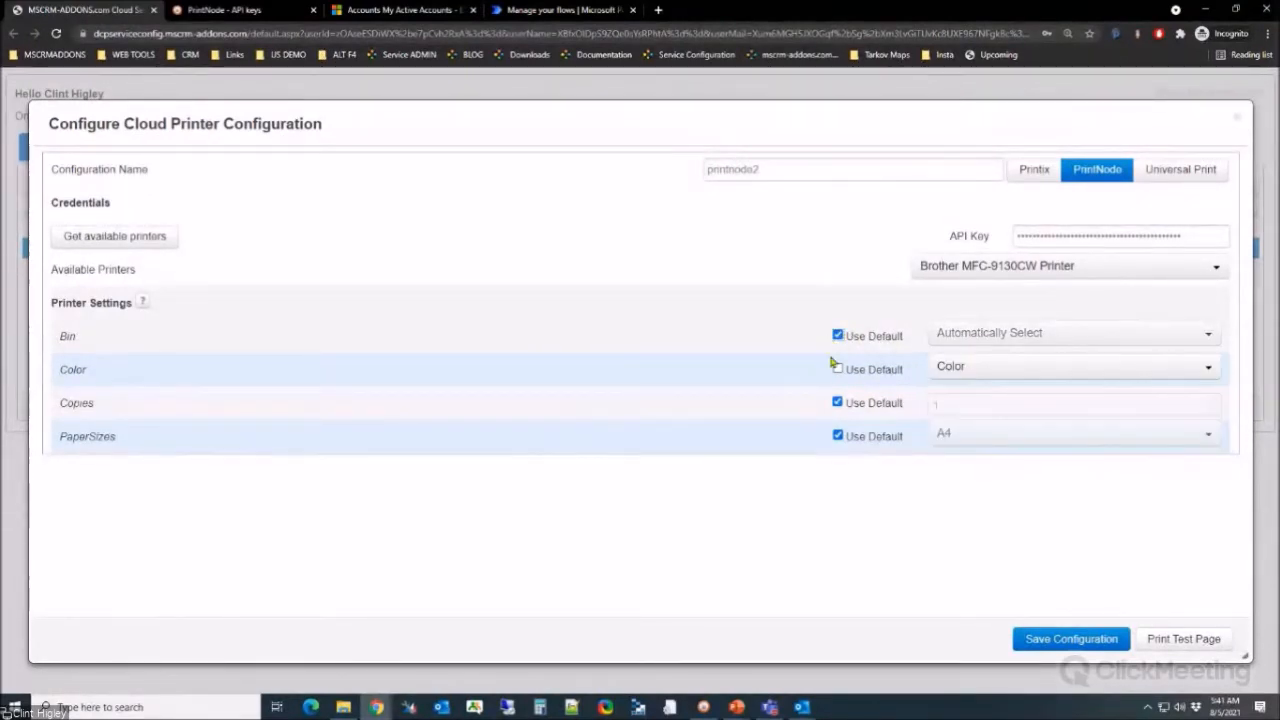
{"action": "left_click", "coordinate": [838, 368]}
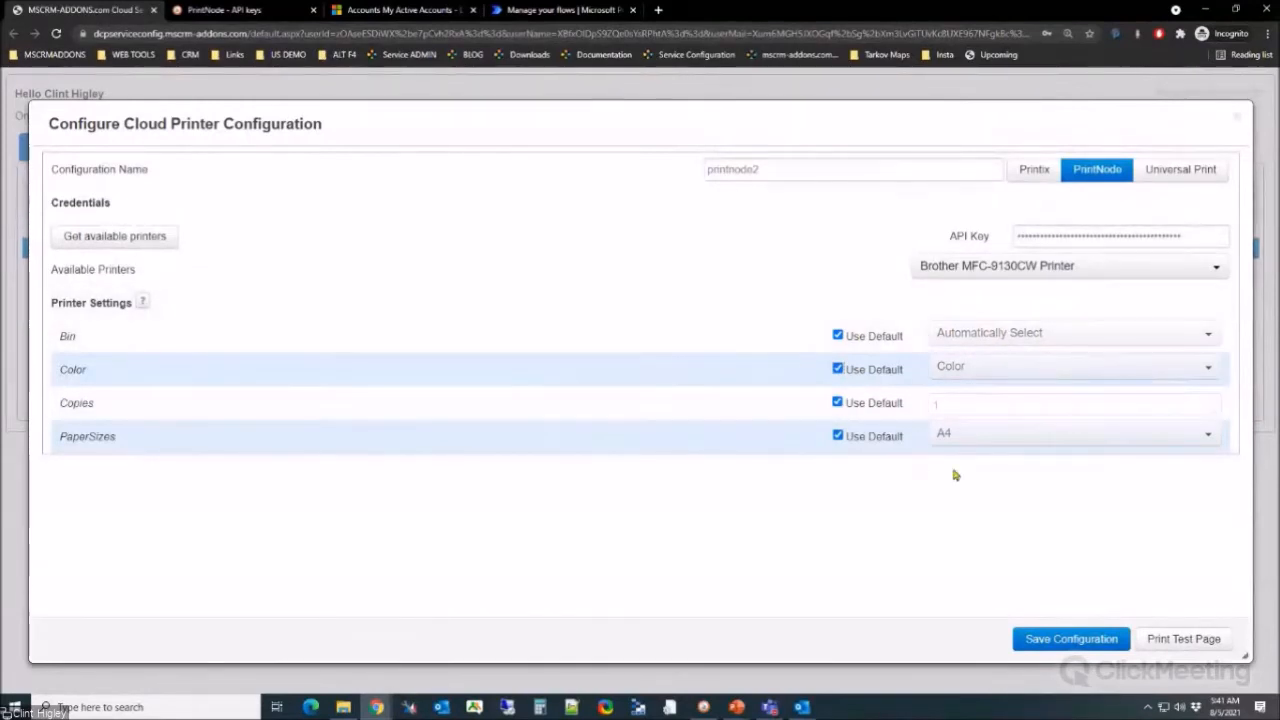
Step: Discard the new printer configuration and review the existing PrintNode configuration without changing it
{"action": "left_click", "coordinate": [1195, 645]}
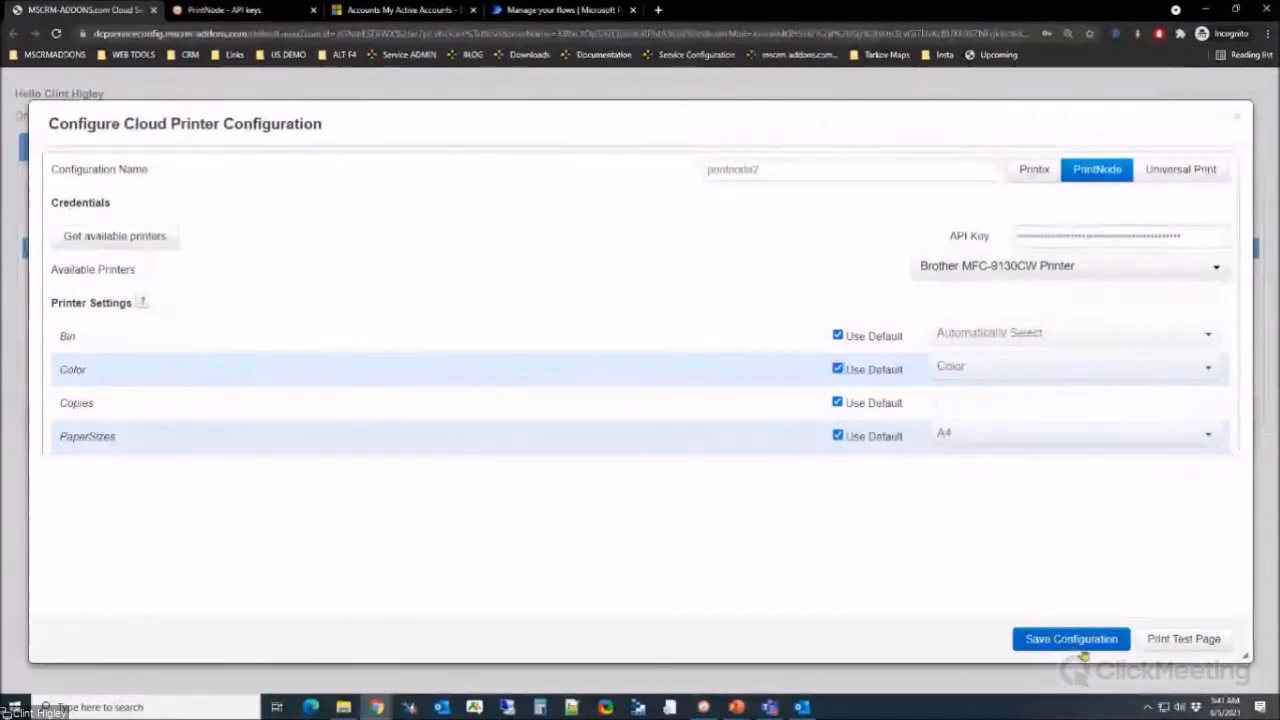
{"action": "left_click", "coordinate": [1237, 121]}
{"action": "left_click", "coordinate": [478, 225]}
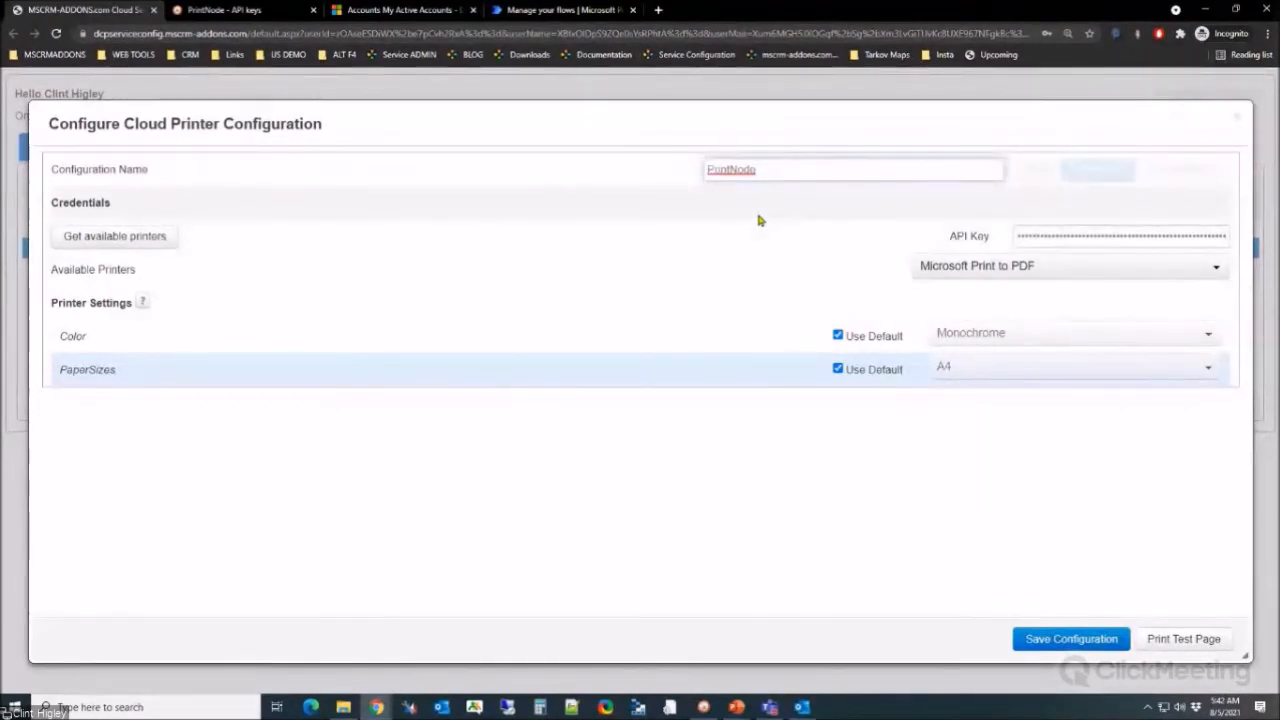
{"action": "left_click", "coordinate": [1240, 120]}
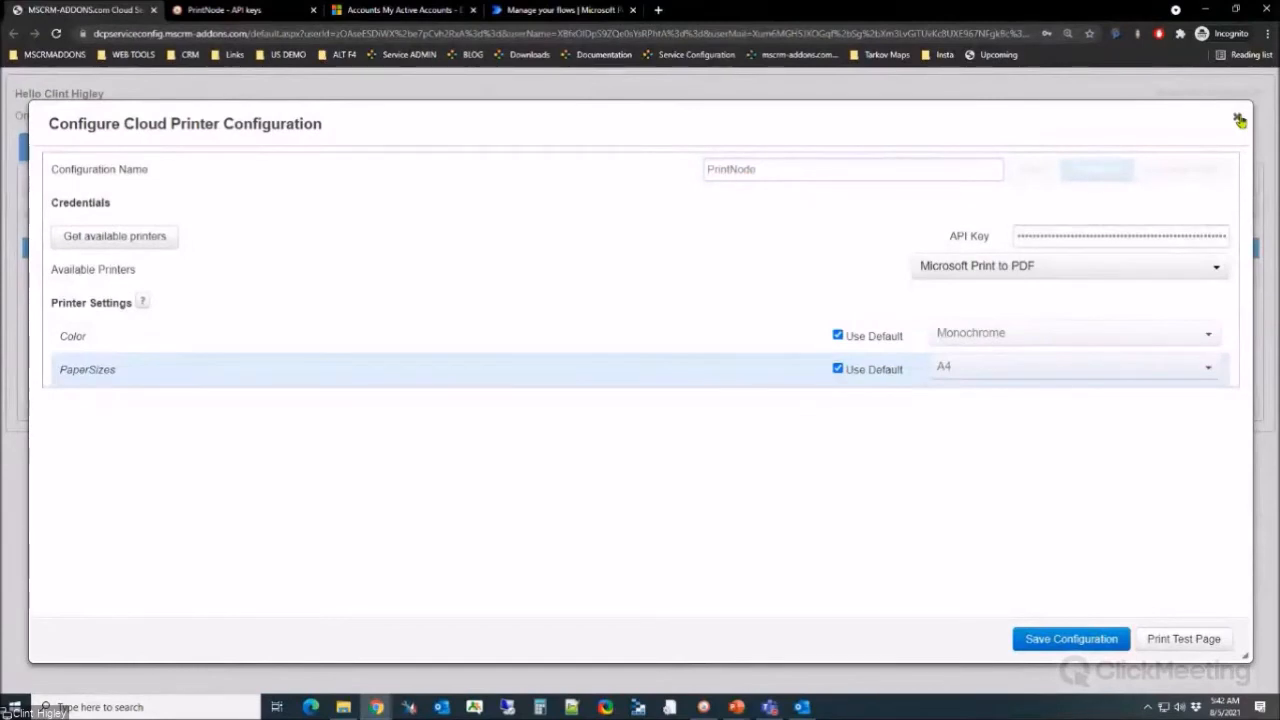
{"action": "left_click", "coordinate": [1239, 120]}
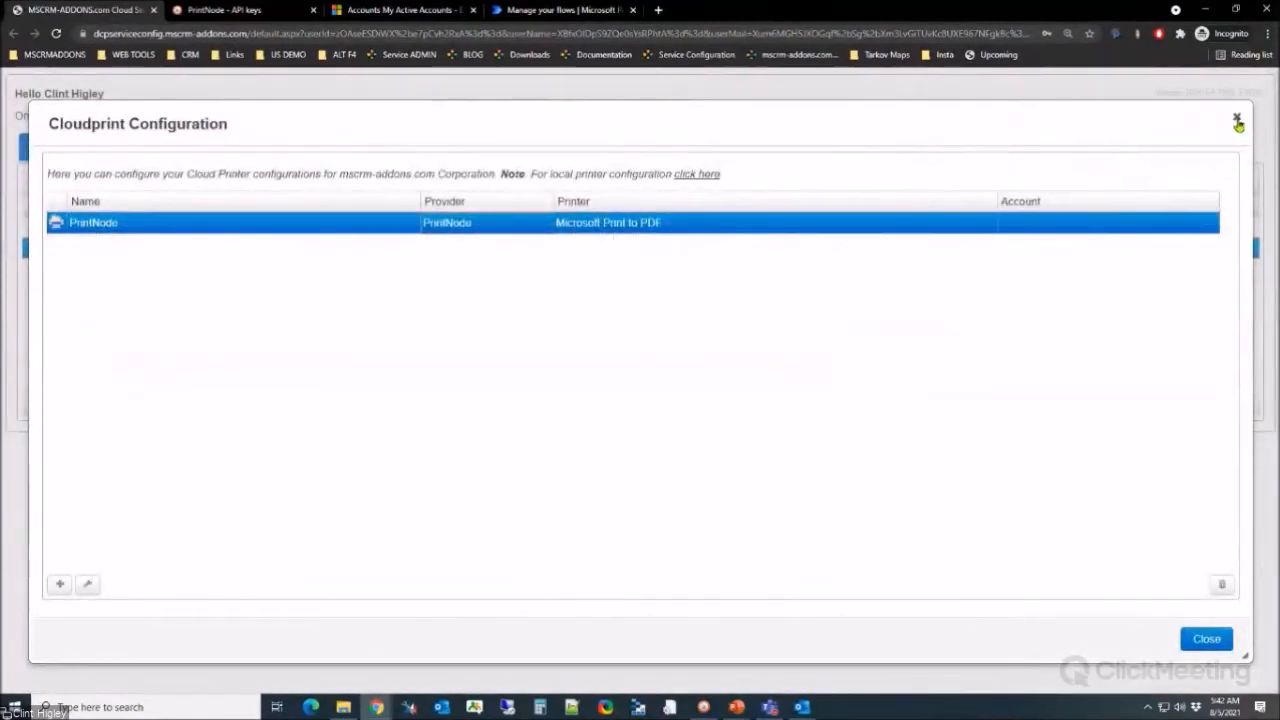
{"action": "left_click", "coordinate": [1238, 120]}
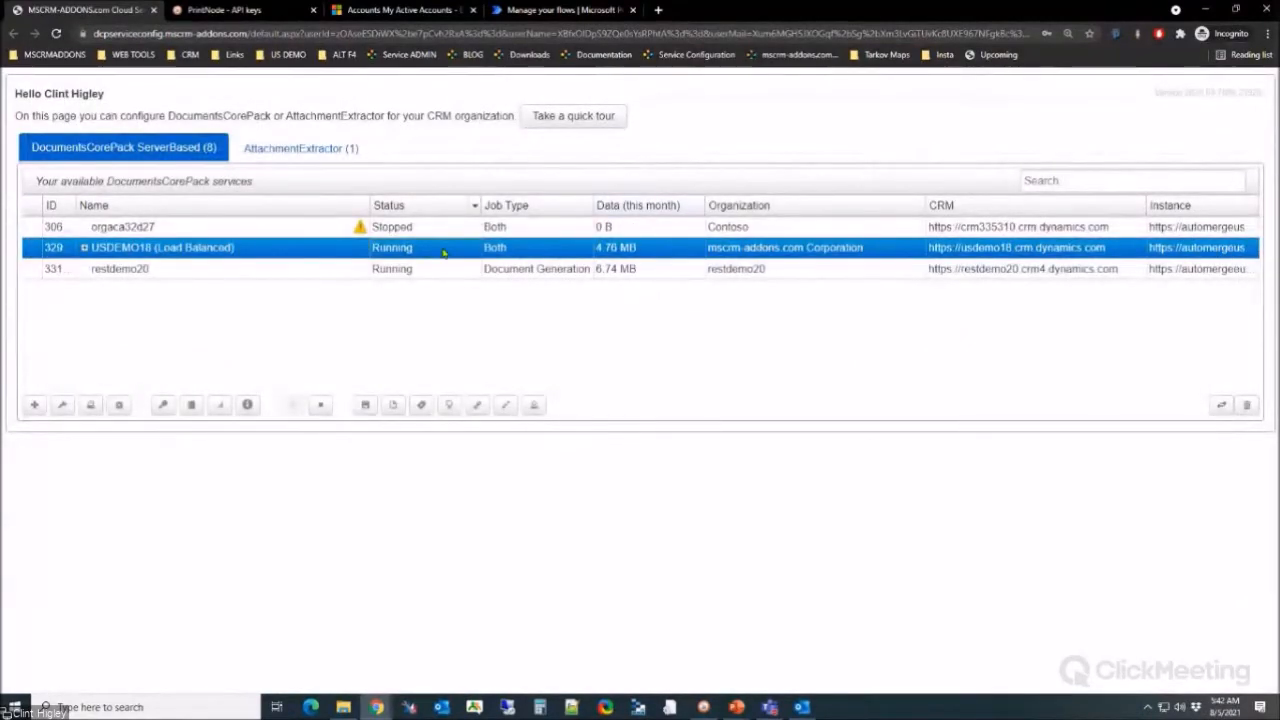
Step: Switch to the Dynamics 365 accounts and start a document for A. Datum Corporation, deciding every step, with the Account_Overview.docx template
{"action": "left_click", "coordinate": [395, 10]}
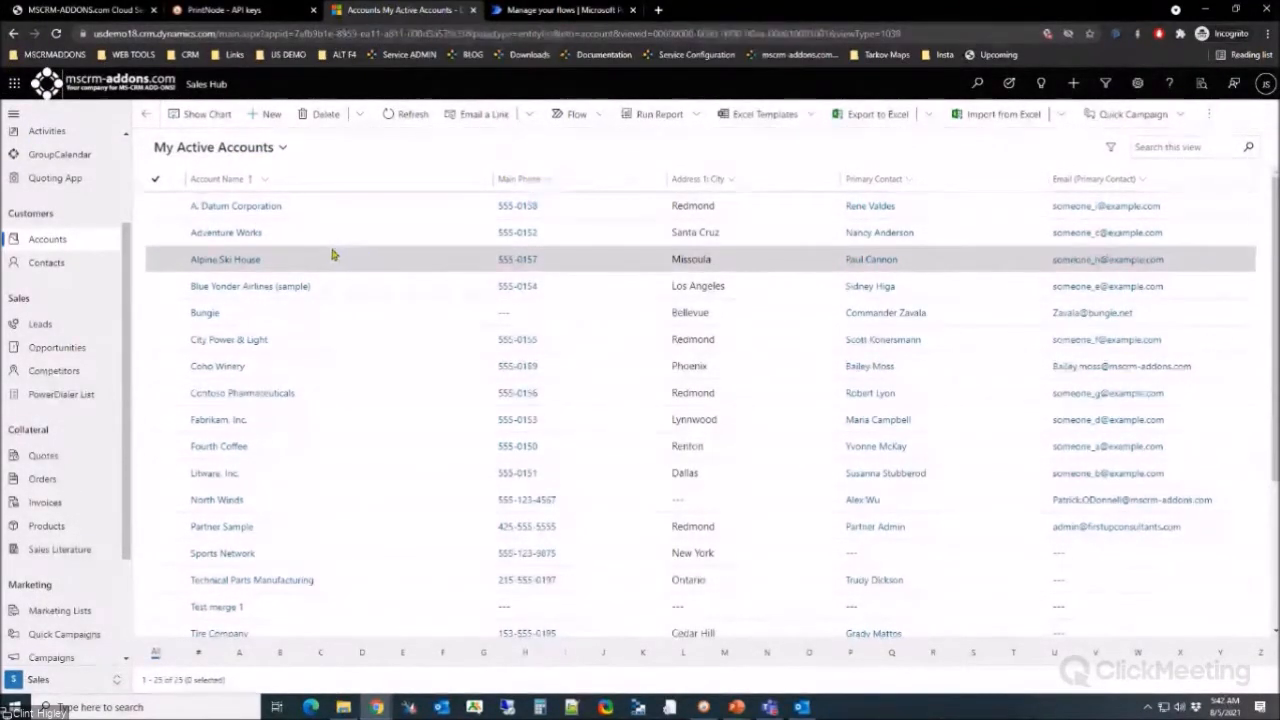
{"action": "left_click", "coordinate": [160, 206]}
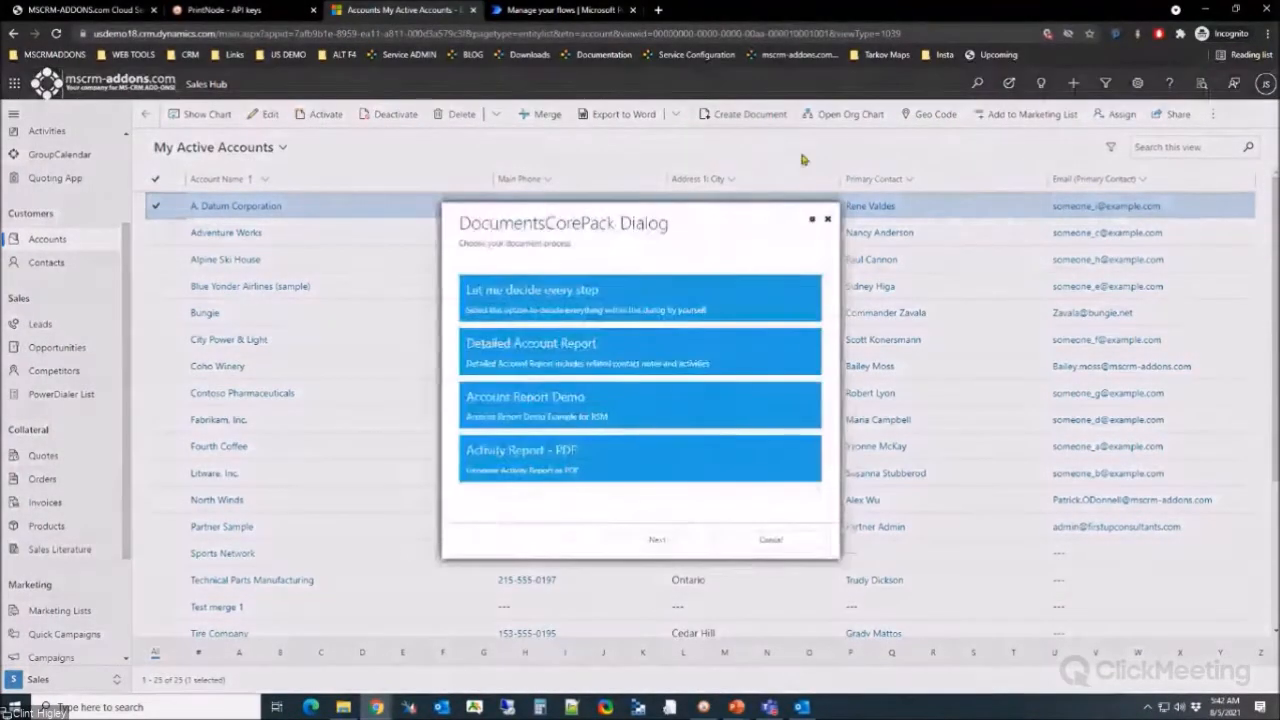
{"action": "left_click", "coordinate": [586, 294]}
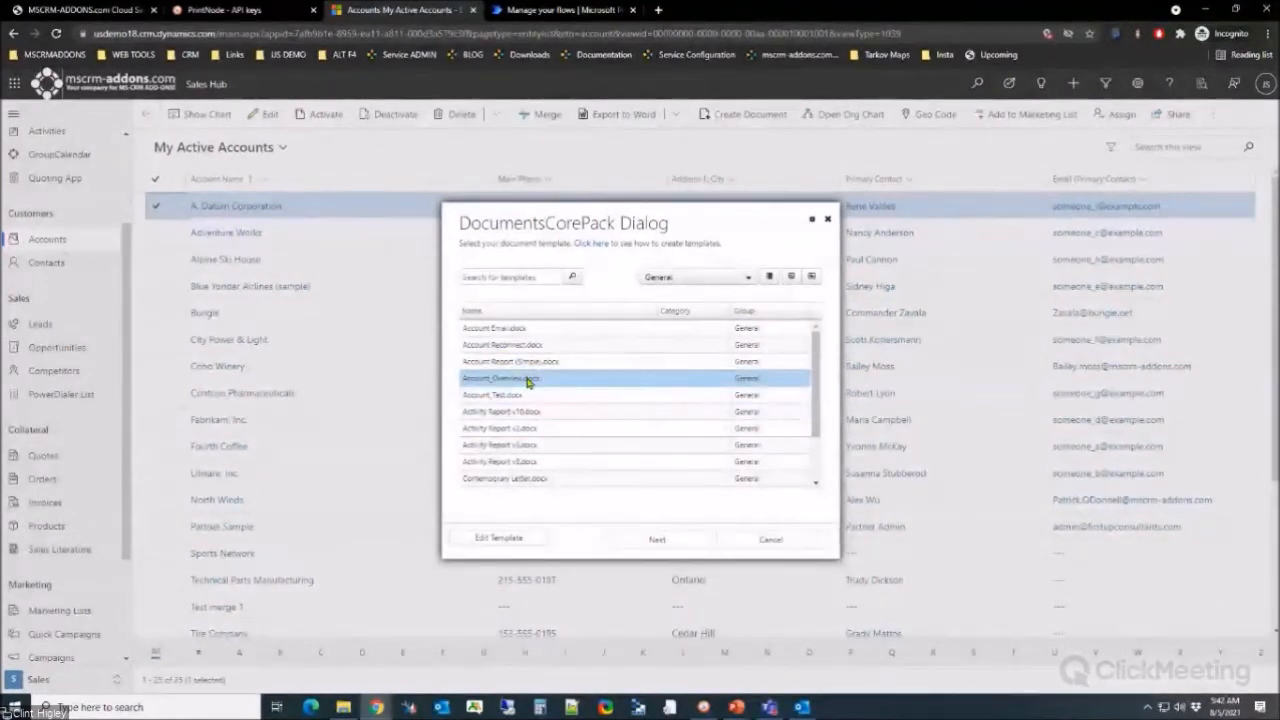
{"action": "left_click", "coordinate": [640, 541]}
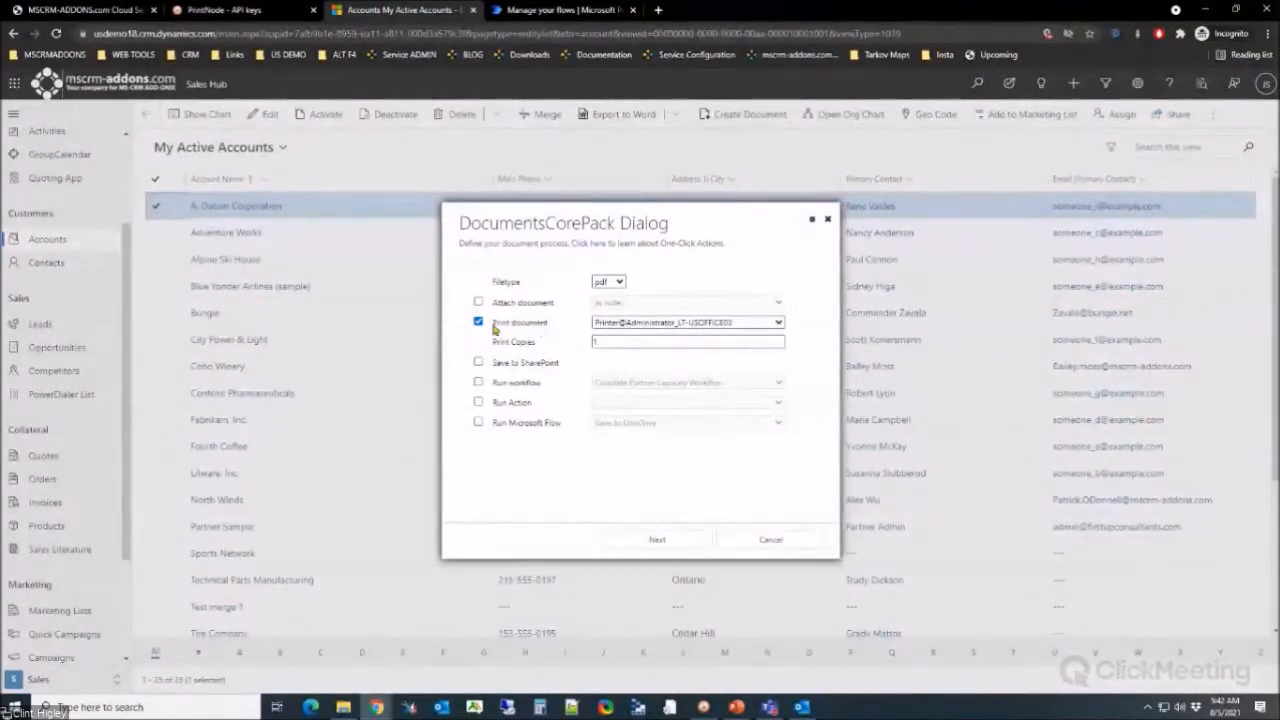
Step: Send the pdf document to the PrintNode printer and finish the document process
{"action": "left_click", "coordinate": [703, 325]}
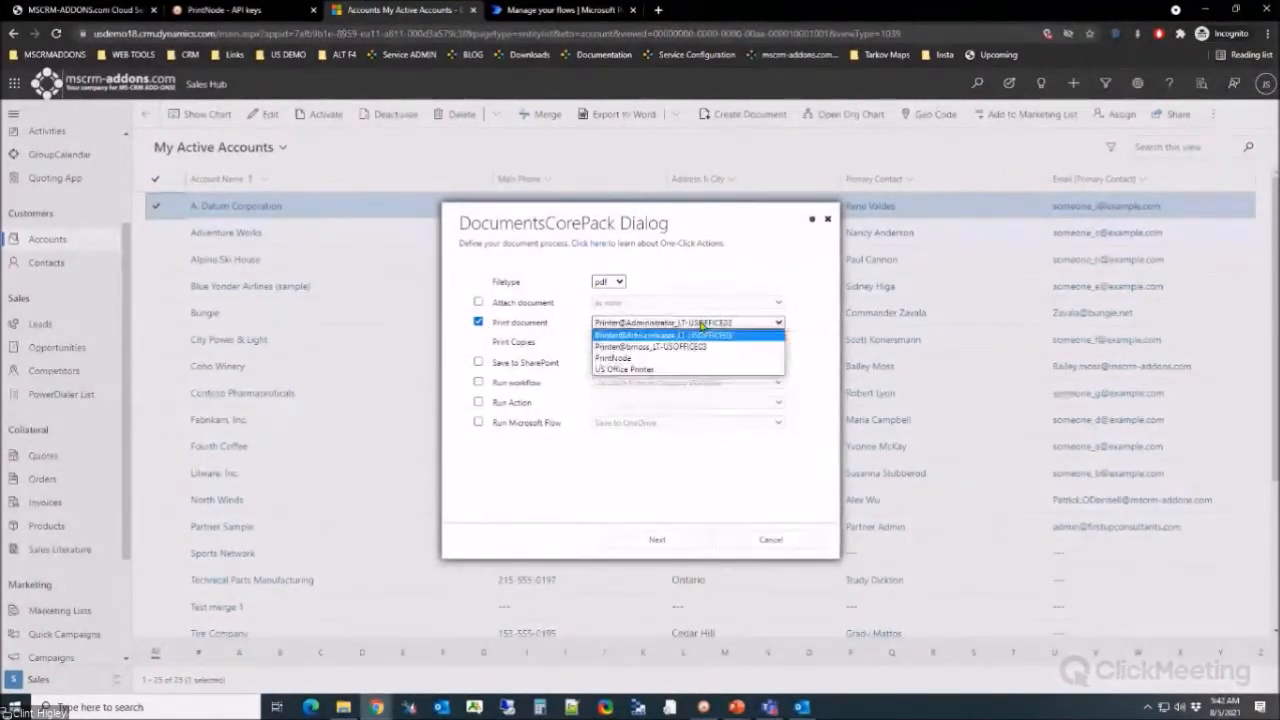
{"action": "left_click", "coordinate": [645, 358]}
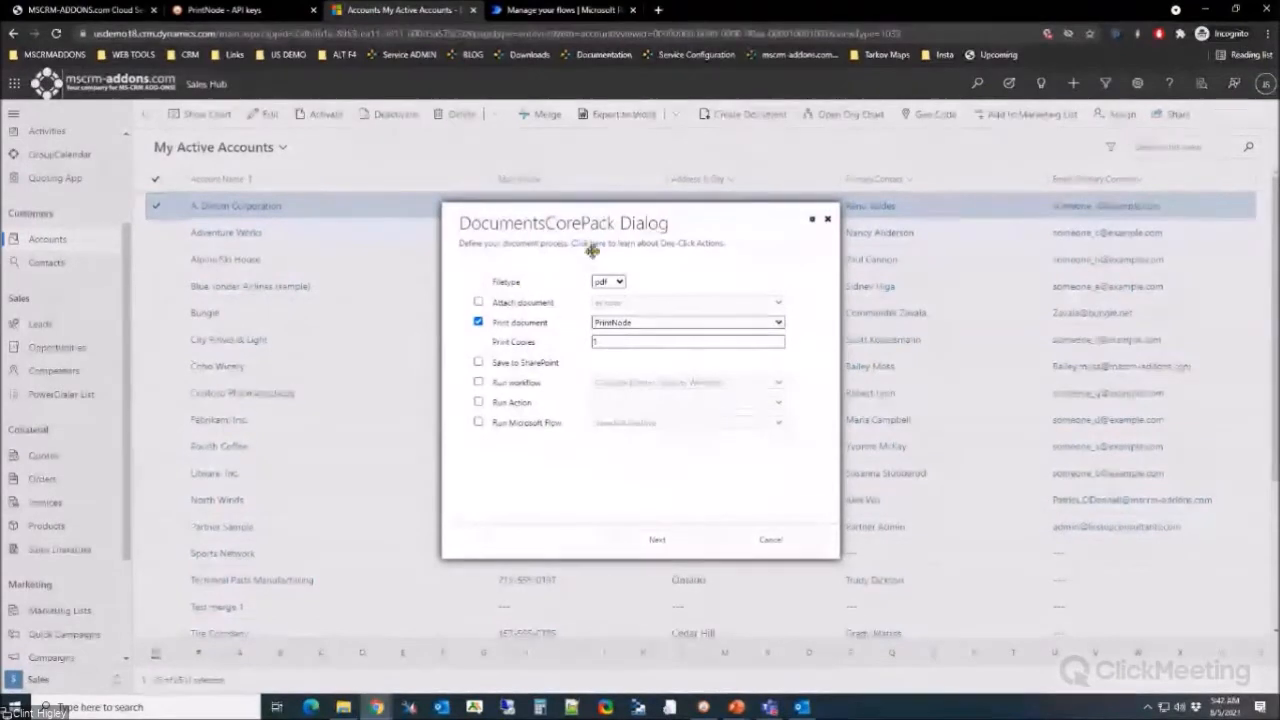
{"action": "left_click", "coordinate": [661, 540]}
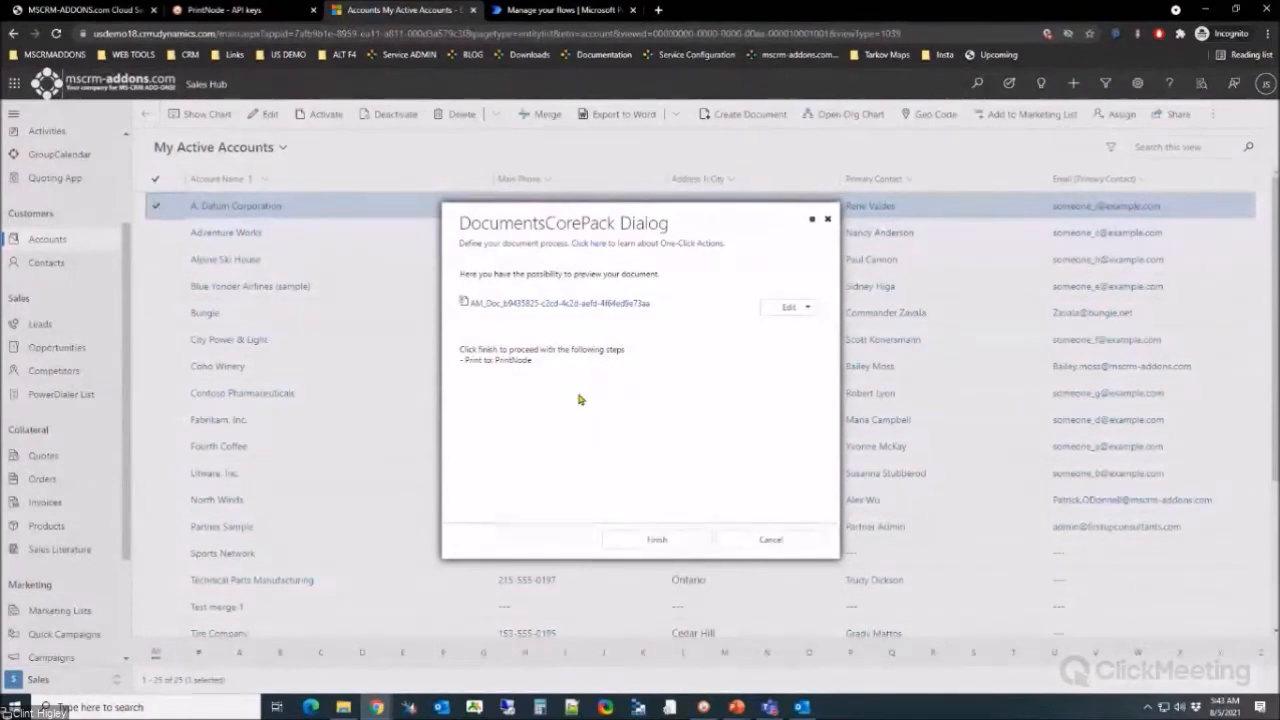
{"action": "left_click", "coordinate": [646, 525]}
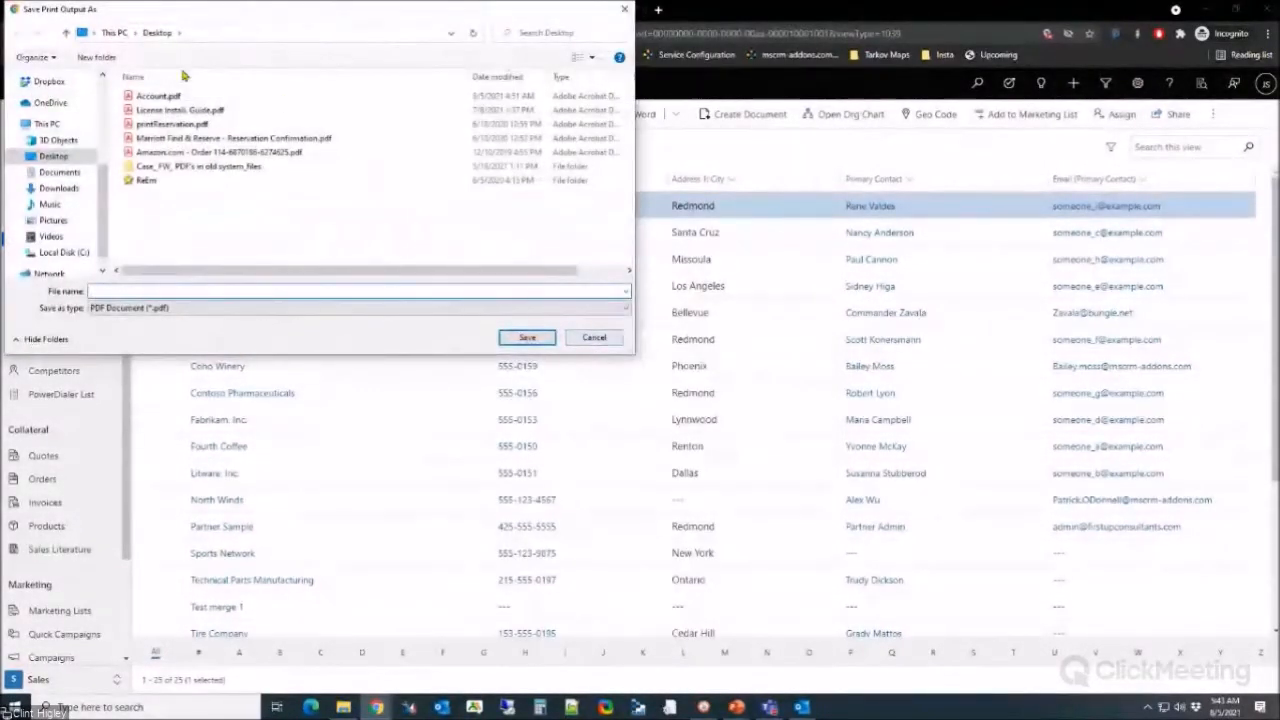
Step: Save the print output over Account.pdf on the Desktop and review the PDF
{"action": "left_click_drag", "start_coordinate": [226, 12], "coordinate": [384, 36]}
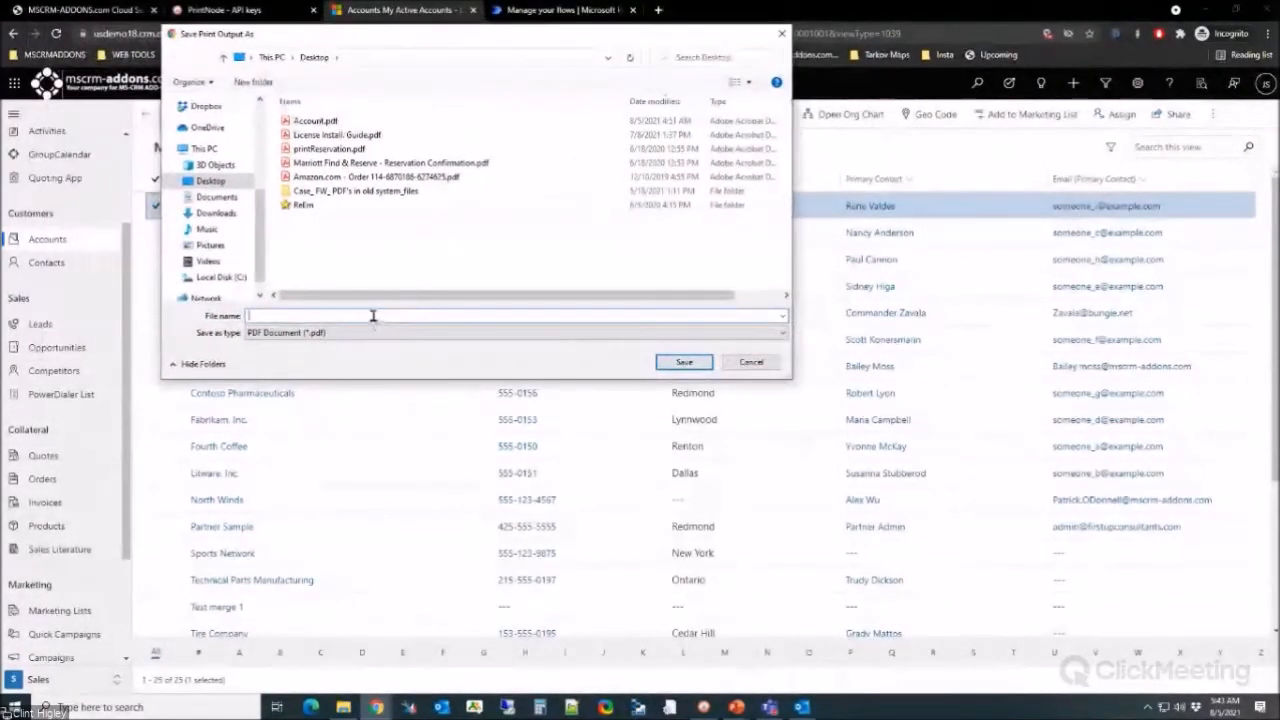
{"action": "left_click", "coordinate": [310, 121]}
{"action": "left_click", "coordinate": [687, 362]}
{"action": "left_click", "coordinate": [678, 355]}
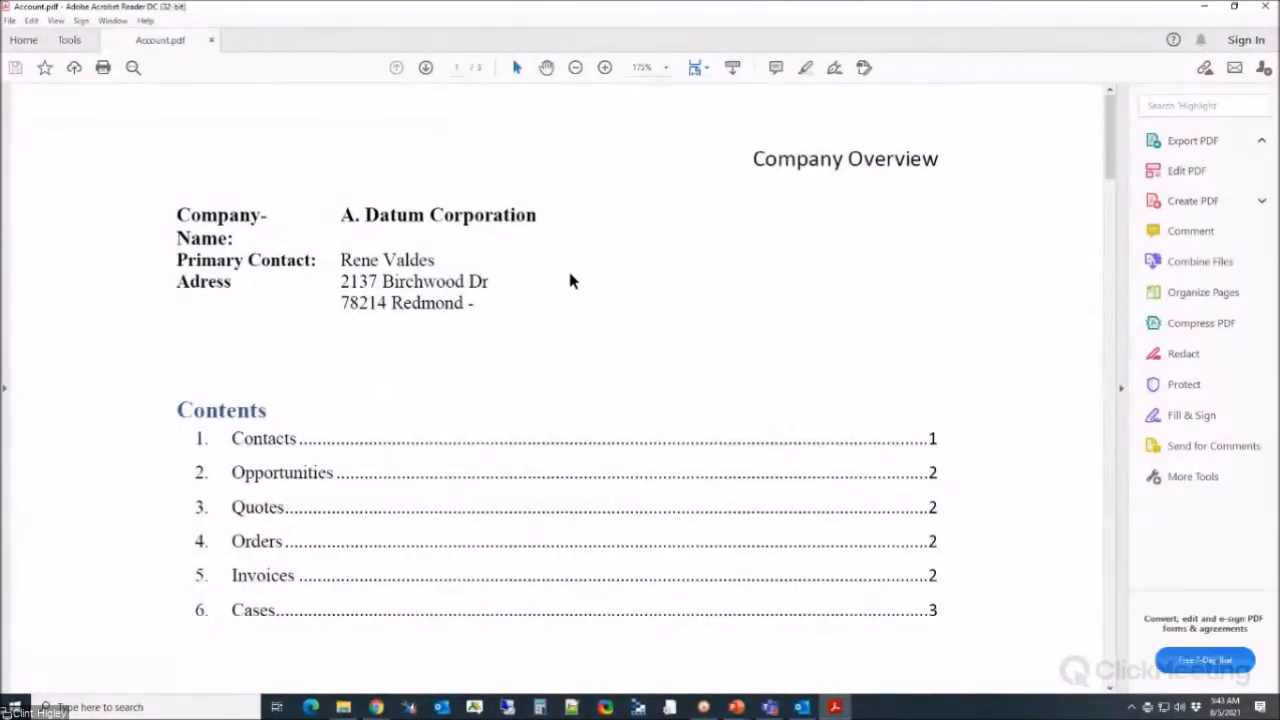
{"action": "scroll", "coordinate": [547, 262], "scroll_direction": "down", "scroll_amount": 4}
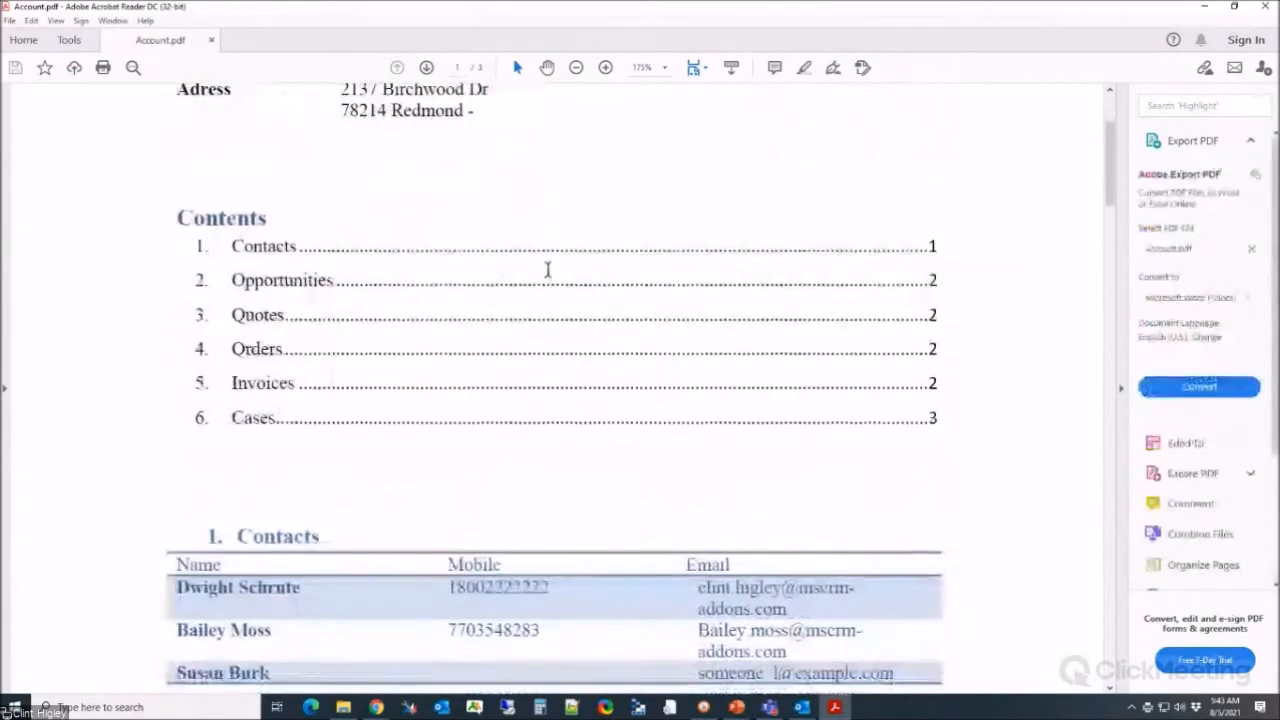
Step: Look through the contents and contacts sections of the printed Account.pdf, and close the PDF reader
{"action": "scroll", "coordinate": [547, 269], "scroll_direction": "down", "scroll_amount": 3}
{"action": "scroll", "coordinate": [548, 267], "scroll_direction": "up", "scroll_amount": 4}
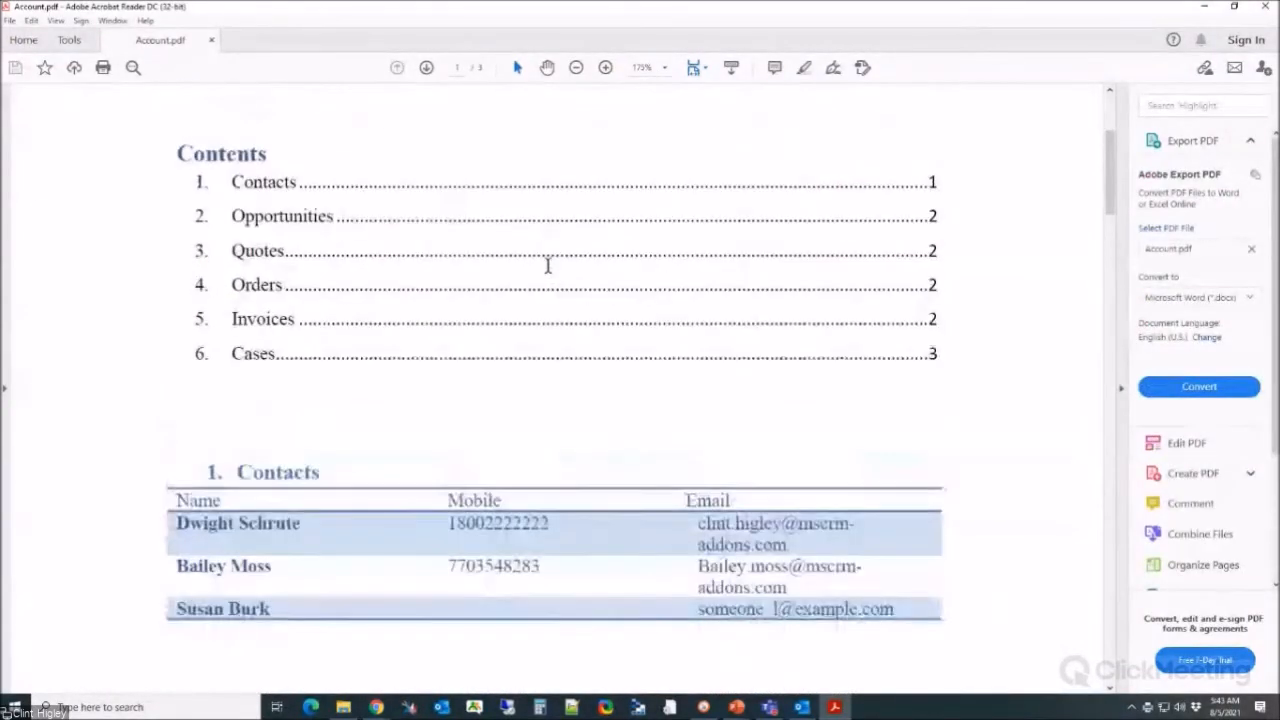
{"action": "left_click", "coordinate": [1263, 6]}
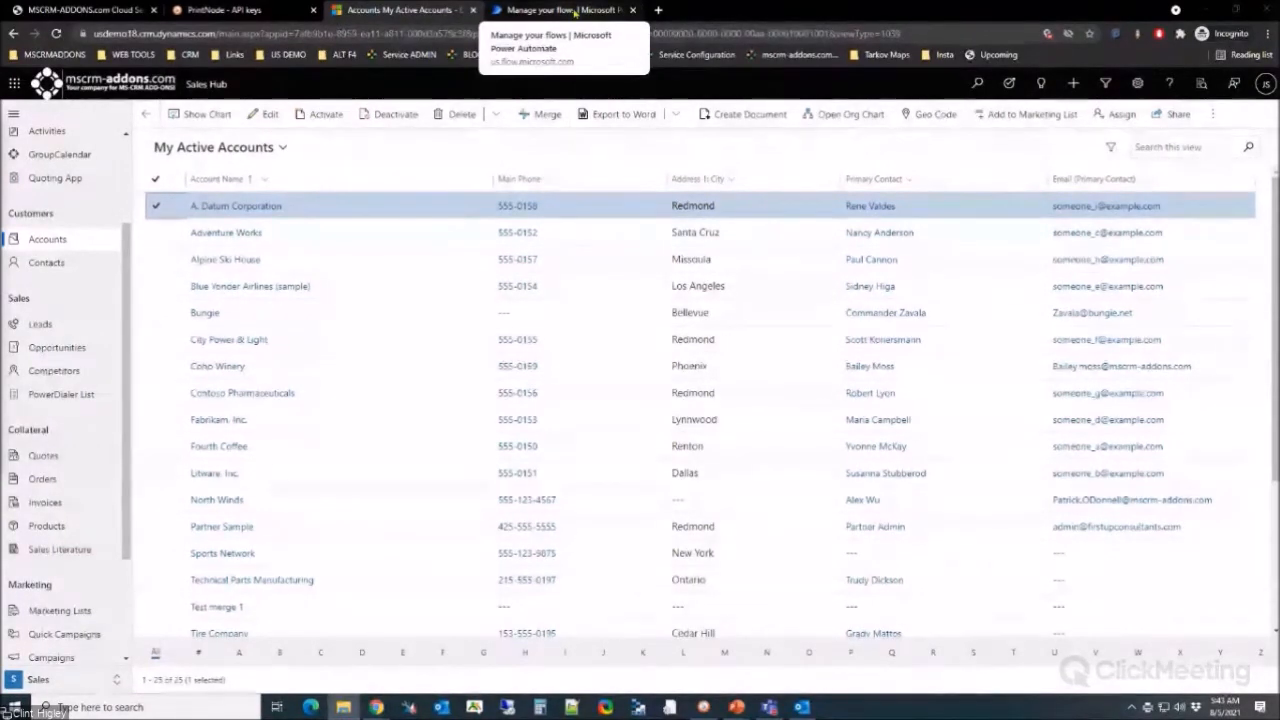
Step: Switch to Power Automate and open the "30 over due invoice" cloud flow for editing
{"action": "left_click", "coordinate": [574, 11]}
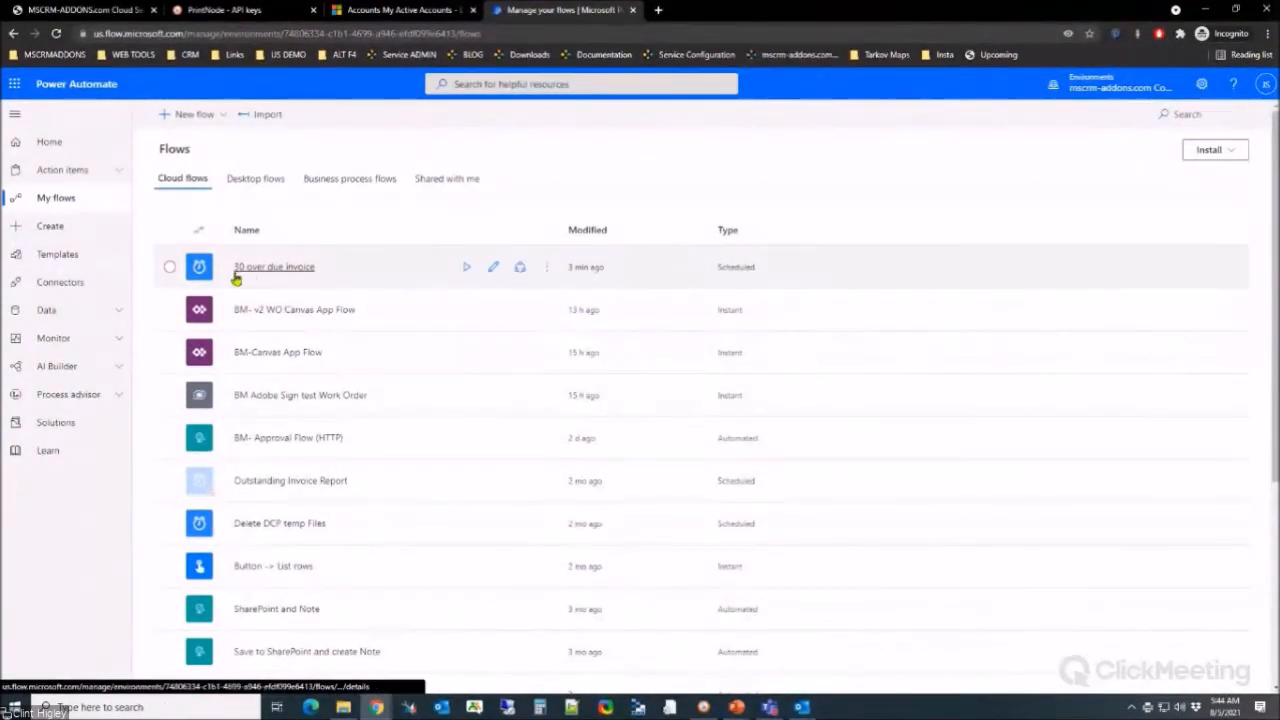
{"action": "left_click", "coordinate": [279, 268]}
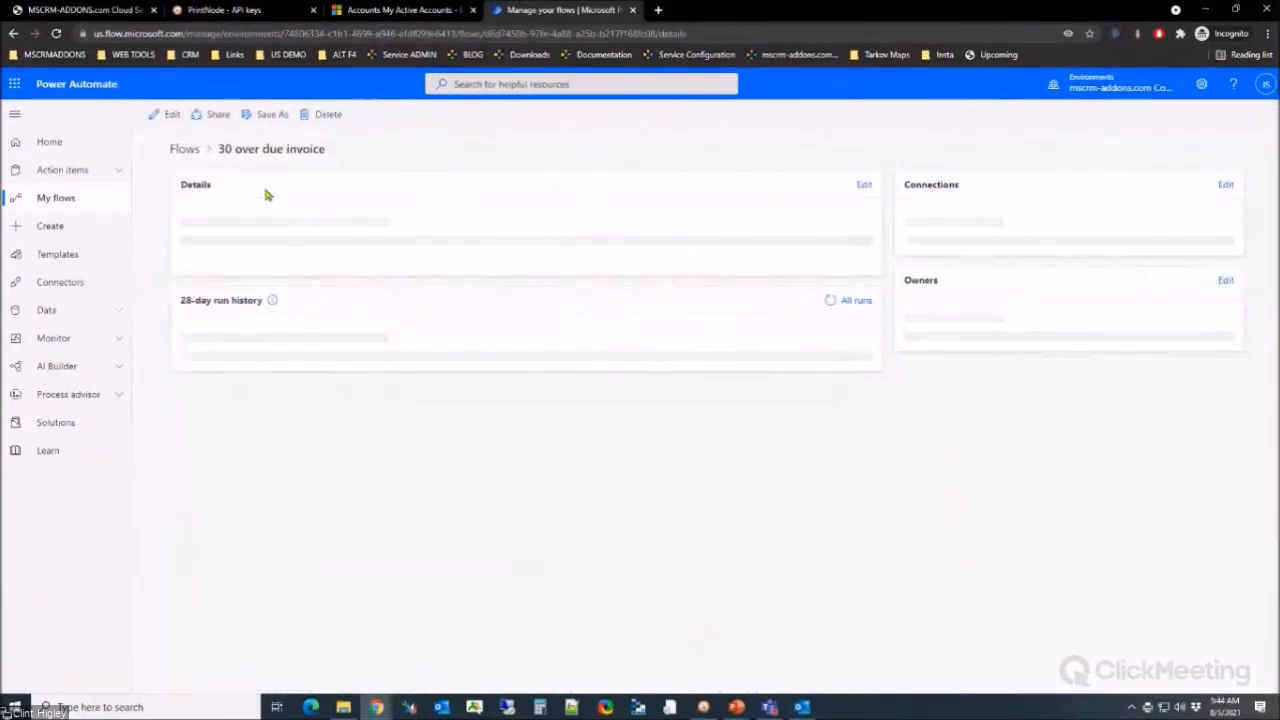
{"action": "left_click", "coordinate": [168, 114]}
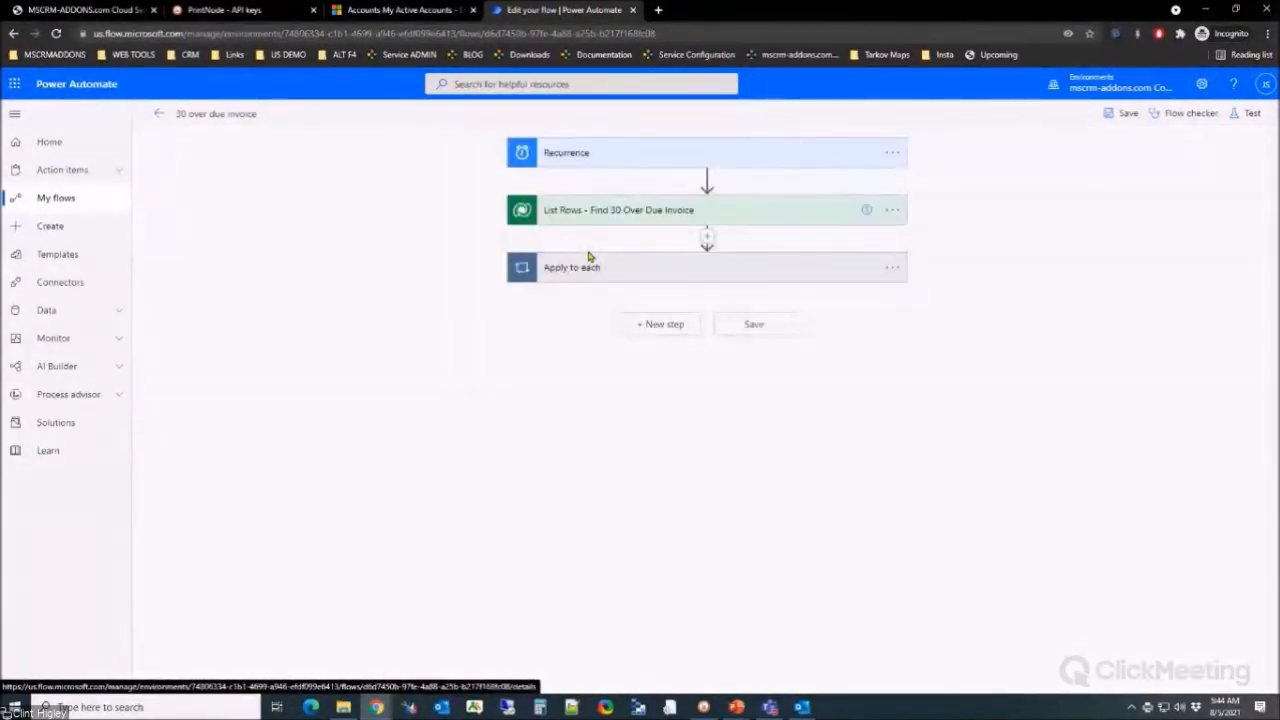
Step: Inspect the Recurrence trigger and the advanced options of the List Rows - Find 30 Over Due Invoice step
{"action": "left_click", "coordinate": [516, 172]}
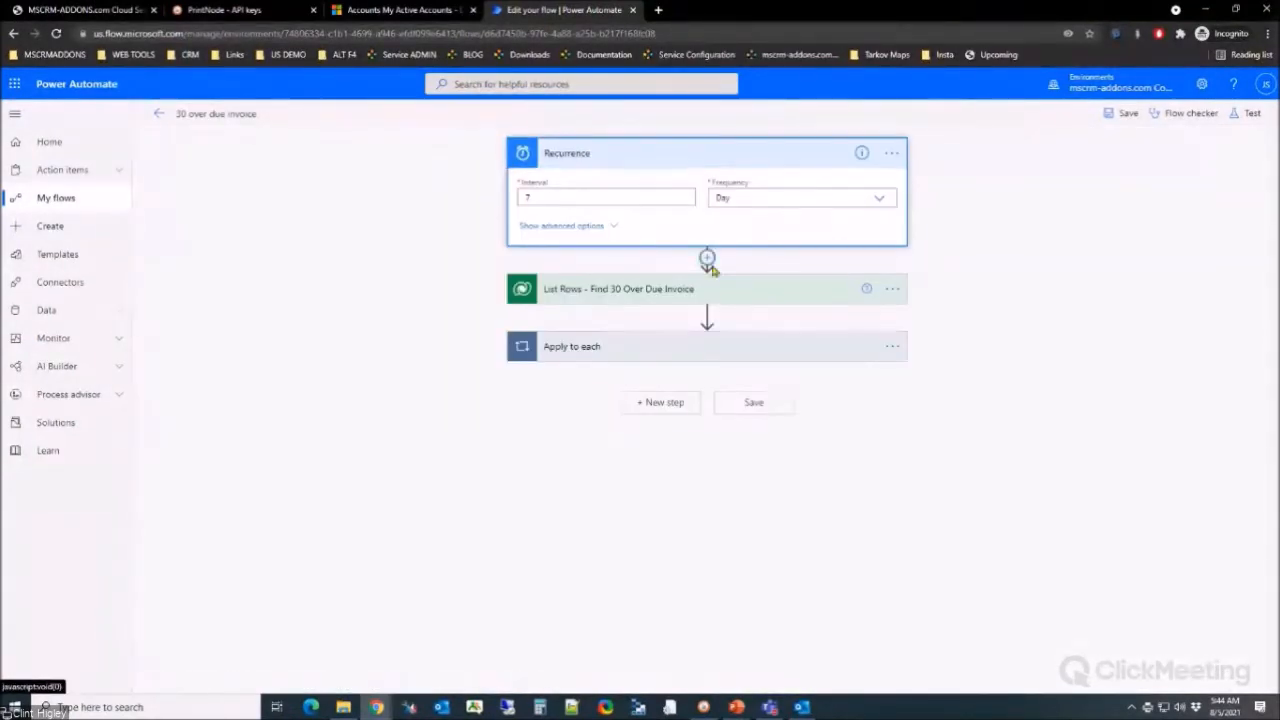
{"action": "left_click", "coordinate": [637, 291]}
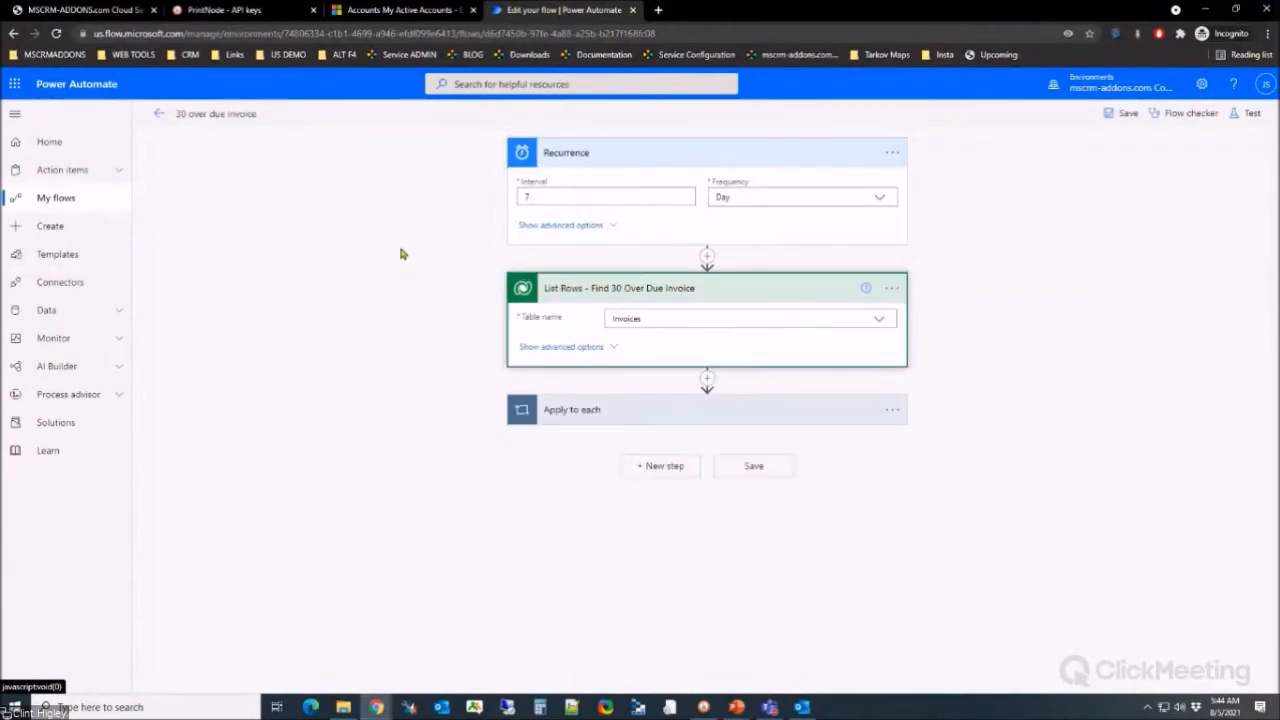
{"action": "left_click", "coordinate": [609, 350]}
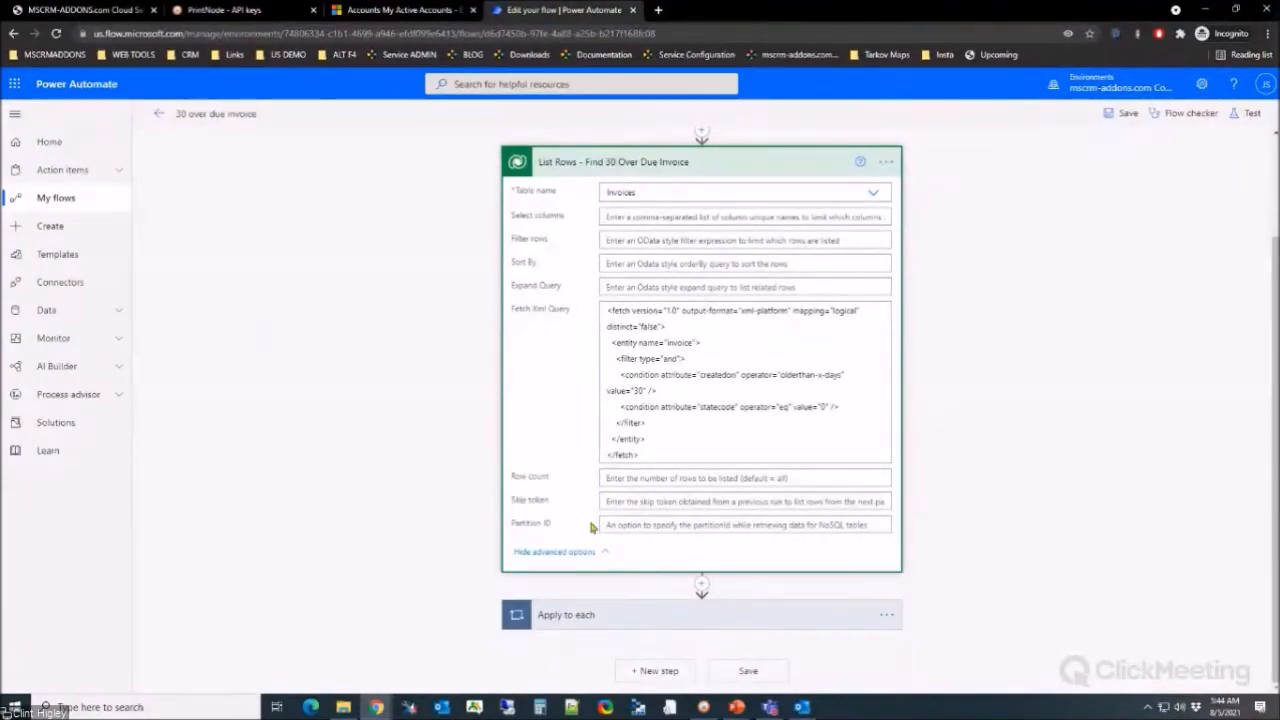
Step: Expand the Apply to each loop and review the sequence of actions inside it
{"action": "left_click", "coordinate": [623, 615]}
{"action": "scroll", "coordinate": [425, 445], "scroll_direction": "down", "scroll_amount": 3}
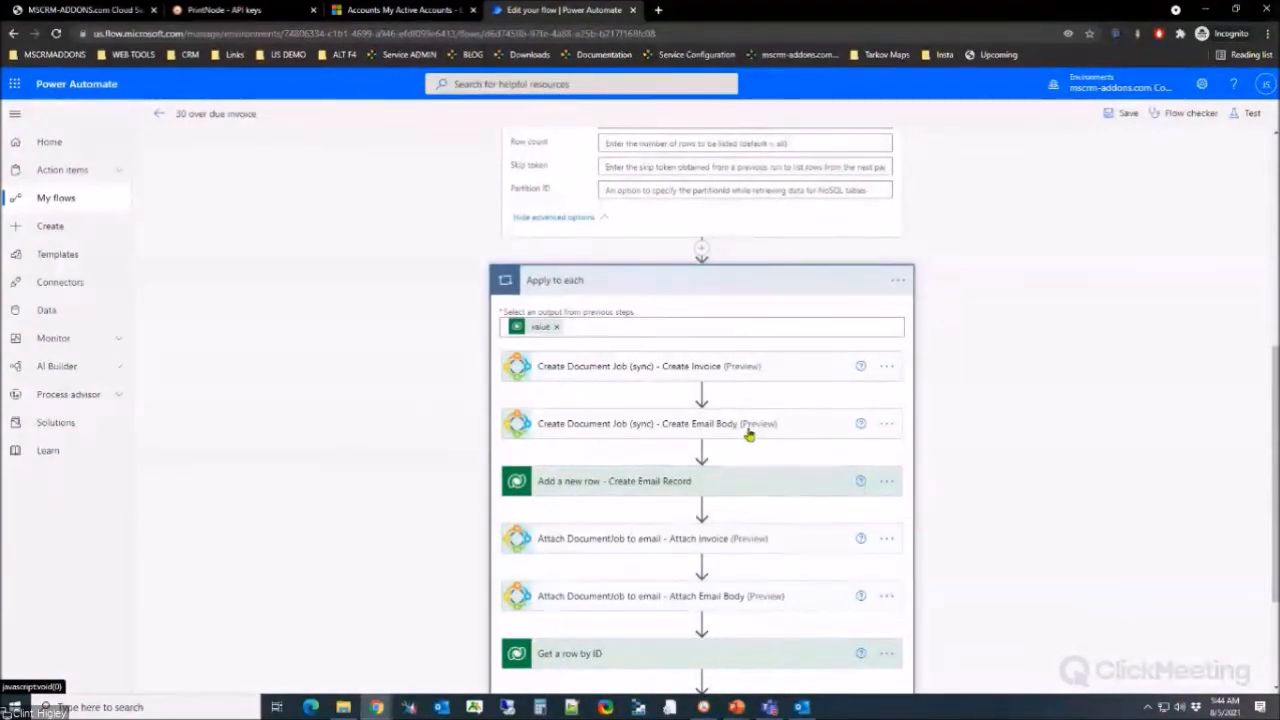
{"action": "scroll", "coordinate": [716, 423], "scroll_direction": "down", "scroll_amount": 3}
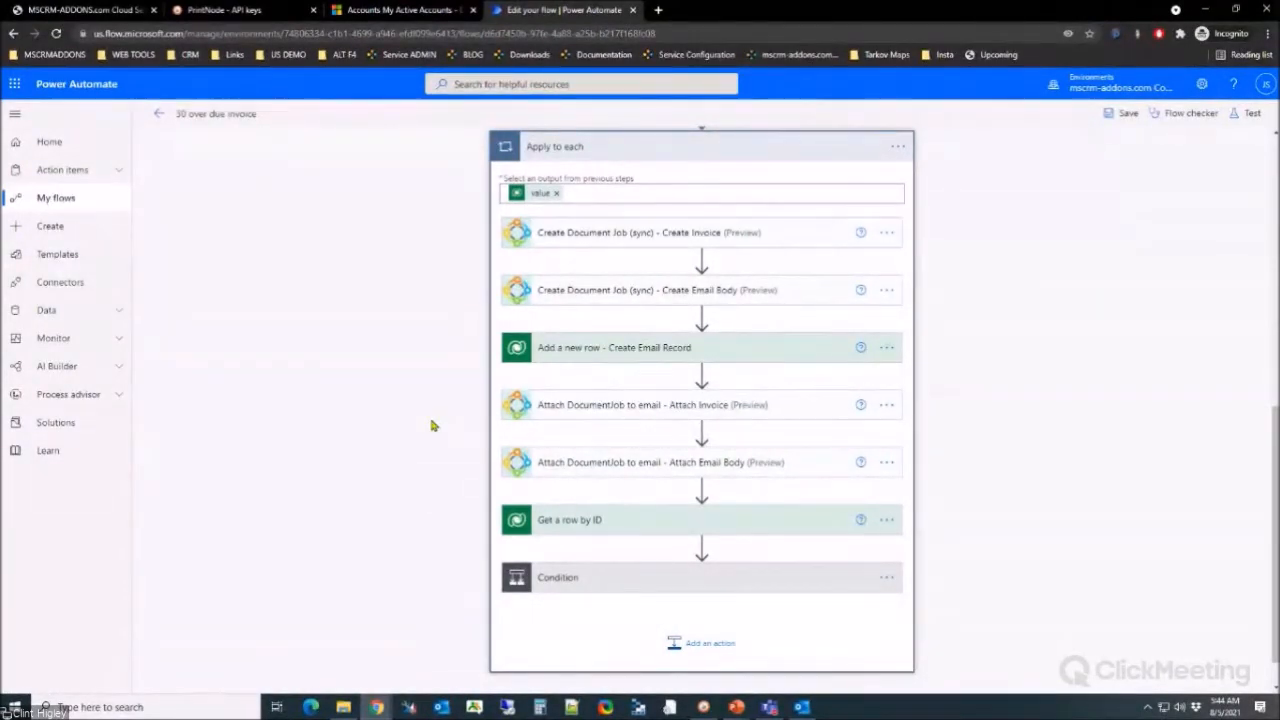
Step: Switch to Dynamics 365 and view the contact preferences of the customer on the All MSCRM-ADDONS.COM Products invoice
{"action": "left_click", "coordinate": [400, 10]}
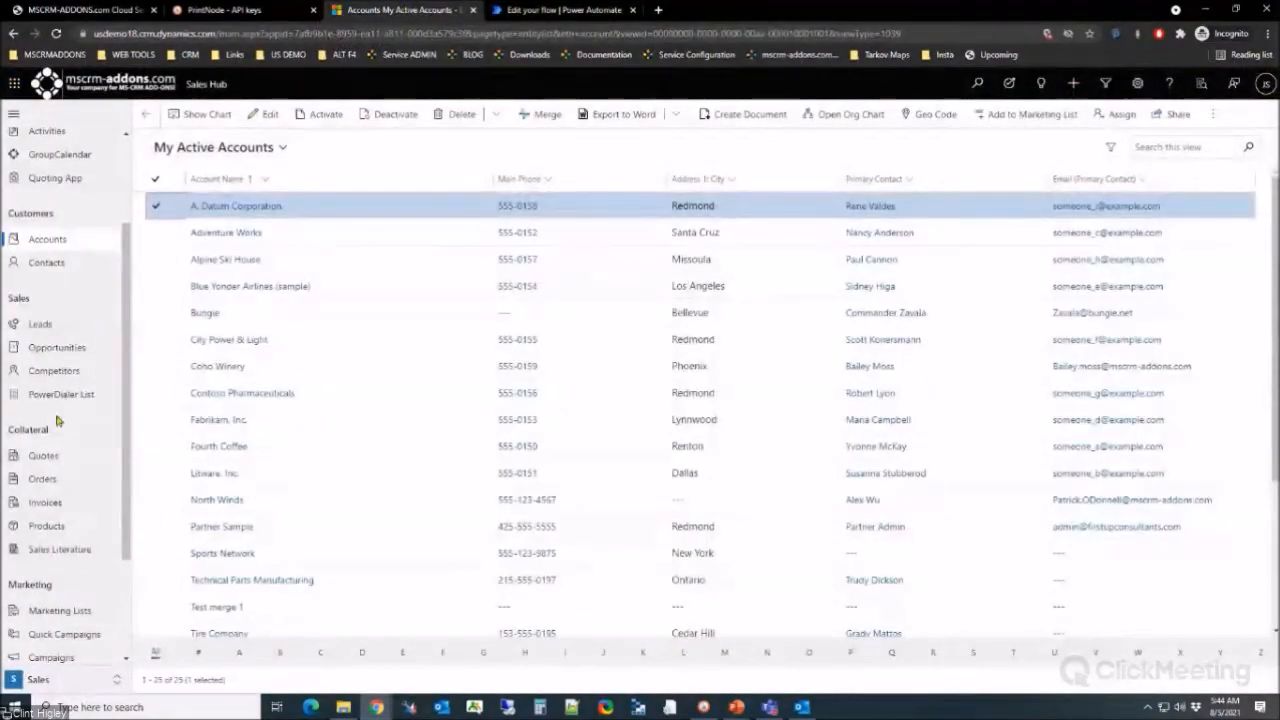
{"action": "left_click", "coordinate": [32, 505]}
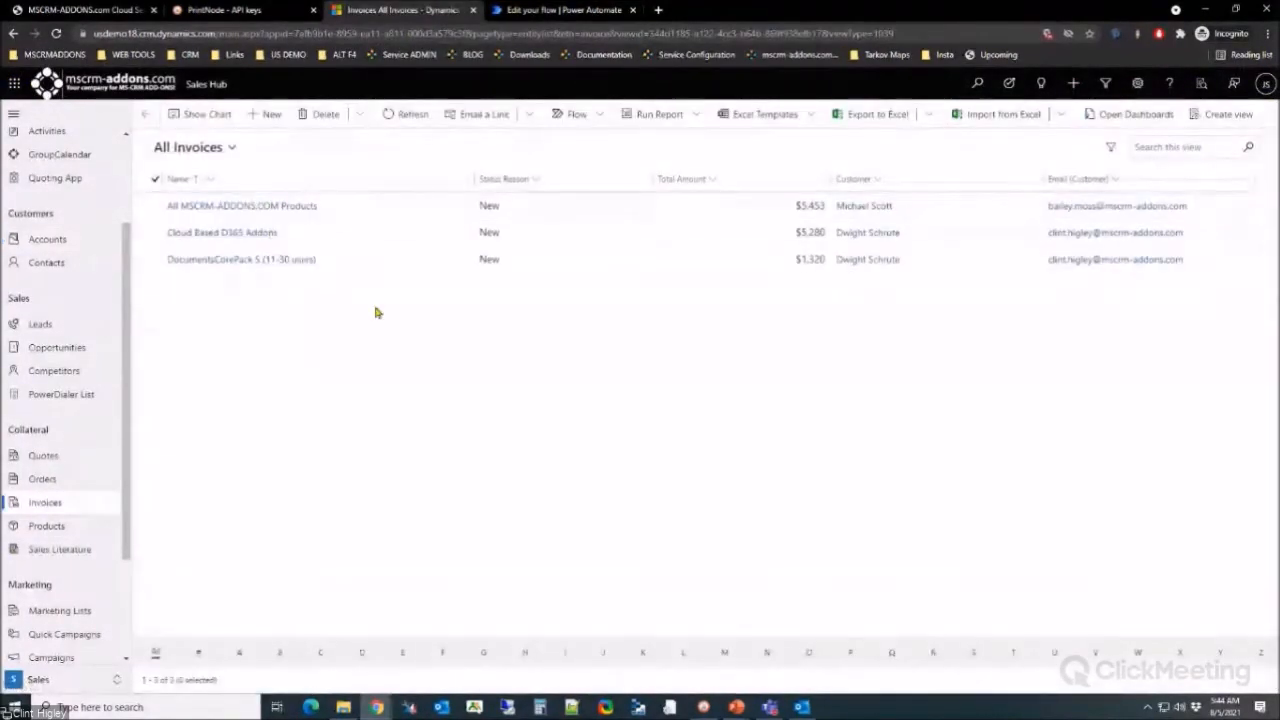
{"action": "left_click", "coordinate": [864, 206]}
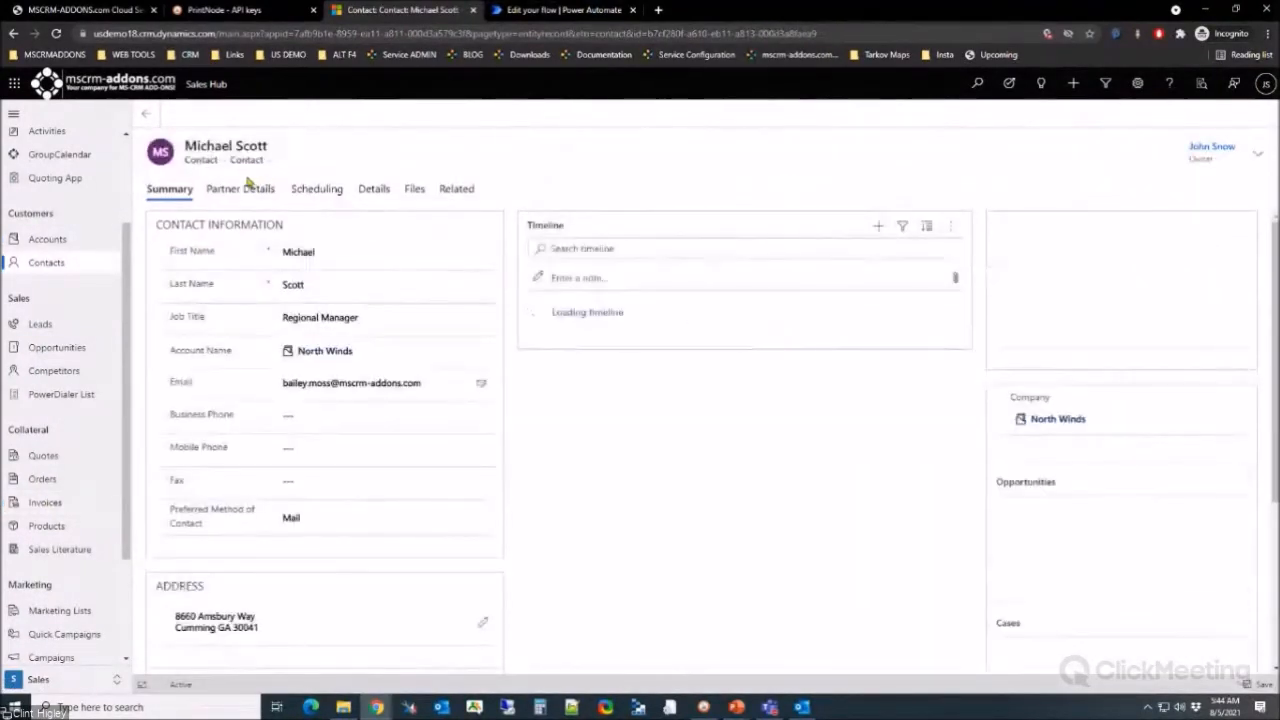
{"action": "left_click", "coordinate": [377, 189]}
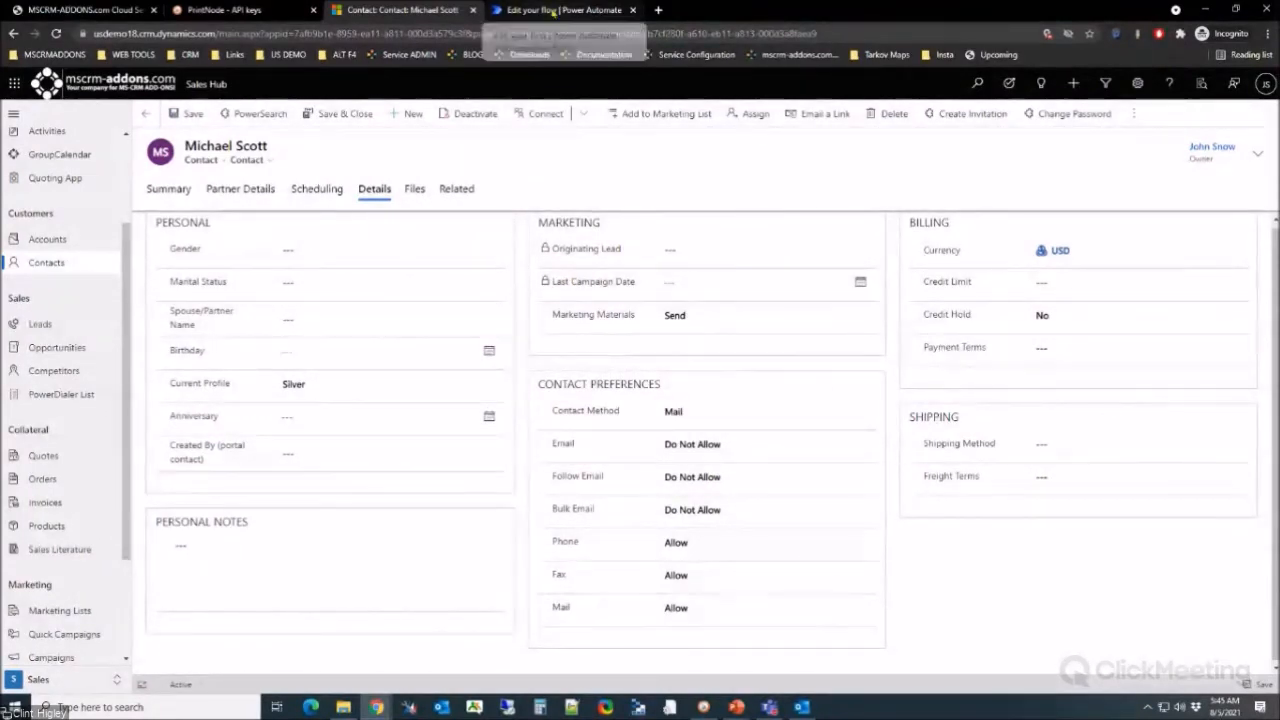
Step: Inspect the flow's Get a row by ID and Condition steps, comparing them with the contact's preferences in Dynamics 365
{"action": "left_click", "coordinate": [553, 12]}
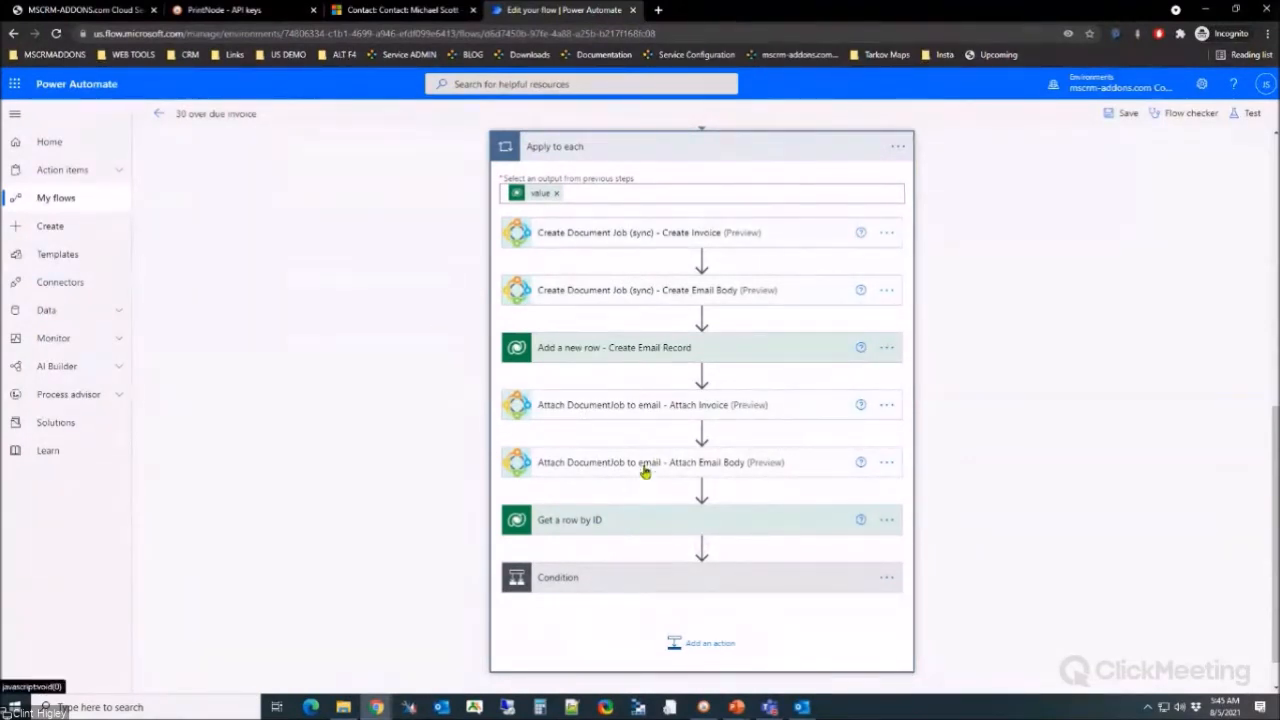
{"action": "left_click", "coordinate": [600, 520]}
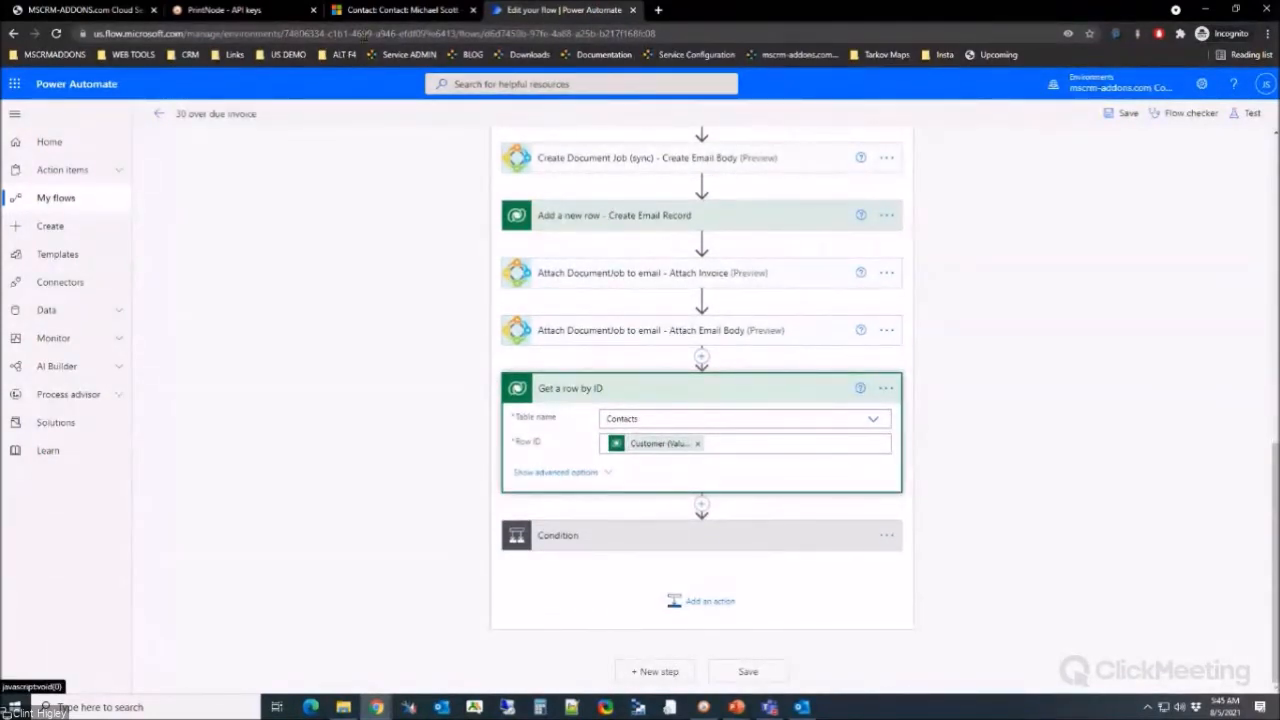
{"action": "left_click", "coordinate": [387, 14]}
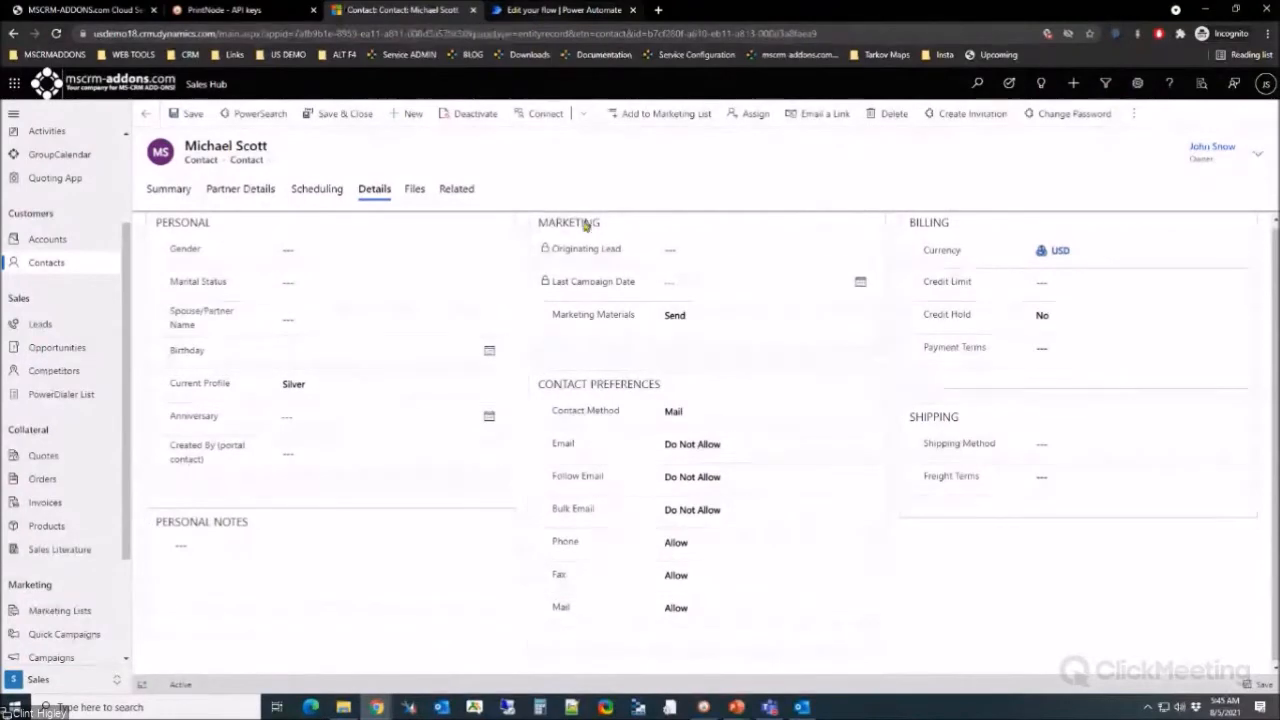
{"action": "left_click", "coordinate": [545, 12]}
{"action": "left_click", "coordinate": [669, 546]}
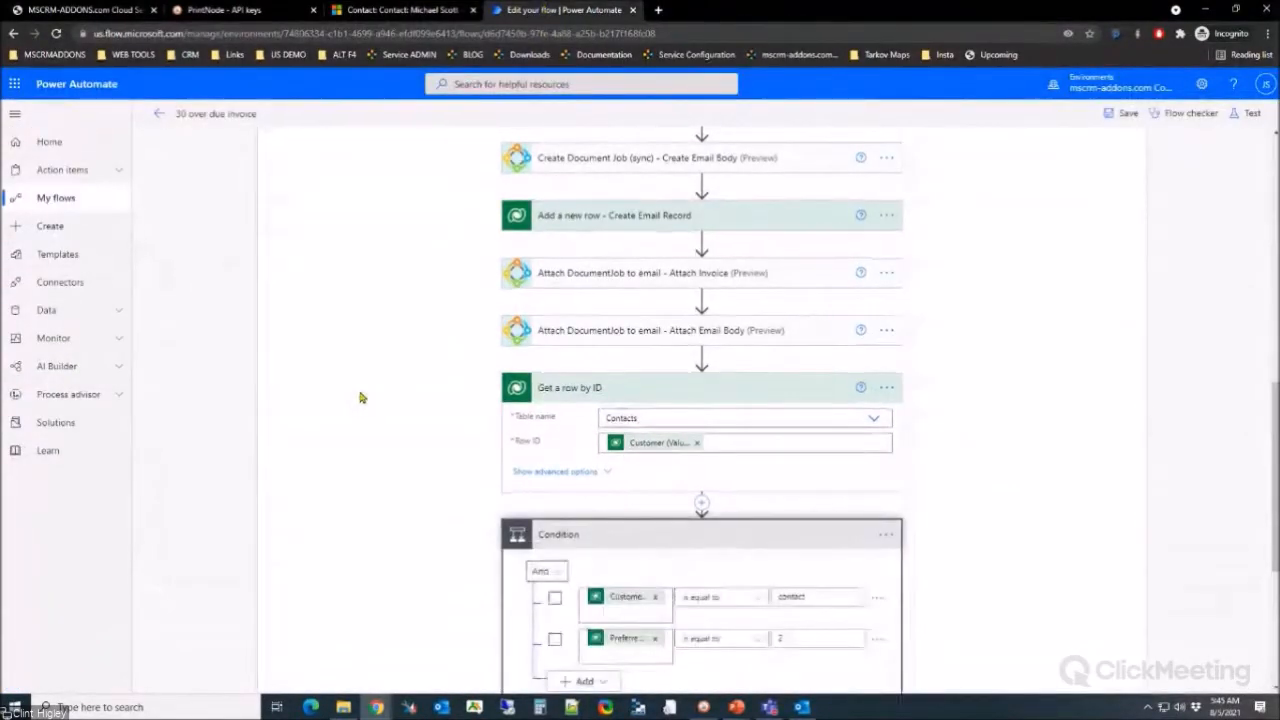
{"action": "scroll", "coordinate": [363, 394], "scroll_direction": "down", "scroll_amount": 2}
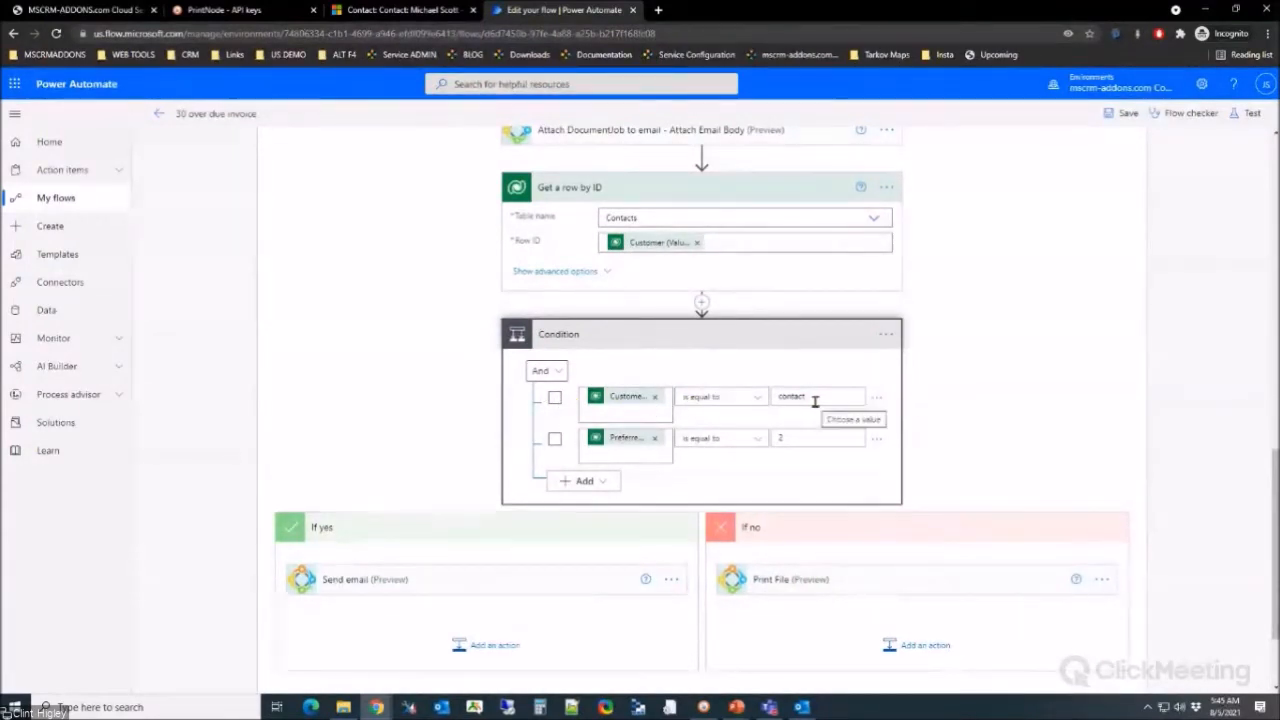
{"action": "scroll", "coordinate": [472, 422], "scroll_direction": "down", "scroll_amount": 1}
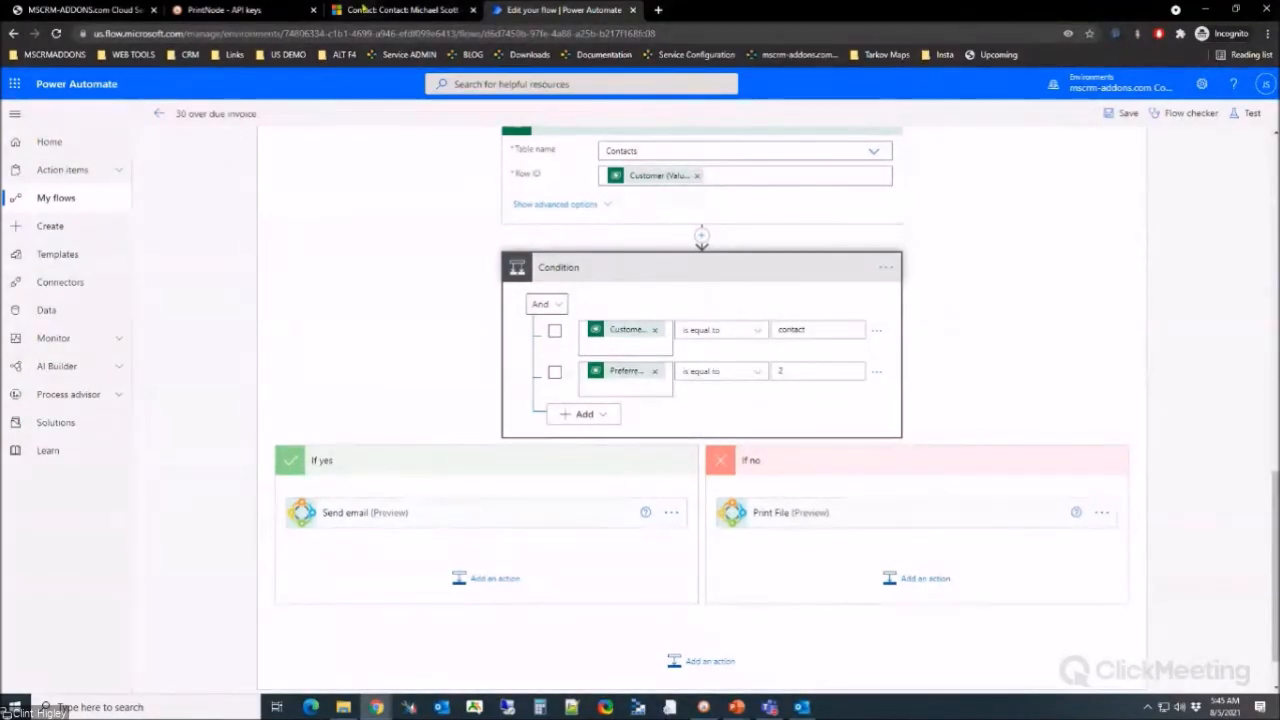
Step: Switch to the Dynamics 365 contact and set its preferred Contact Method to Email
{"action": "left_click", "coordinate": [400, 10]}
{"action": "left_click", "coordinate": [715, 414]}
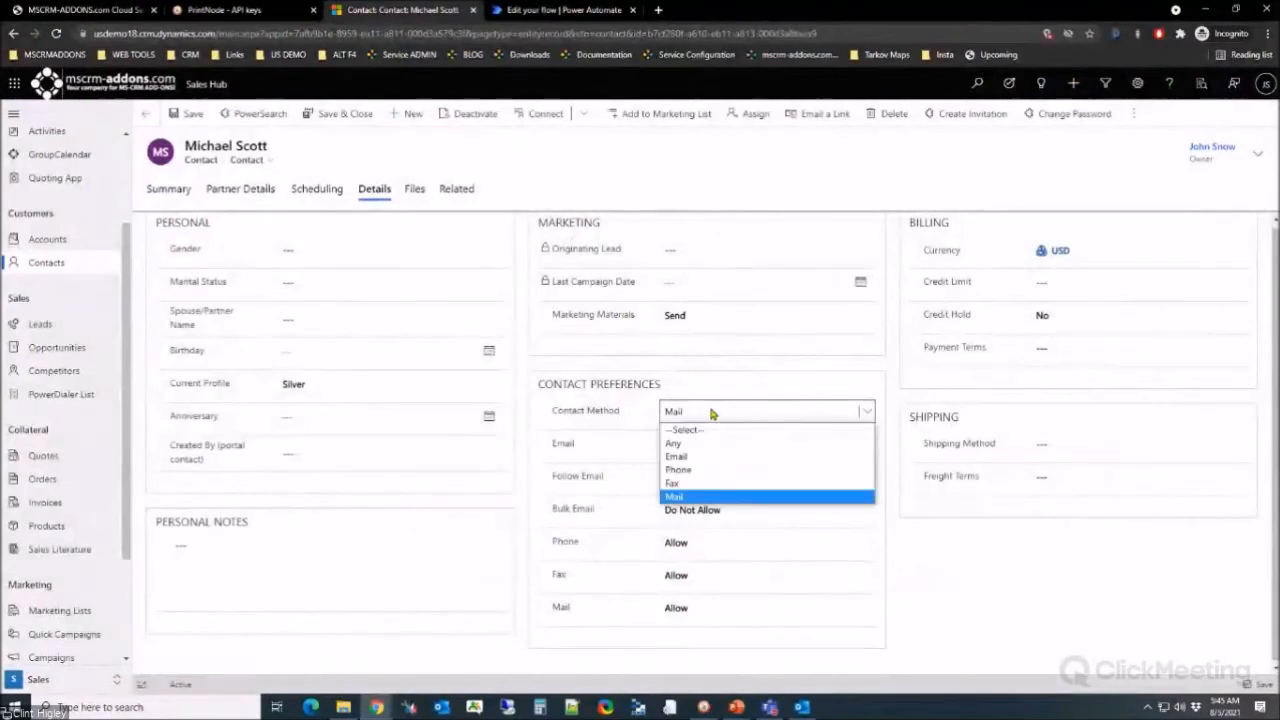
{"action": "left_click", "coordinate": [690, 457]}
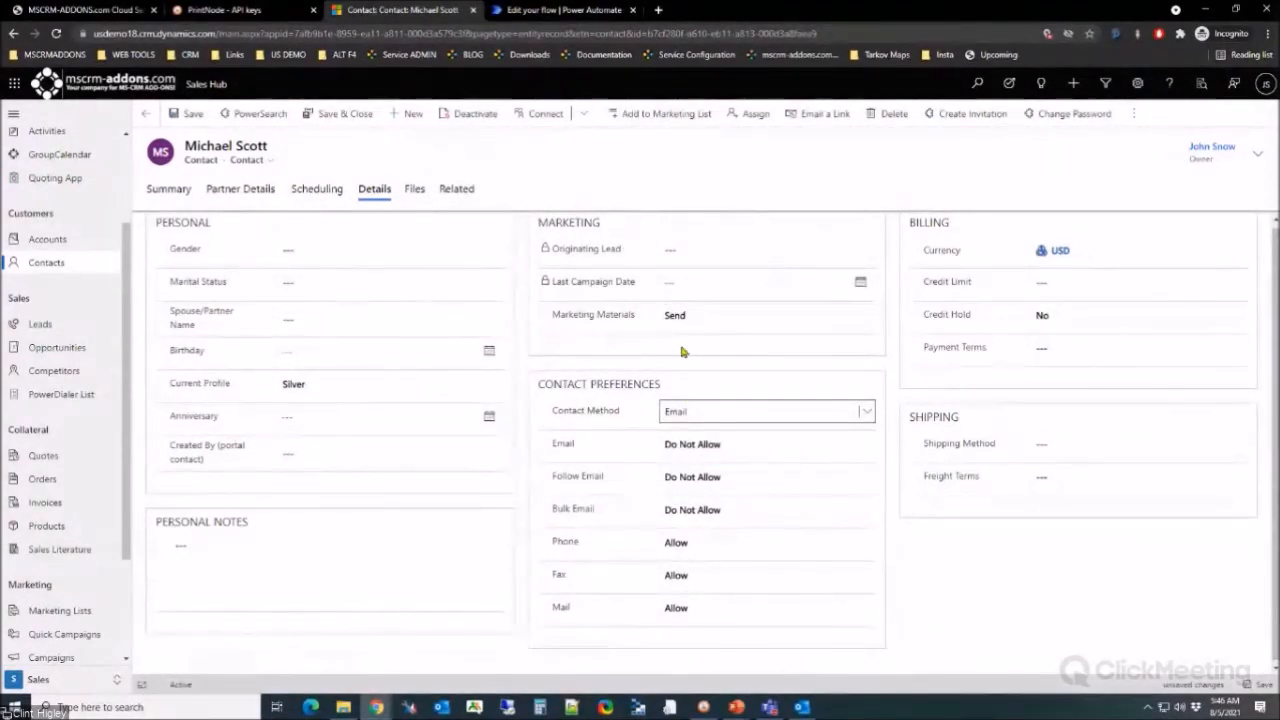
Step: Return to the flow and check the value compared with the preferred contact method in the Condition
{"action": "left_click", "coordinate": [545, 11]}
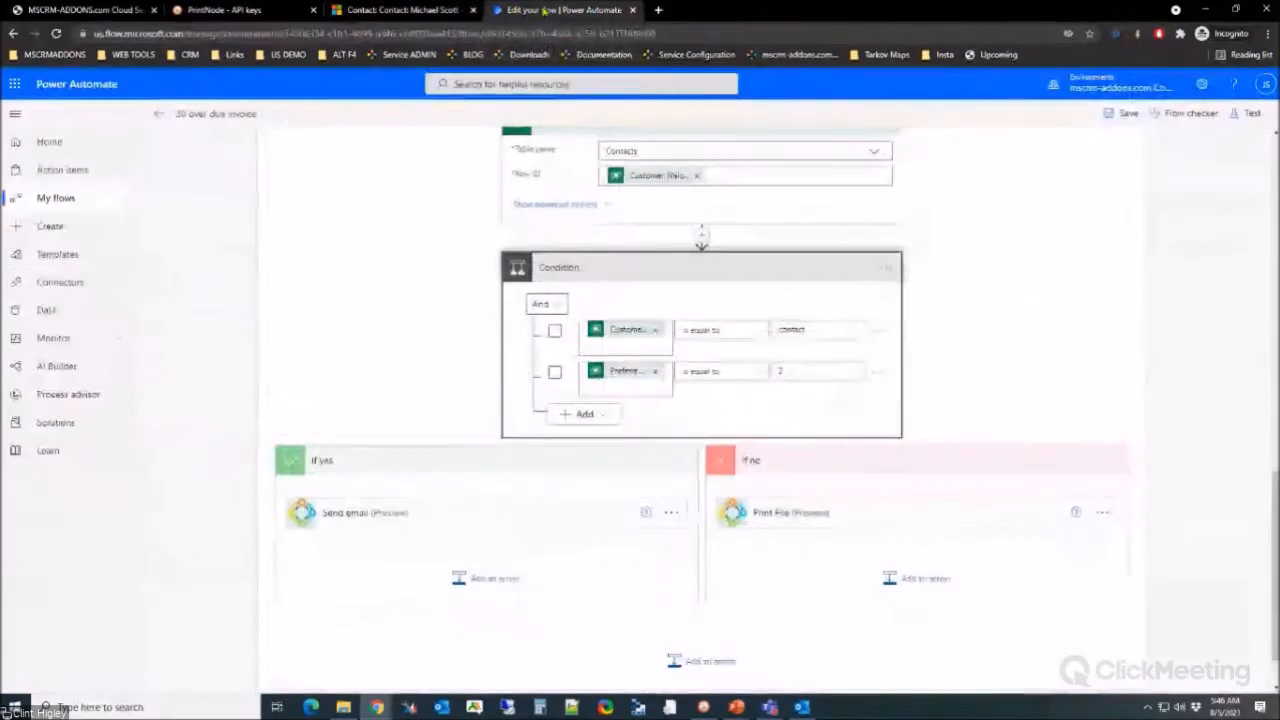
{"action": "double_click", "coordinate": [790, 374]}
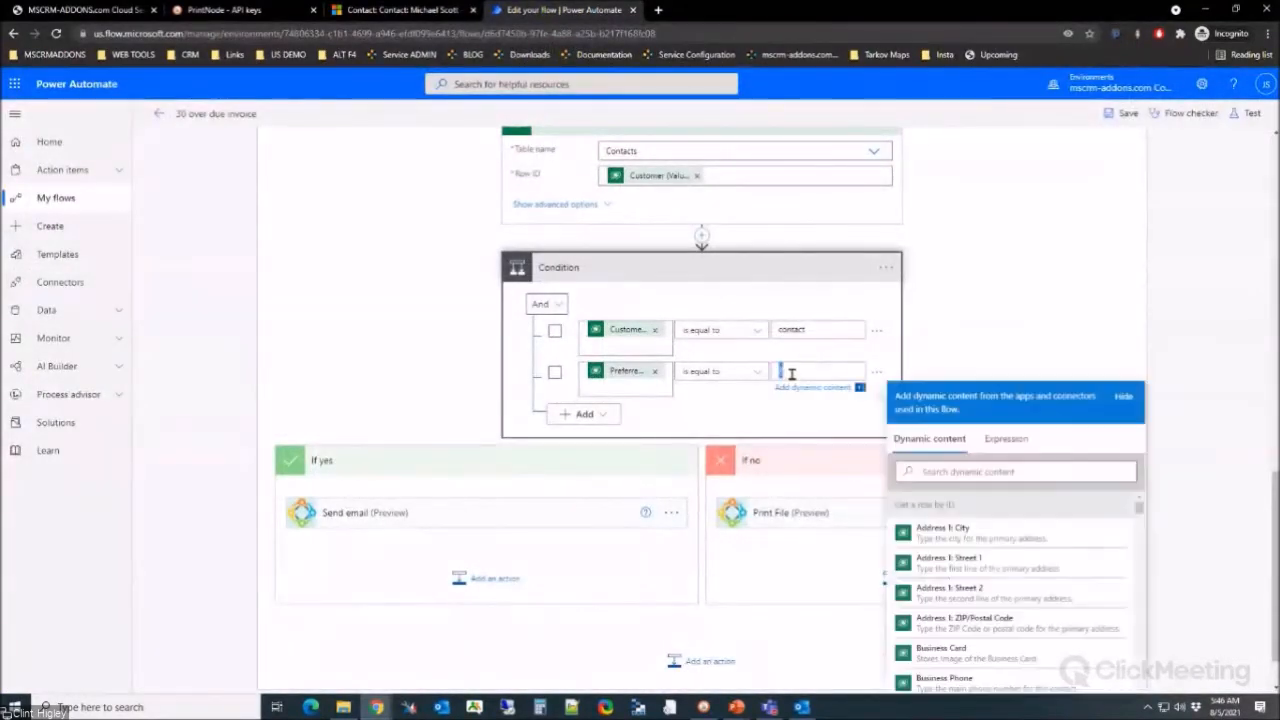
{"action": "left_click", "coordinate": [859, 353]}
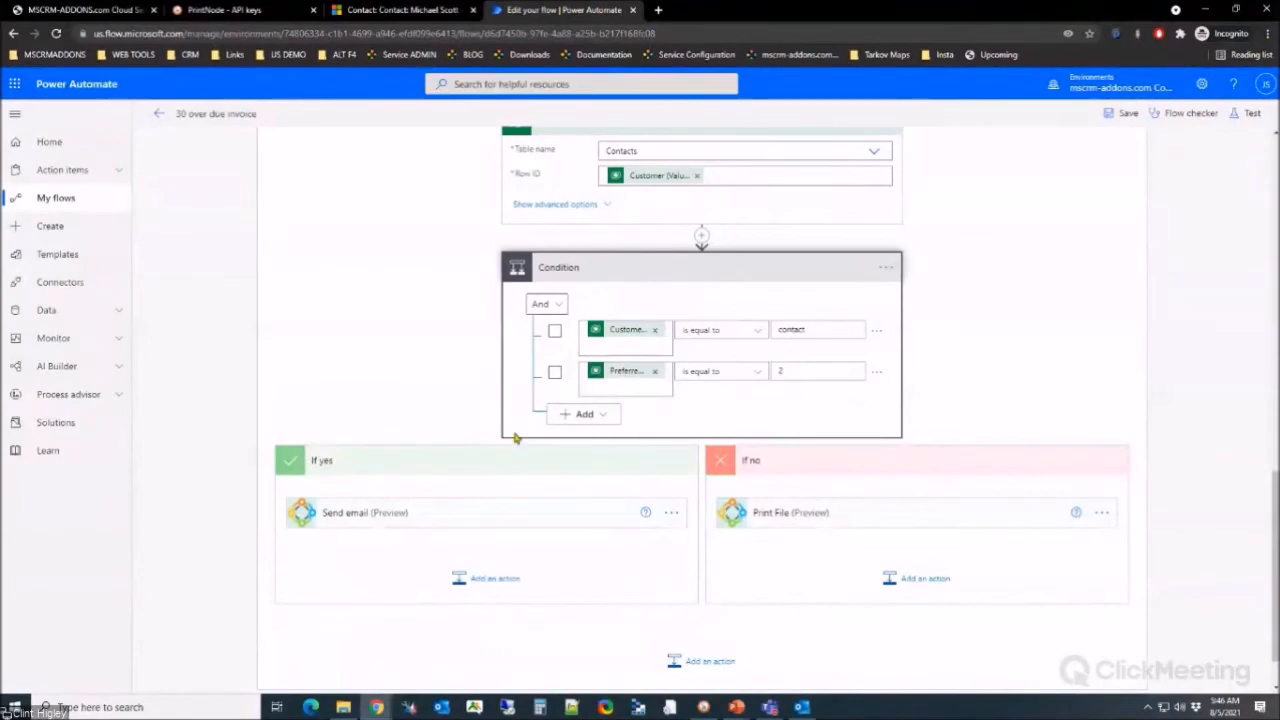
Step: Review the document actions and both Condition branches of the flow, and expand the Print File action to examine its settings
{"action": "scroll", "coordinate": [354, 363], "scroll_direction": "down", "scroll_amount": 1}
{"action": "scroll", "coordinate": [354, 363], "scroll_direction": "up", "scroll_amount": 4}
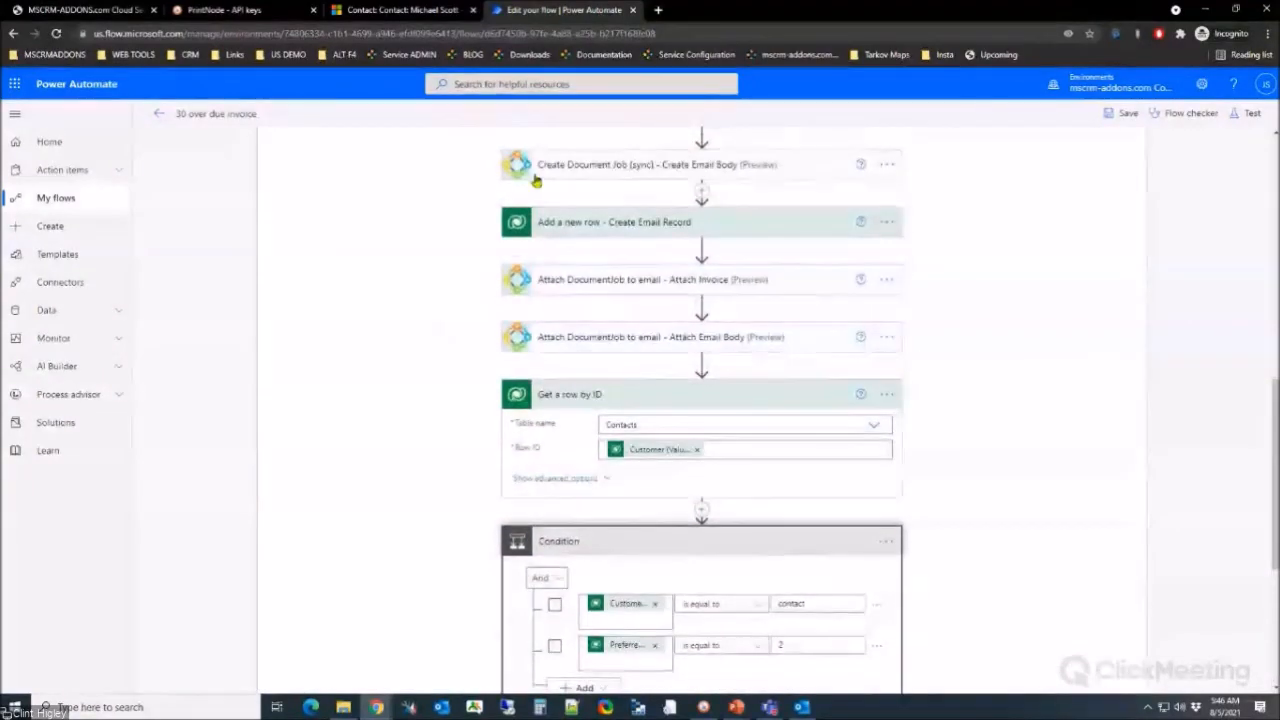
{"action": "scroll", "coordinate": [349, 297], "scroll_direction": "down", "scroll_amount": 4}
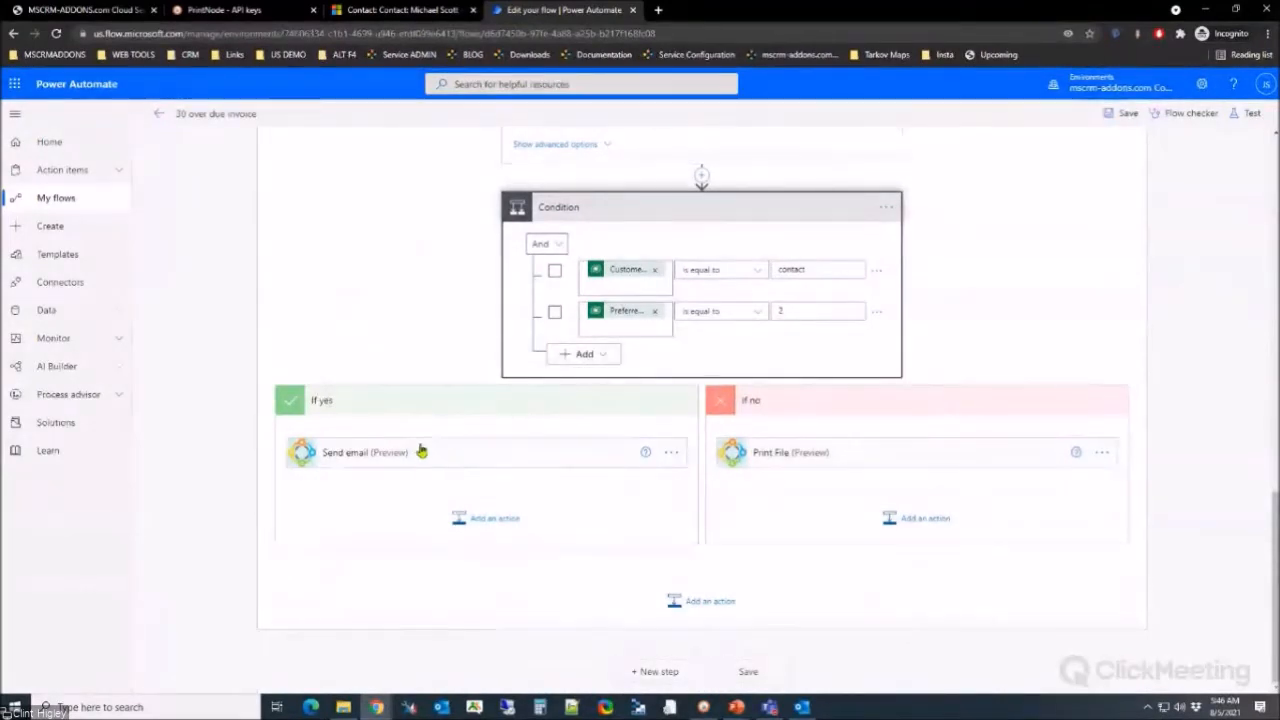
{"action": "scroll", "coordinate": [420, 450], "scroll_direction": "up", "scroll_amount": 1}
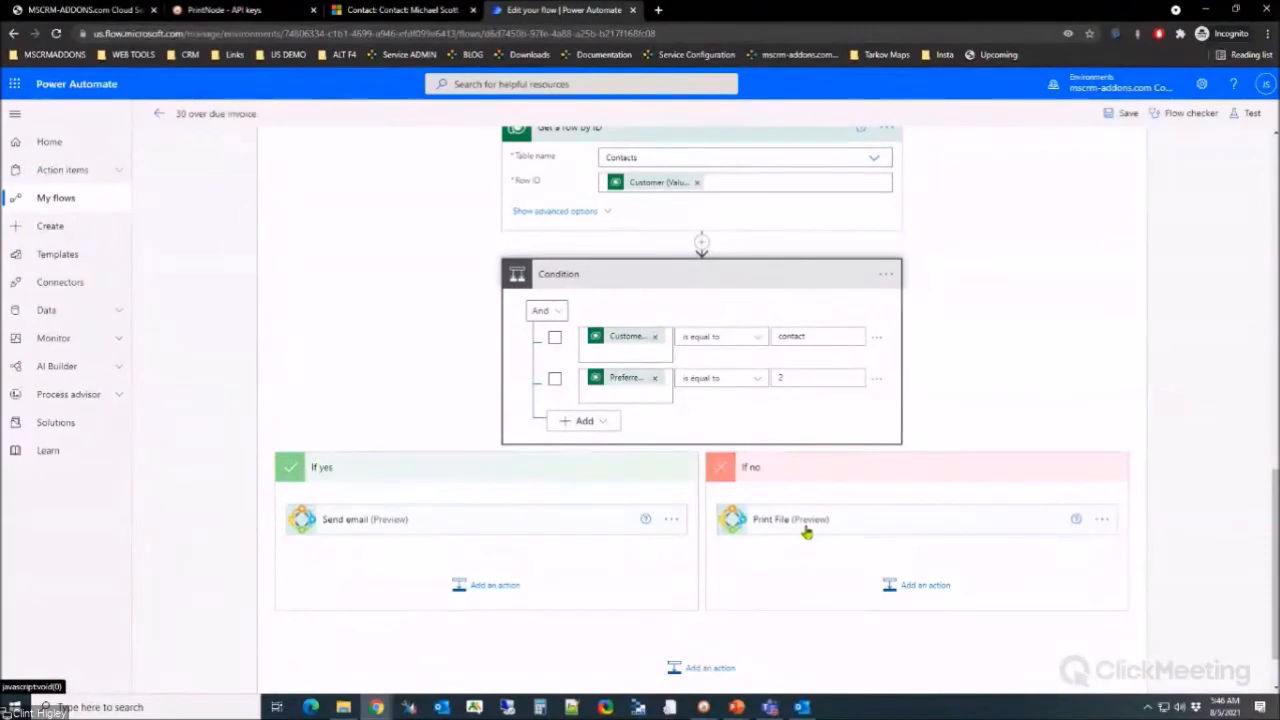
{"action": "scroll", "coordinate": [432, 382], "scroll_direction": "up", "scroll_amount": 5}
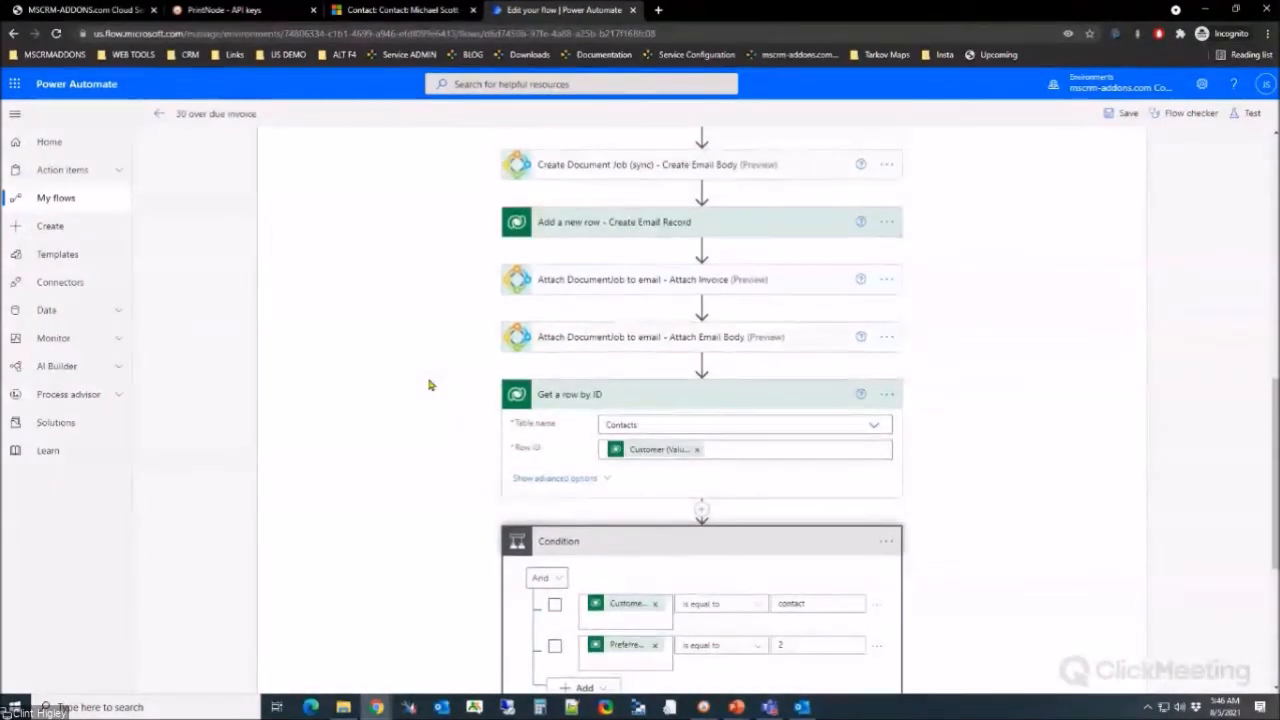
{"action": "scroll", "coordinate": [430, 388], "scroll_direction": "down", "scroll_amount": 3}
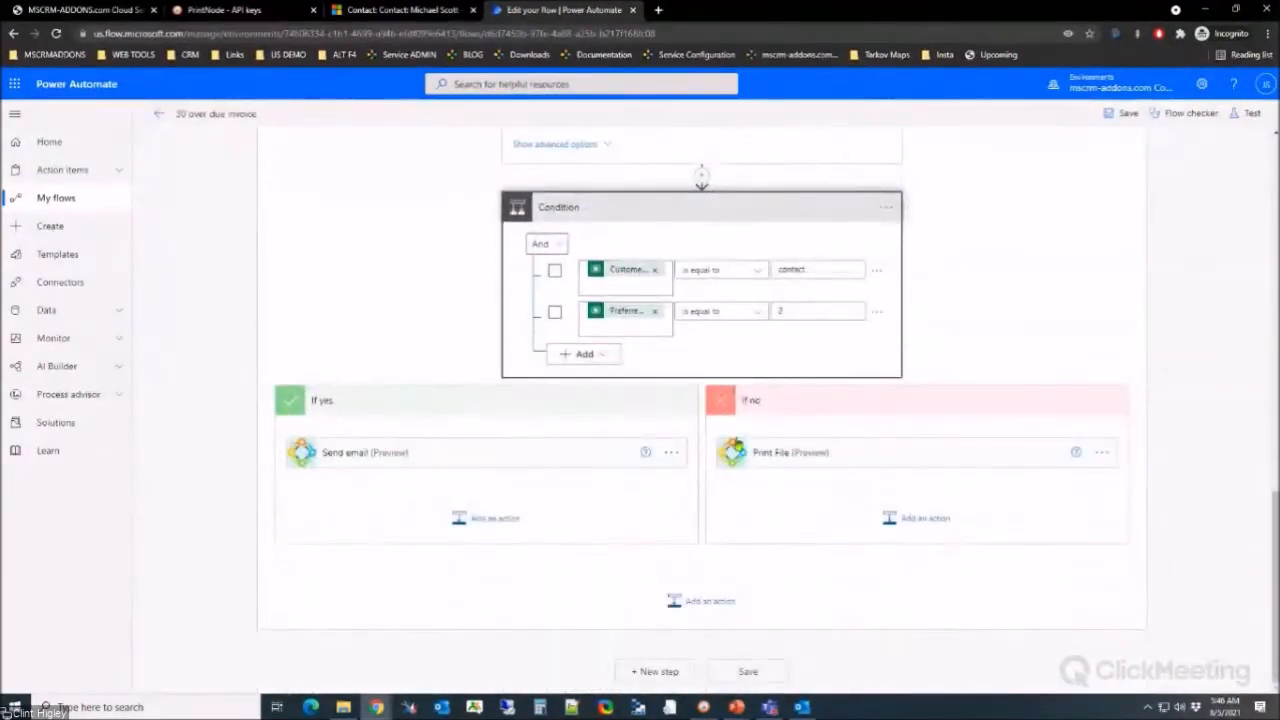
{"action": "left_click", "coordinate": [798, 454]}
{"action": "scroll", "coordinate": [428, 320], "scroll_direction": "down", "scroll_amount": 1}
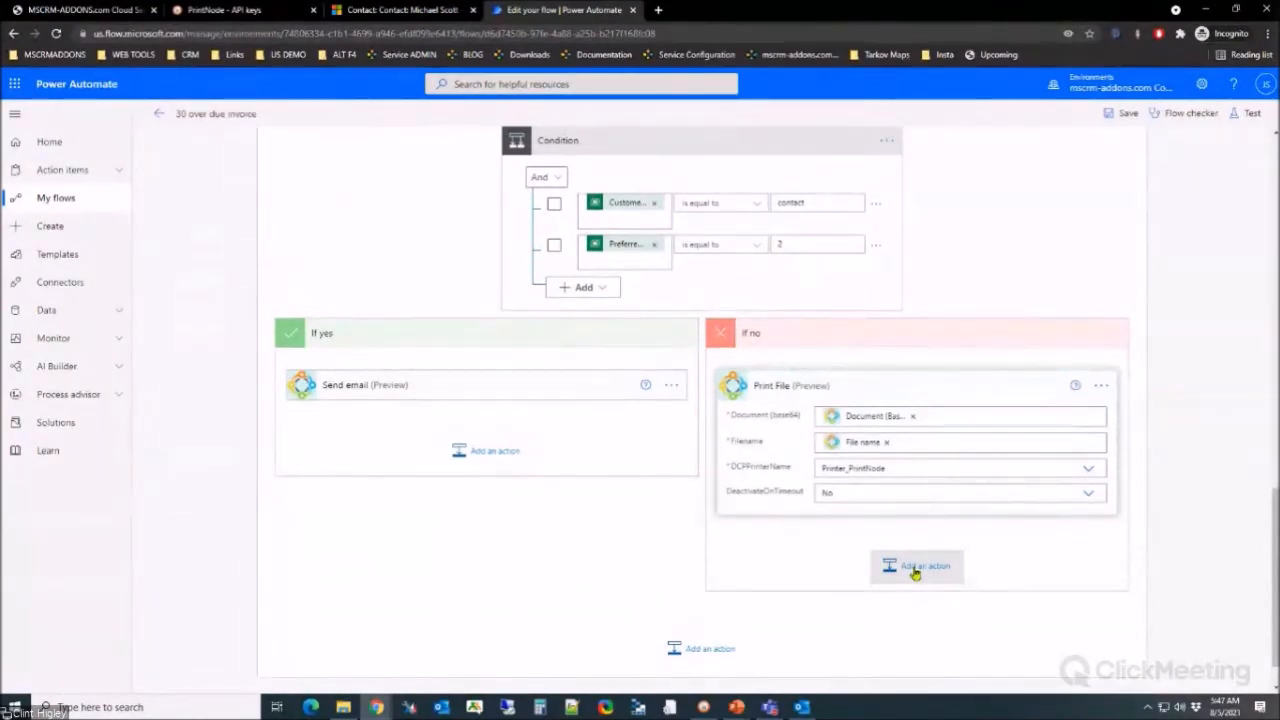
Step: Add a second DocumentsCorePack Print File action after the existing one in the Condition's If no branch
{"action": "left_click", "coordinate": [876, 567]}
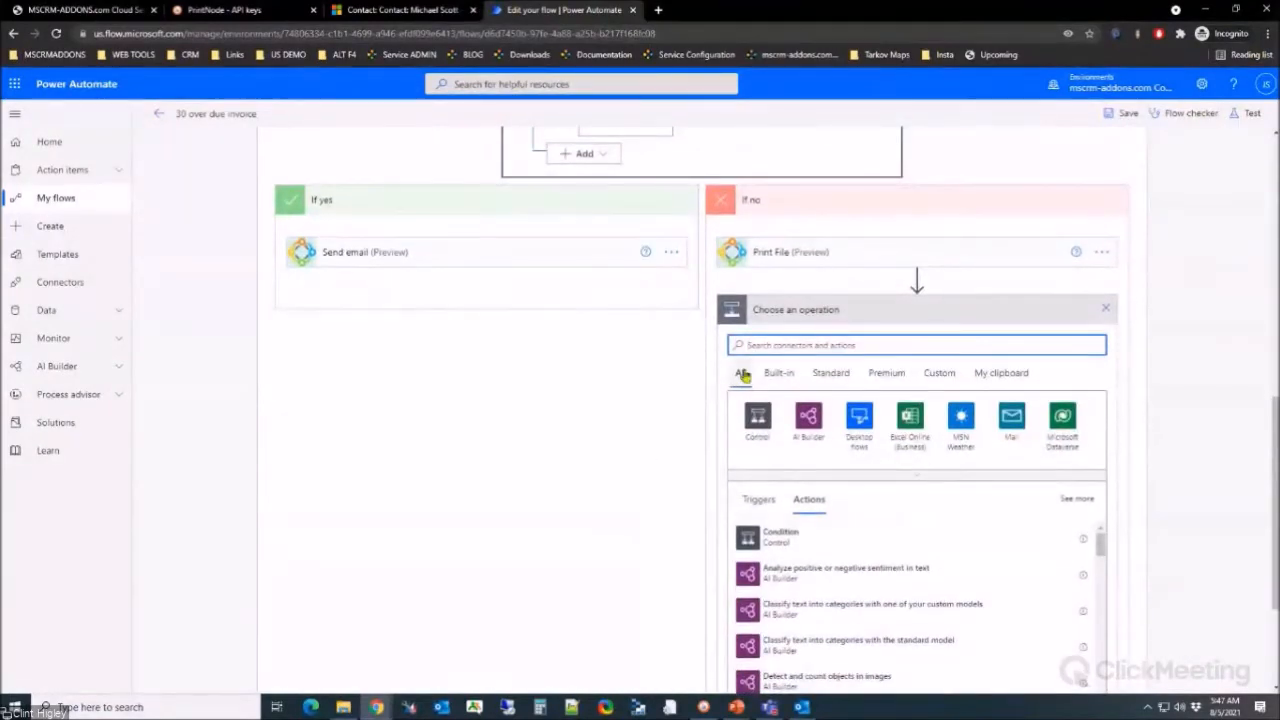
{"action": "type", "text": "dcp"}
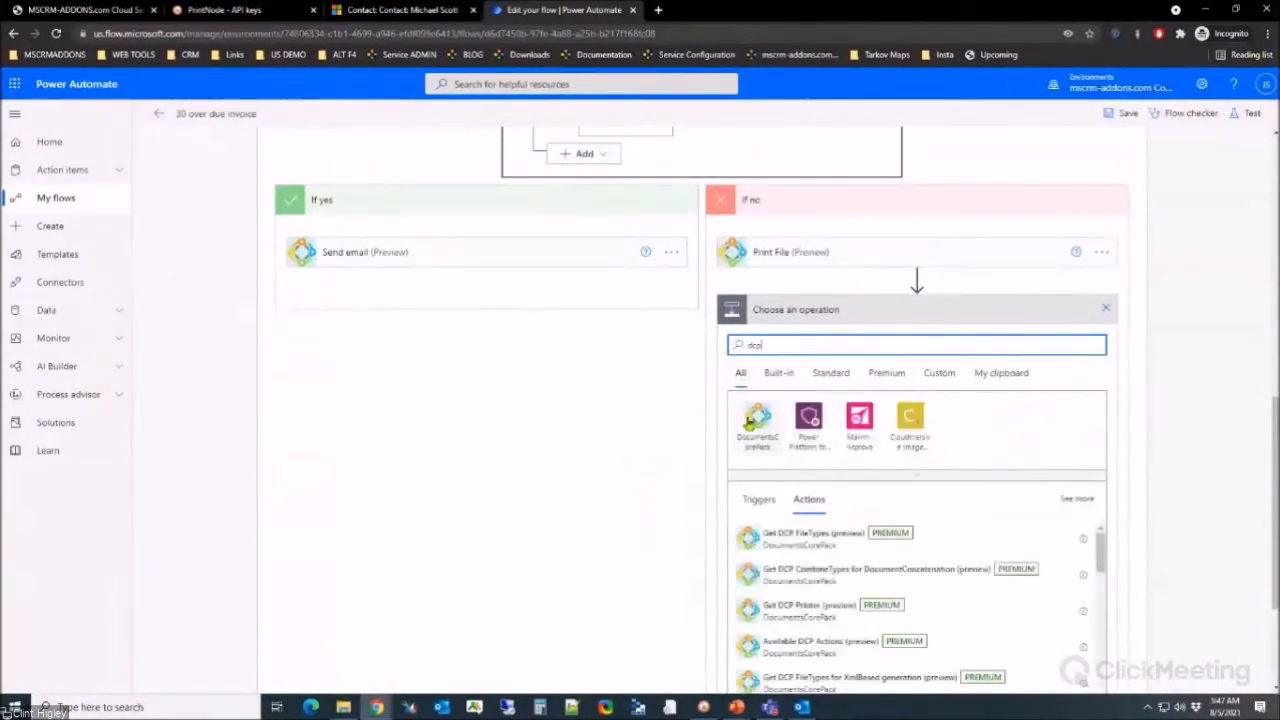
{"action": "left_click", "coordinate": [754, 422]}
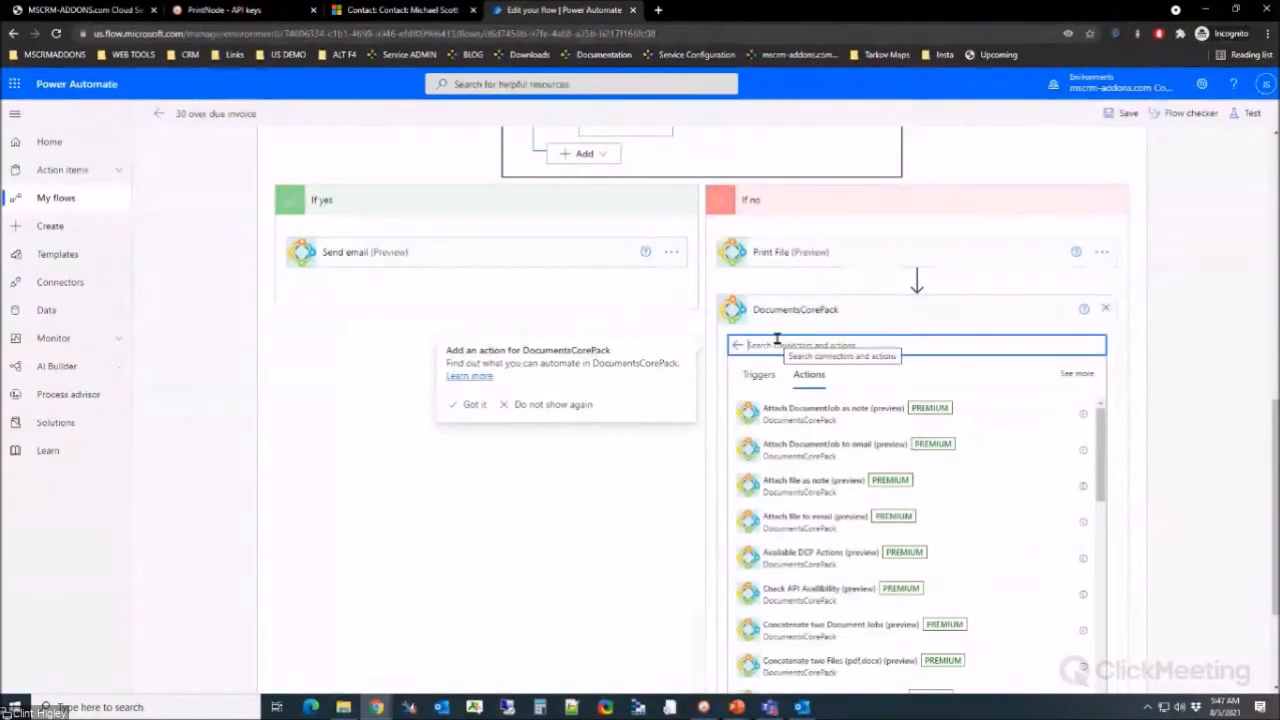
{"action": "type", "text": "print"}
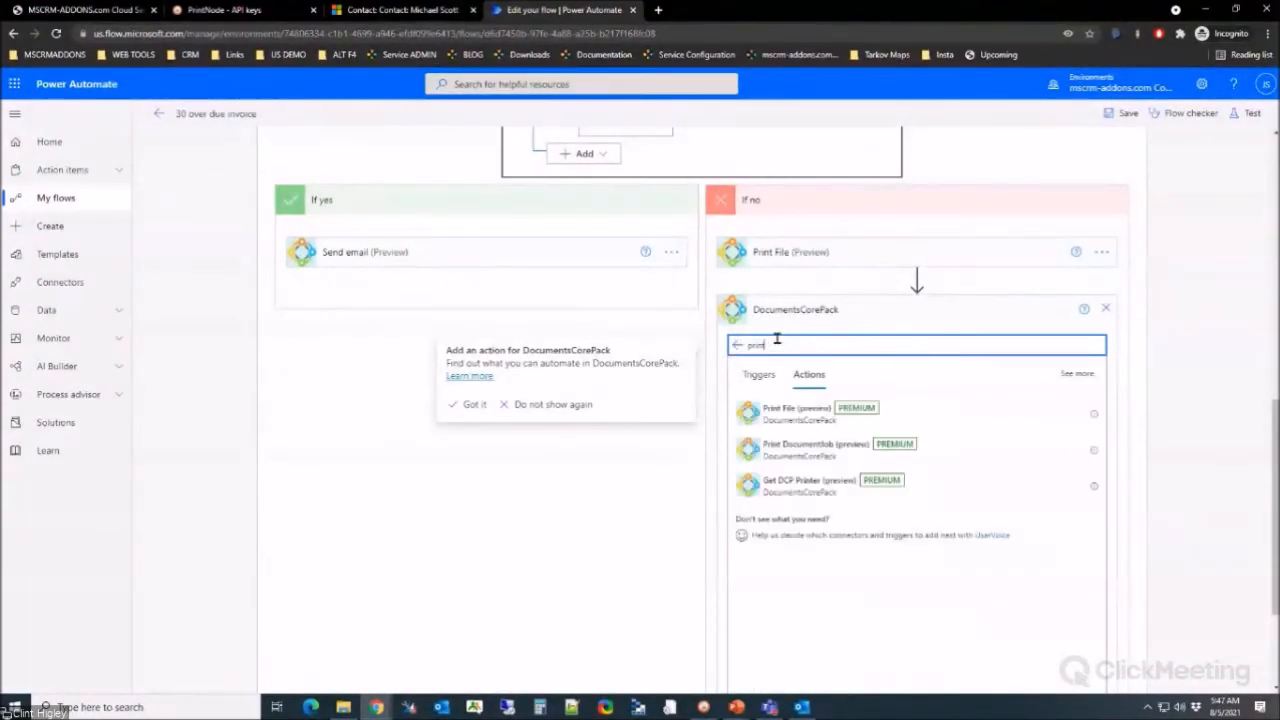
{"action": "left_click", "coordinate": [783, 422]}
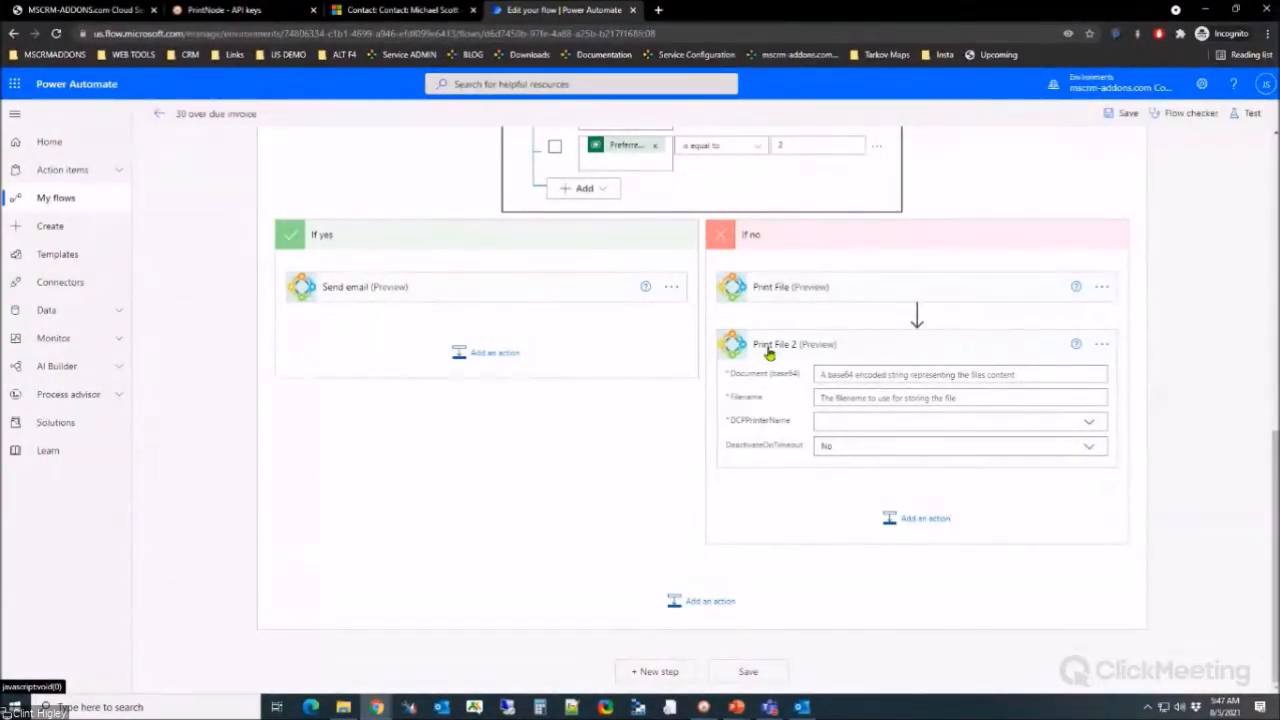
Step: Fill the Document (base64) field of Print File 2 with Document (Base64 encoded) from the Create Email Body job
{"action": "left_click", "coordinate": [932, 375]}
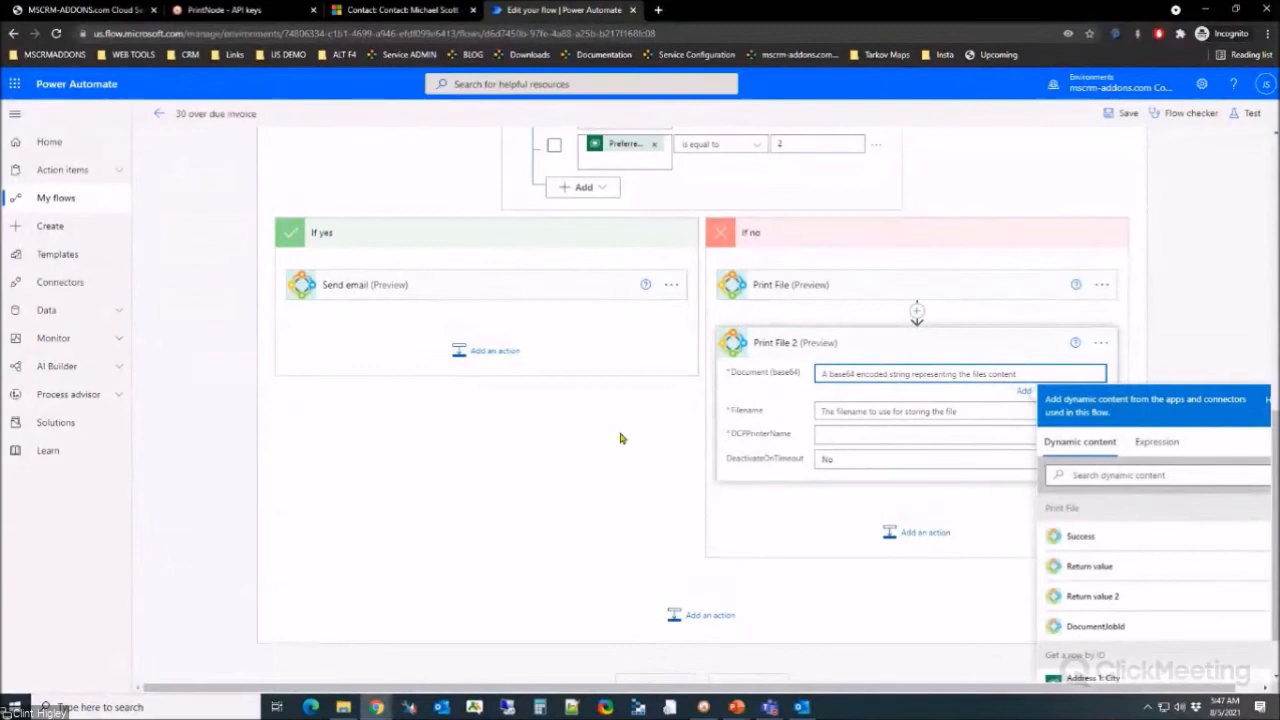
{"action": "scroll", "coordinate": [560, 428], "scroll_direction": "down", "scroll_amount": 2}
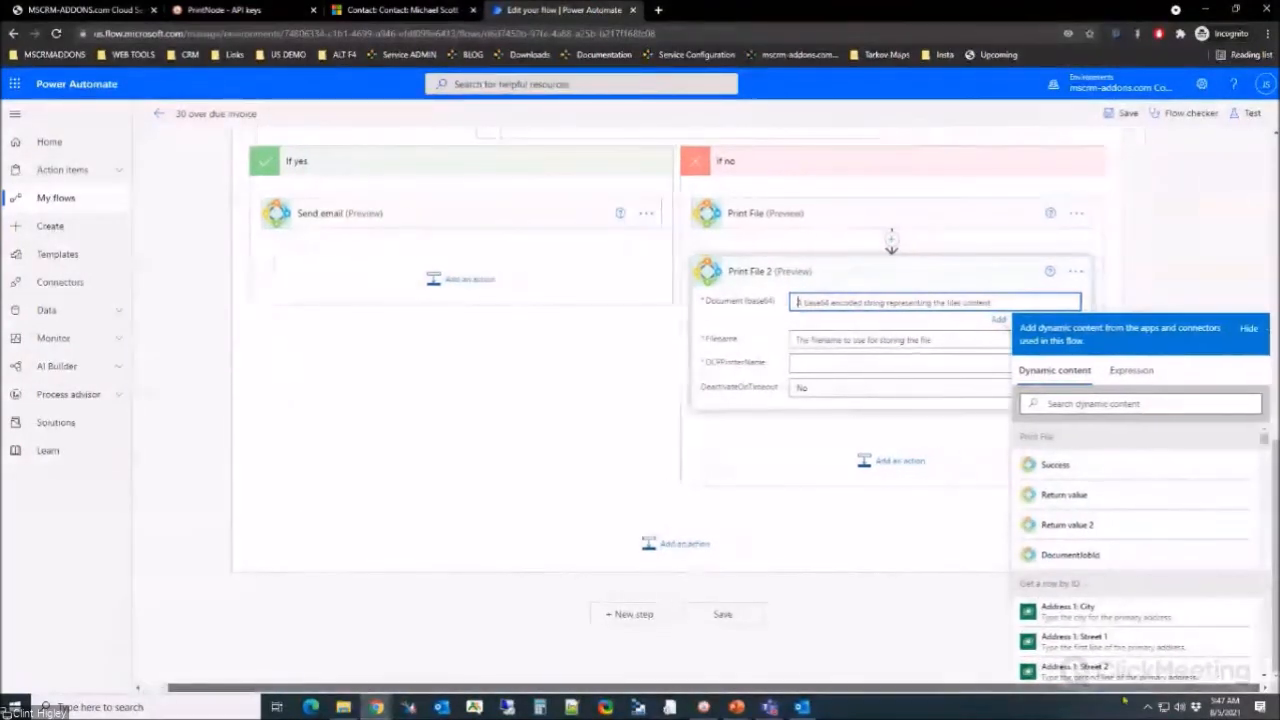
{"action": "left_click", "coordinate": [1092, 404]}
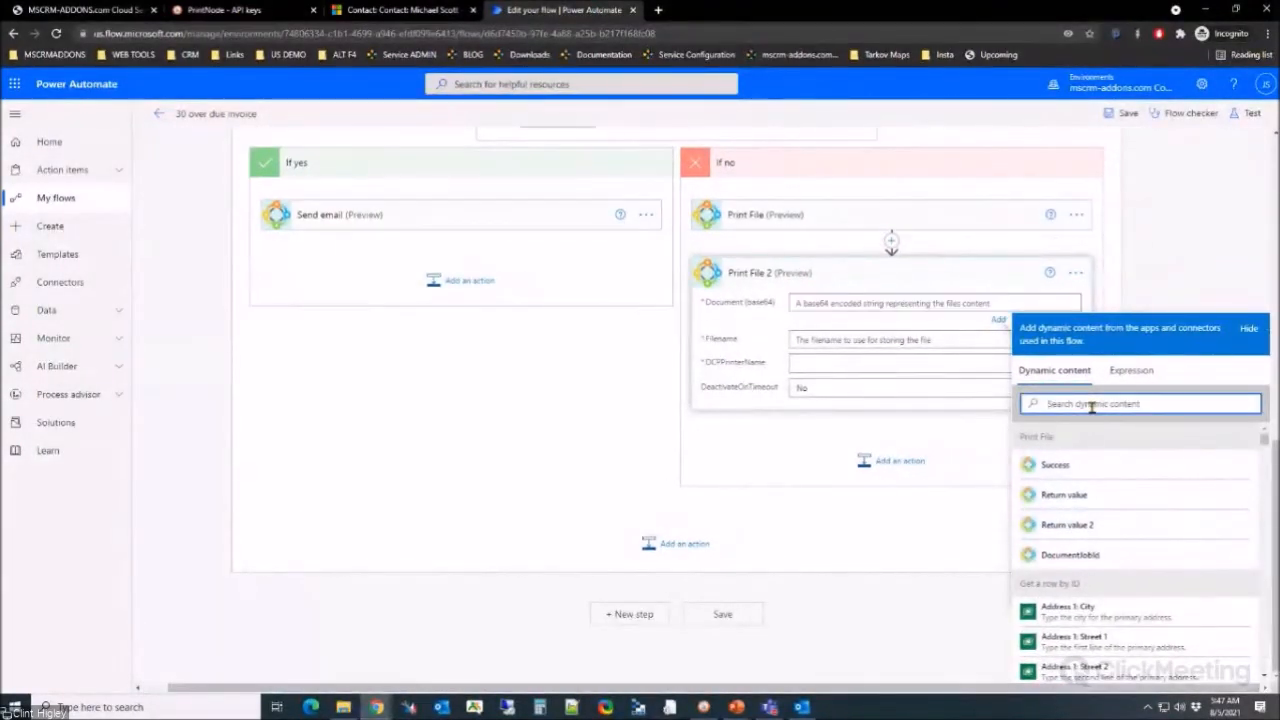
{"action": "type", "text": "doc"}
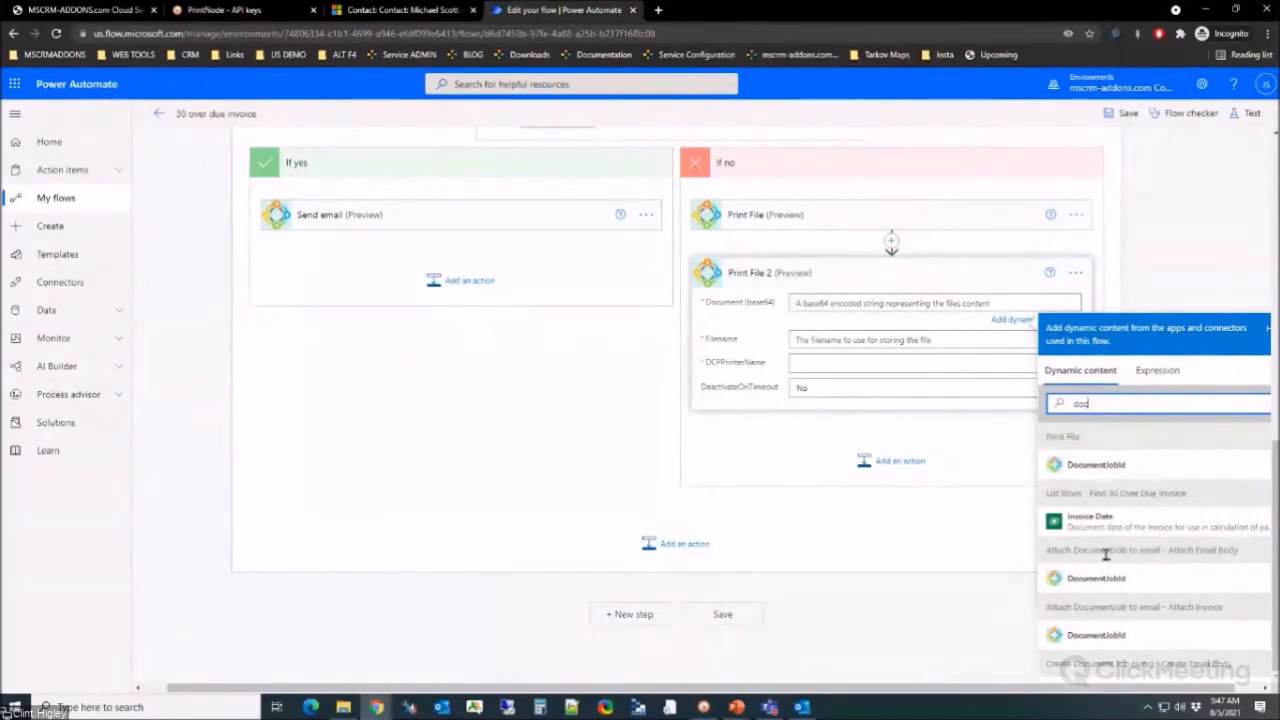
{"action": "scroll", "coordinate": [1105, 553], "scroll_direction": "down", "scroll_amount": 2}
{"action": "scroll", "coordinate": [1206, 568], "scroll_direction": "down", "scroll_amount": 1}
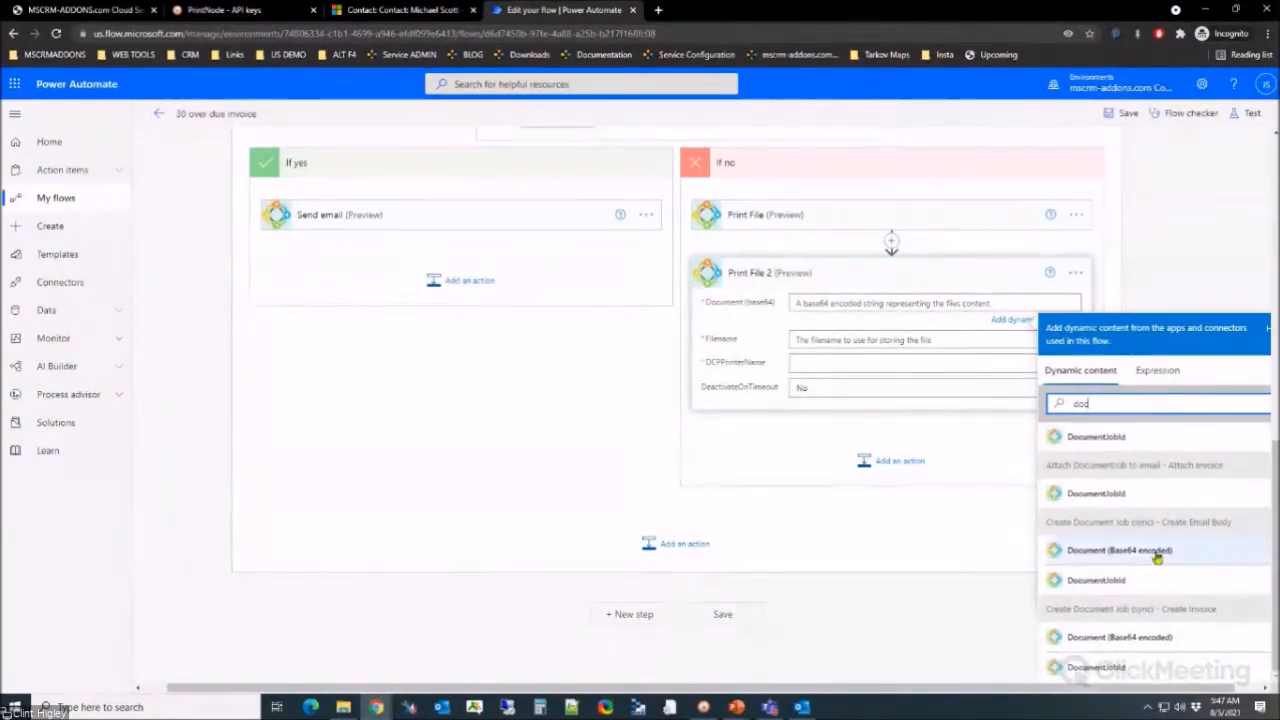
{"action": "left_click", "coordinate": [1093, 557]}
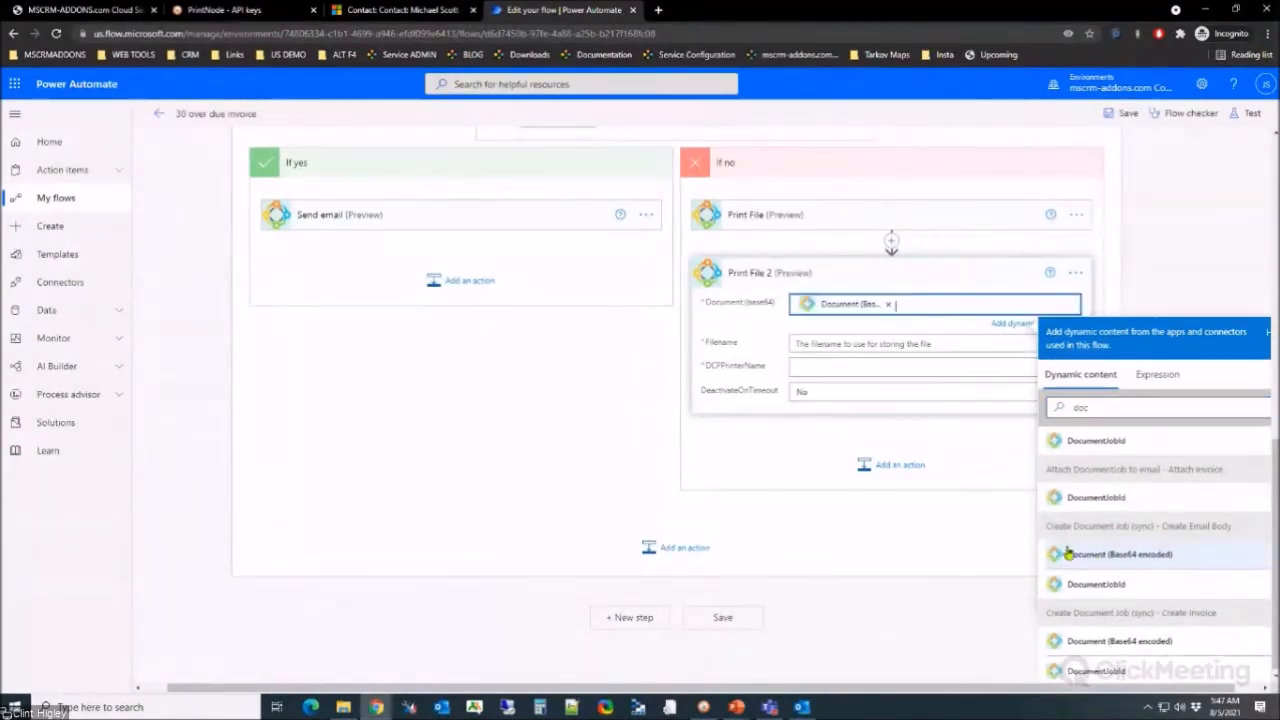
Step: Fill the Filename field of Print File 2 with the File name content from the Create Email Body job
{"action": "left_click", "coordinate": [858, 344]}
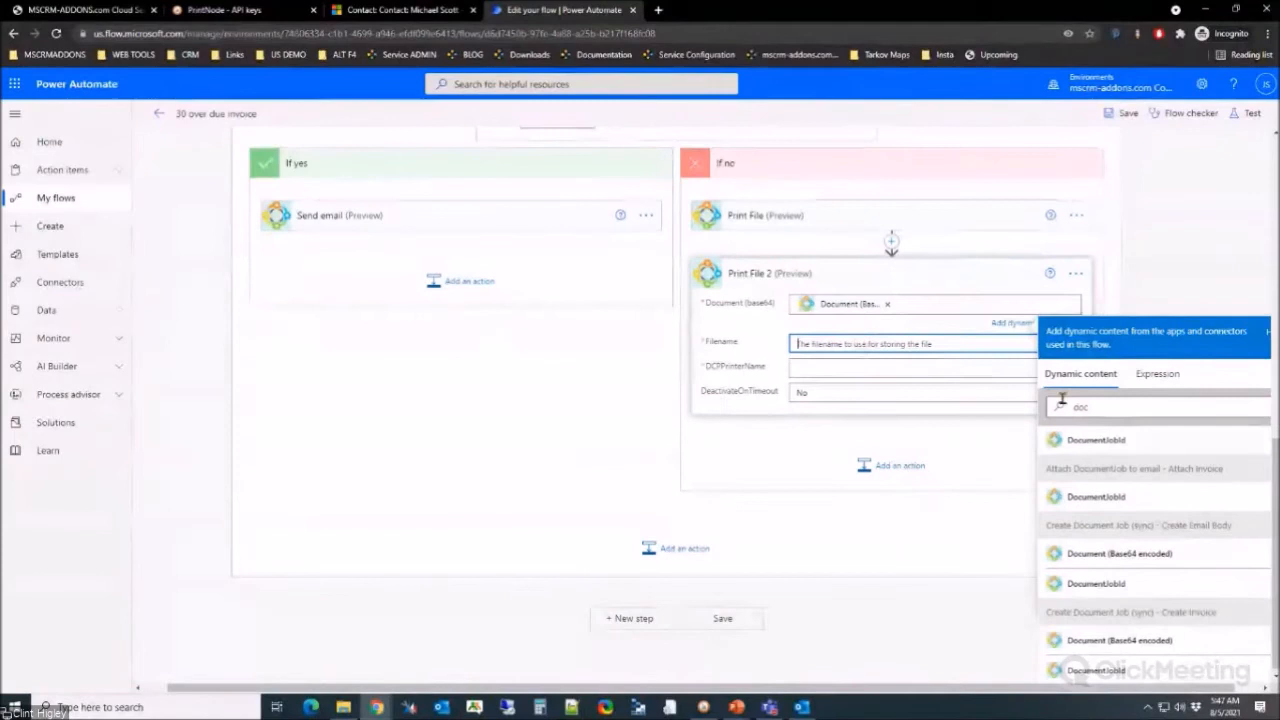
{"action": "left_click", "coordinate": [1127, 446]}
{"action": "type", "text": "na"}
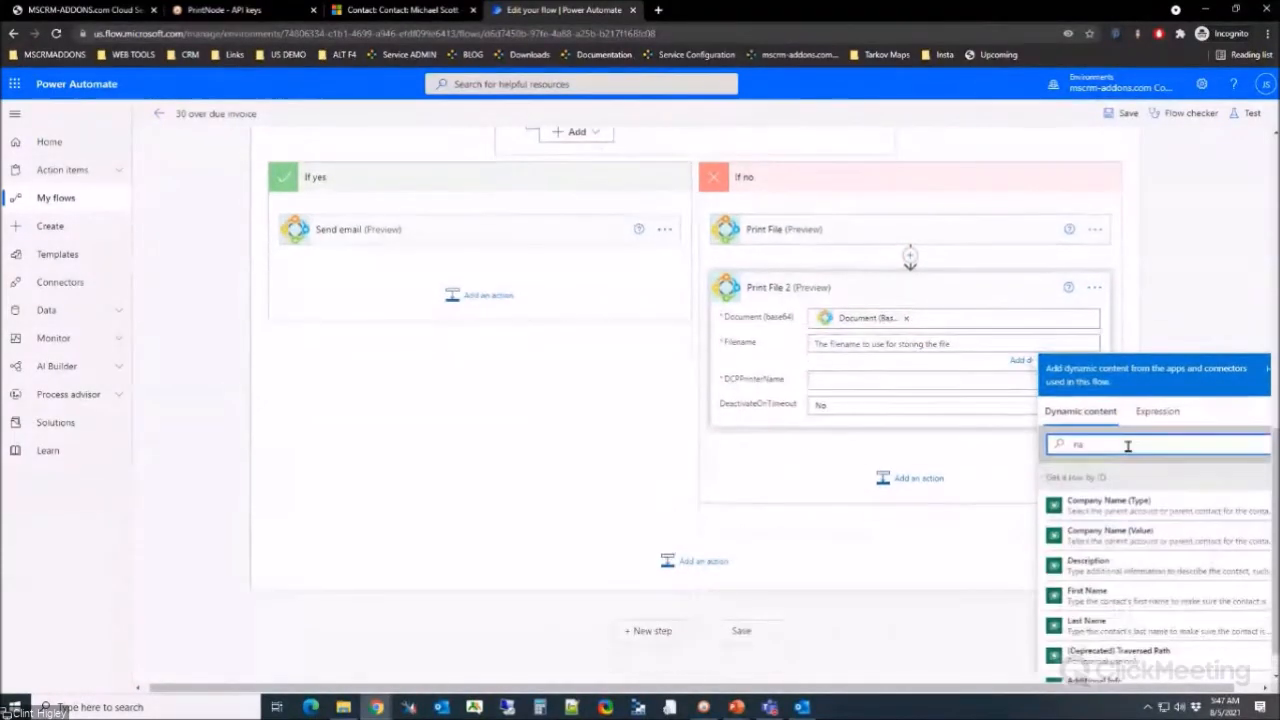
{"action": "key", "text": "BackSpace"}
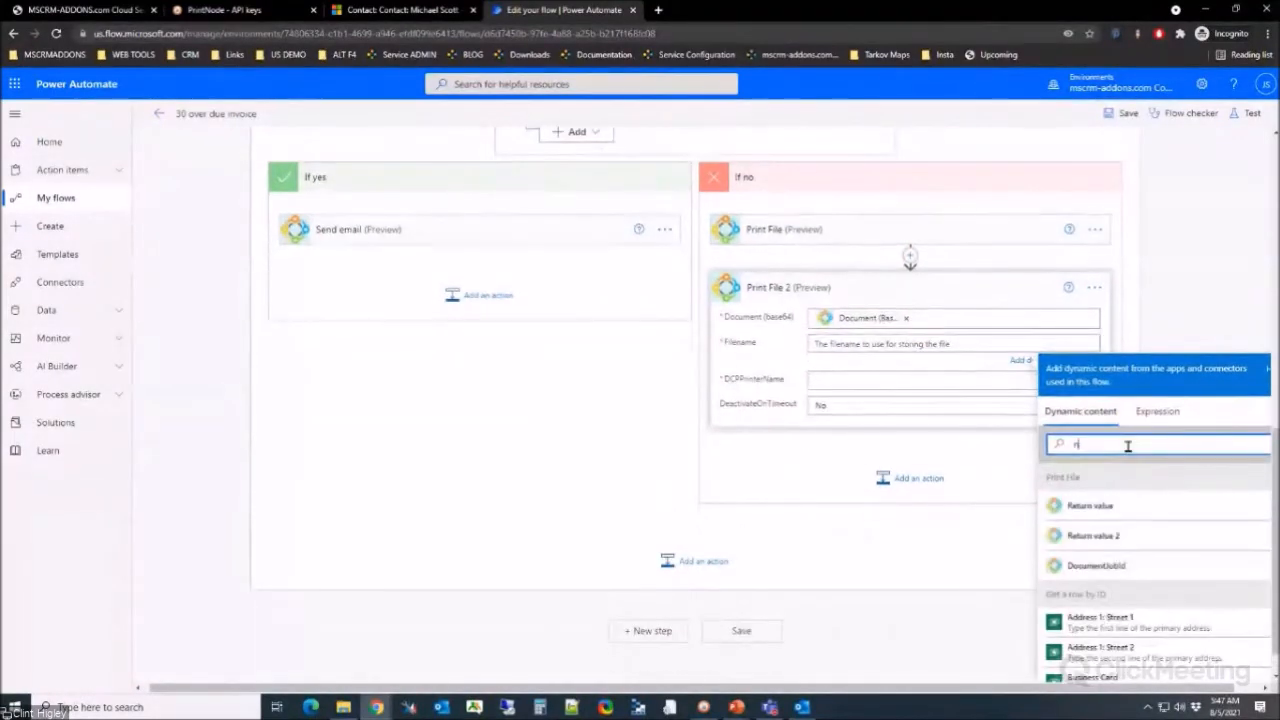
{"action": "type", "text": "ame"}
{"action": "scroll", "coordinate": [1137, 517], "scroll_direction": "down", "scroll_amount": 5}
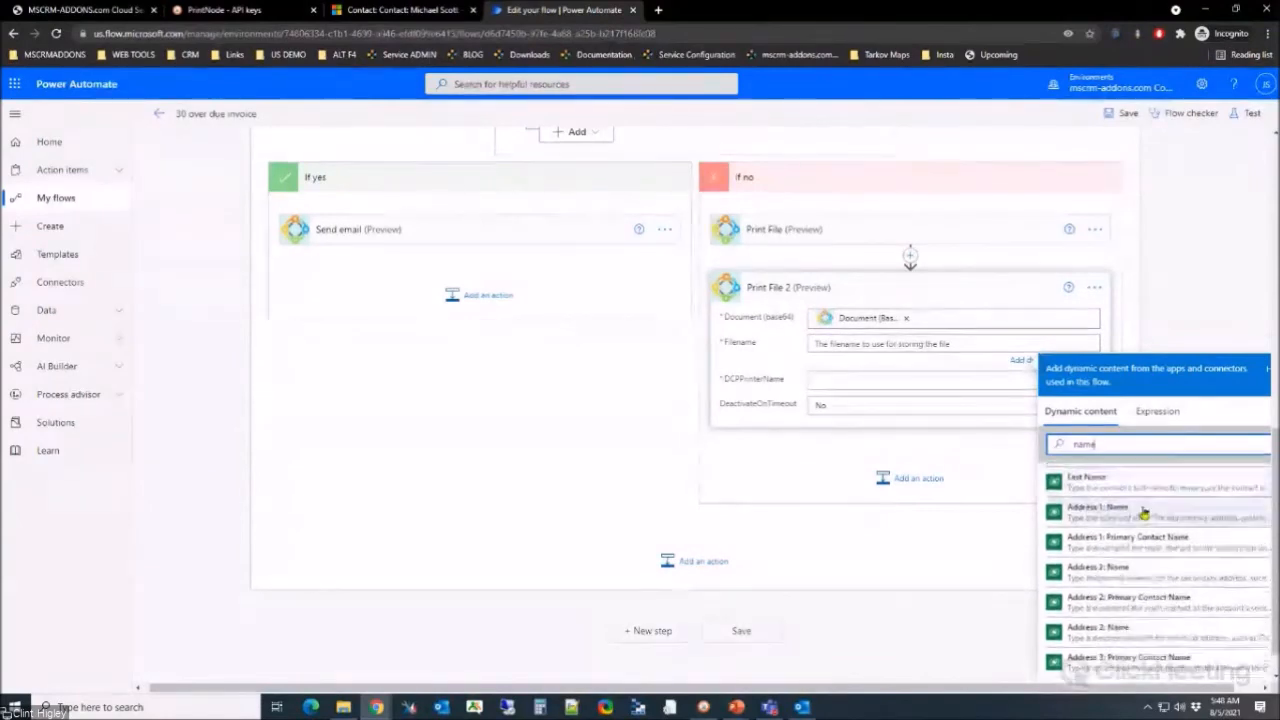
{"action": "left_click_drag", "start_coordinate": [1203, 688], "coordinate": [1230, 688]}
{"action": "left_click_drag", "start_coordinate": [1276, 584], "coordinate": [1277, 602]}
{"action": "scroll", "coordinate": [1147, 568], "scroll_direction": "down", "scroll_amount": 4}
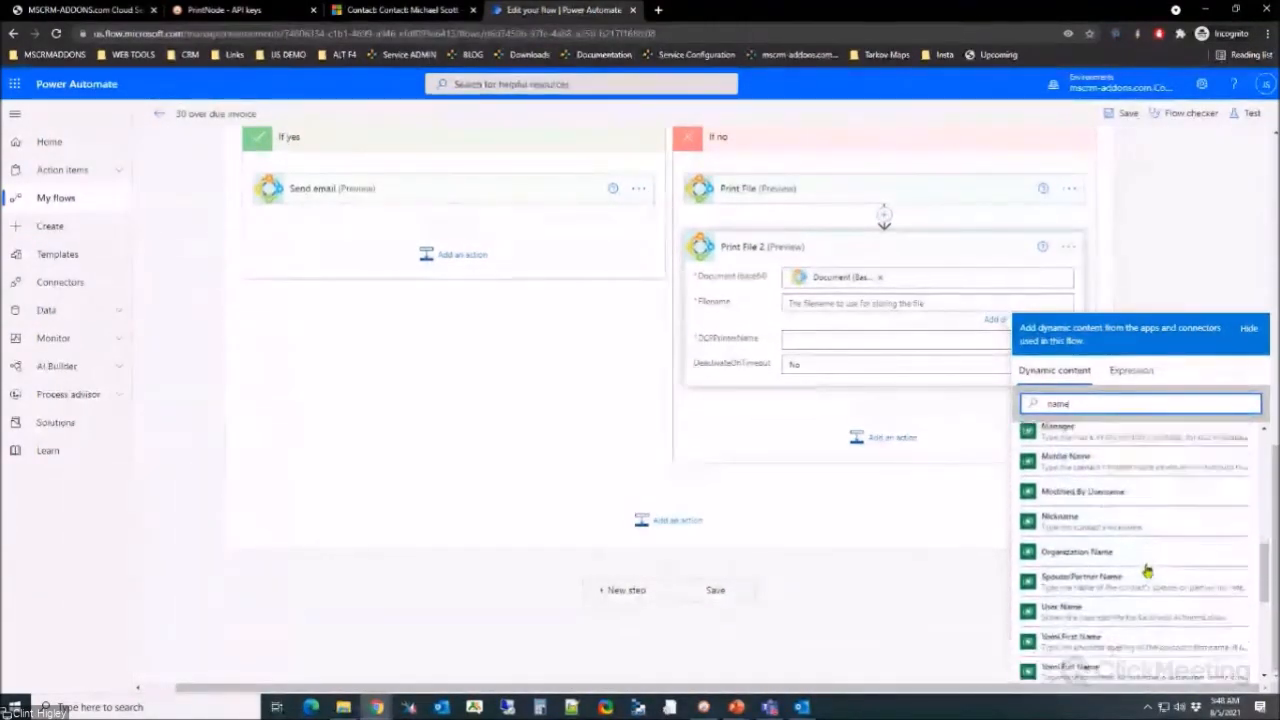
{"action": "scroll", "coordinate": [1143, 568], "scroll_direction": "down", "scroll_amount": 2}
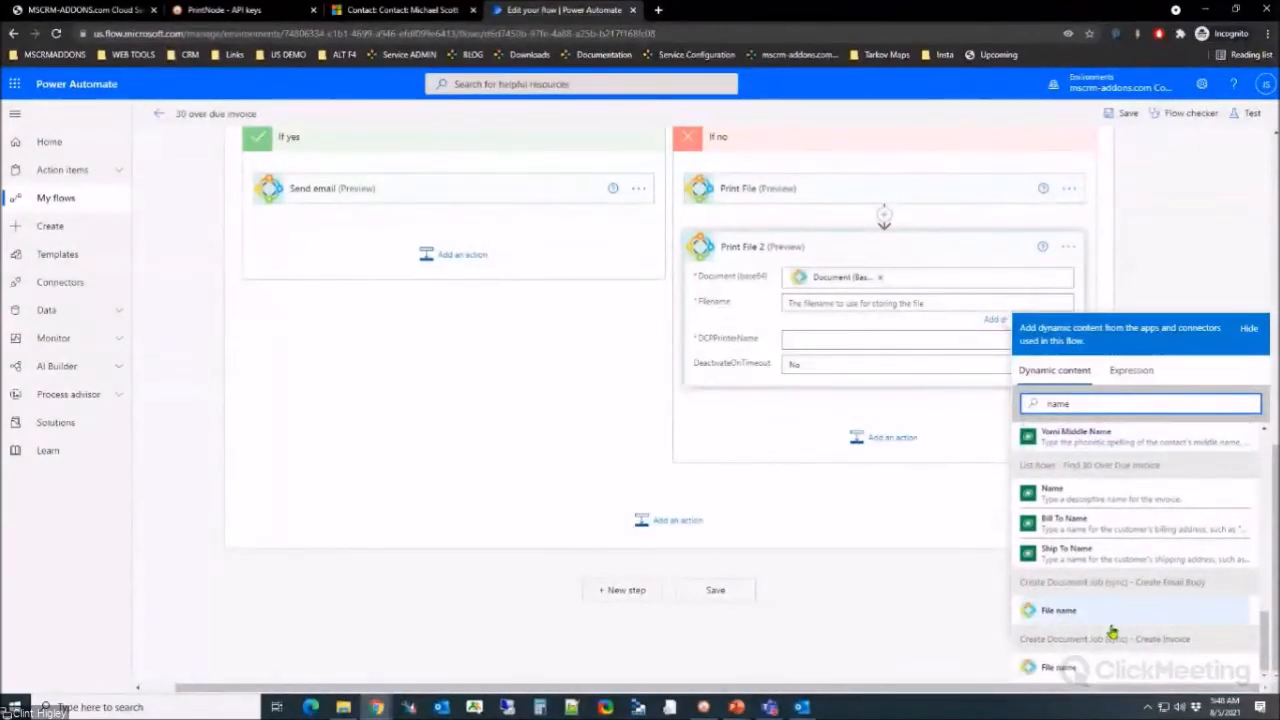
{"action": "left_click", "coordinate": [1075, 612]}
{"action": "left_click", "coordinate": [1075, 612]}
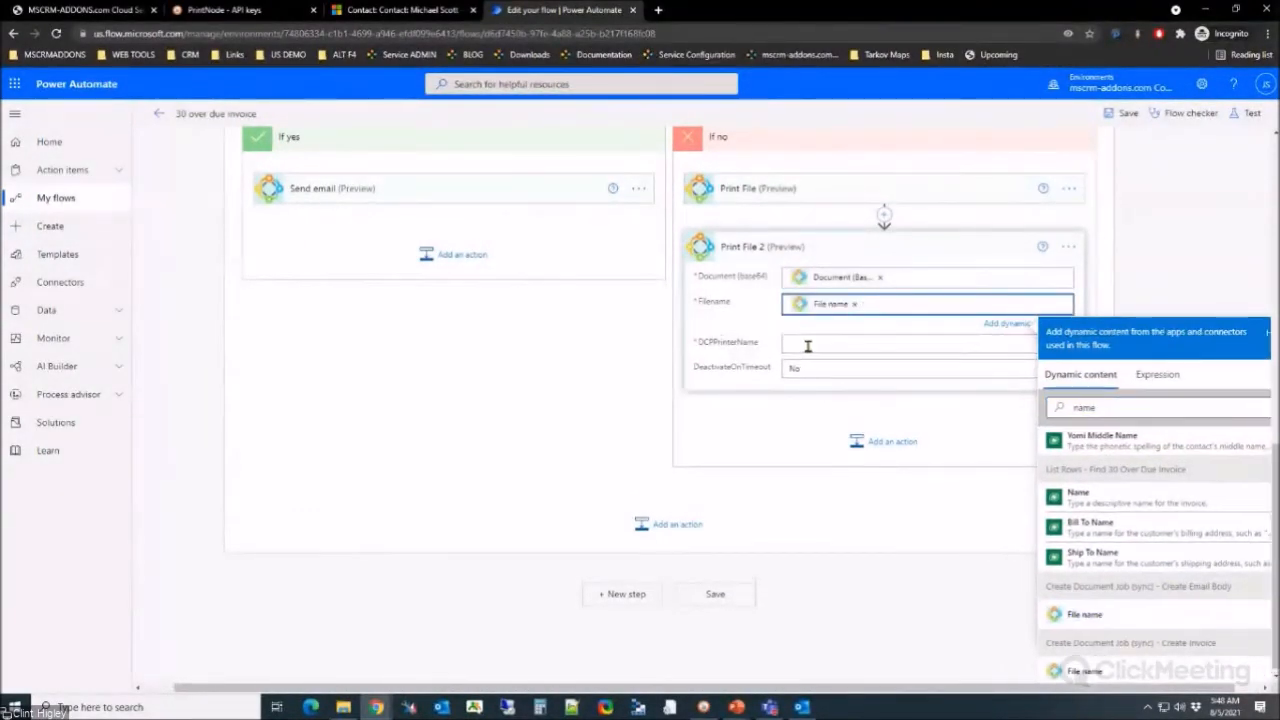
Step: Choose Printer_PrintNode as the DCPPrinterName of Print File 2 and save the flow
{"action": "left_click", "coordinate": [808, 345]}
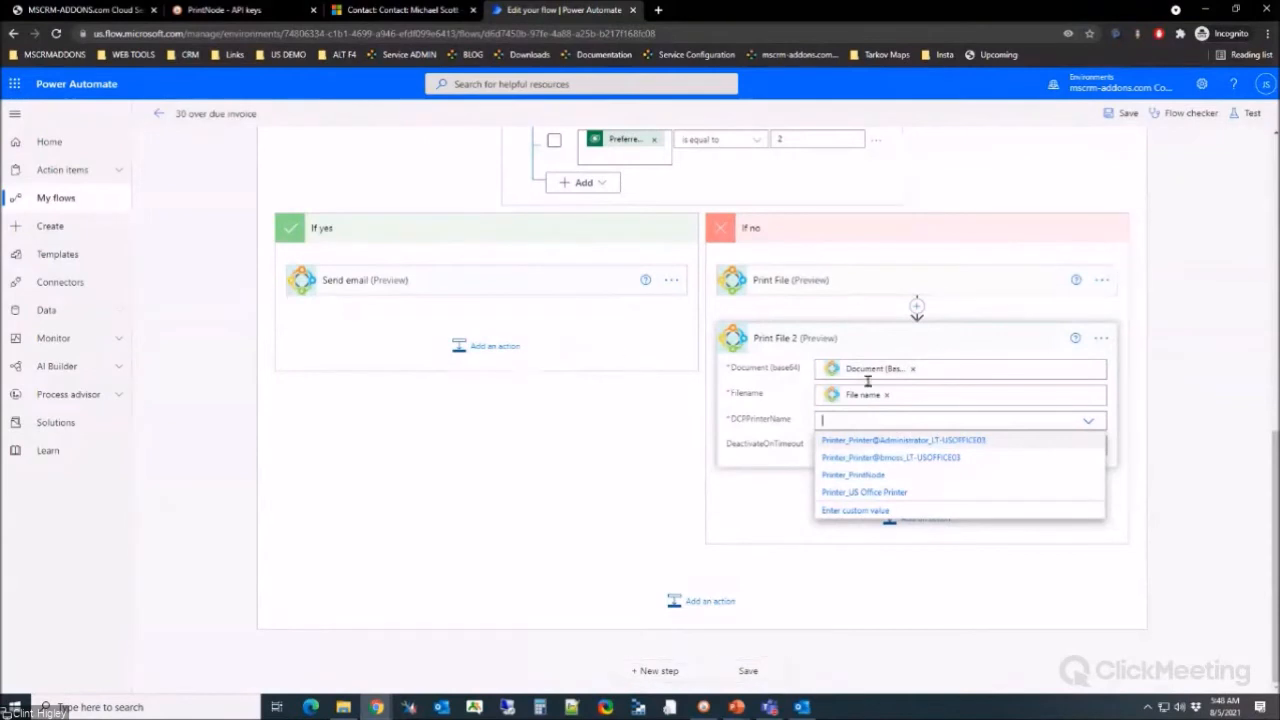
{"action": "left_click", "coordinate": [833, 478]}
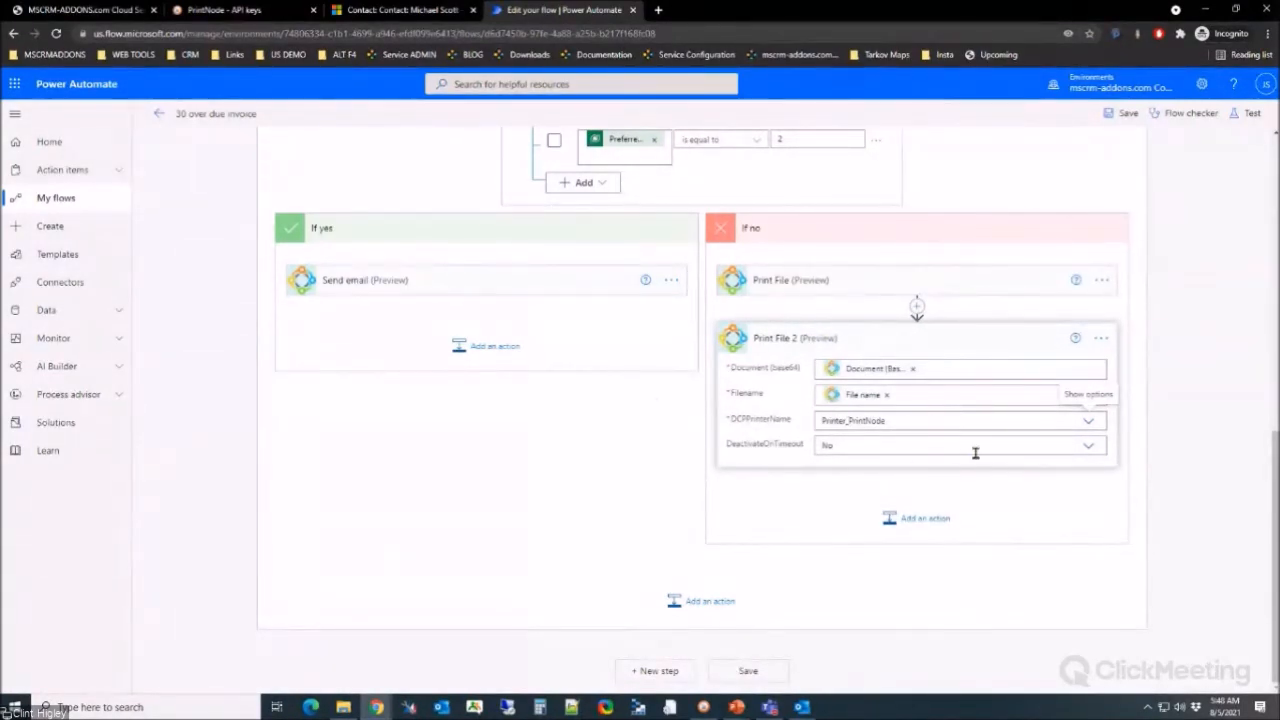
{"action": "left_click", "coordinate": [1125, 115]}
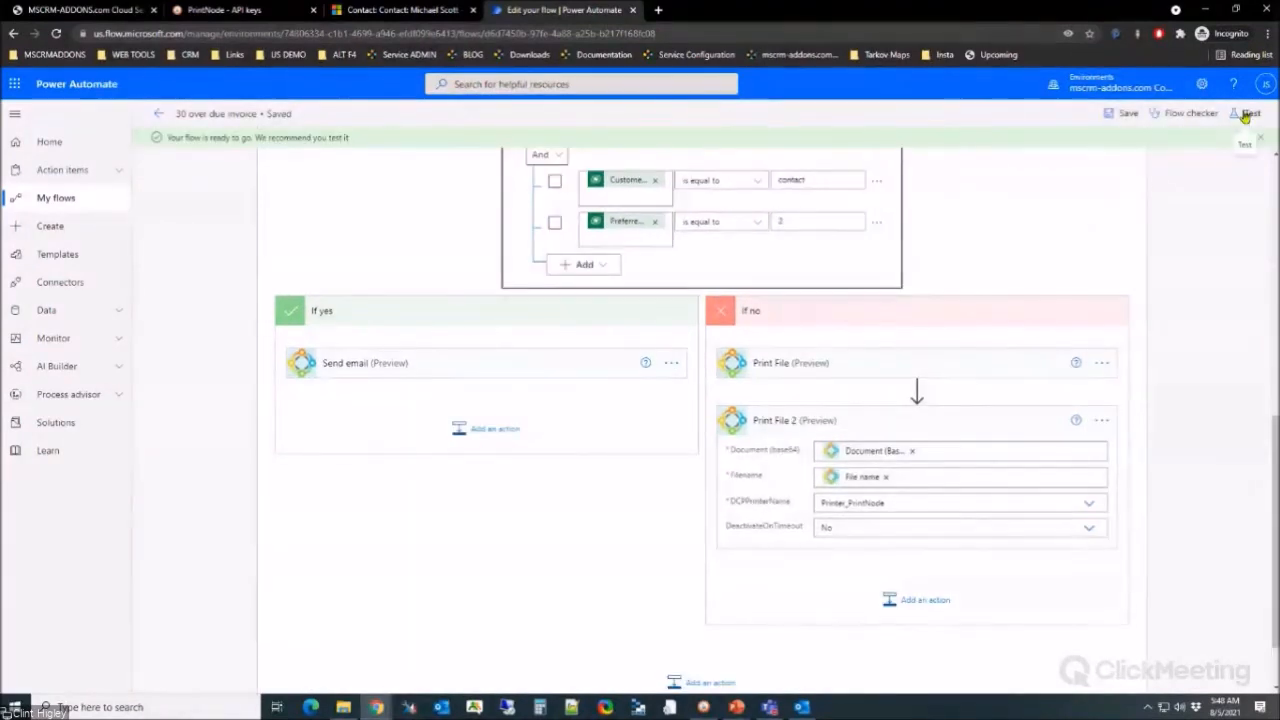
Step: Start a manual test run of the 30 over due invoice flow
{"action": "left_click", "coordinate": [1250, 113]}
{"action": "left_click", "coordinate": [1072, 145]}
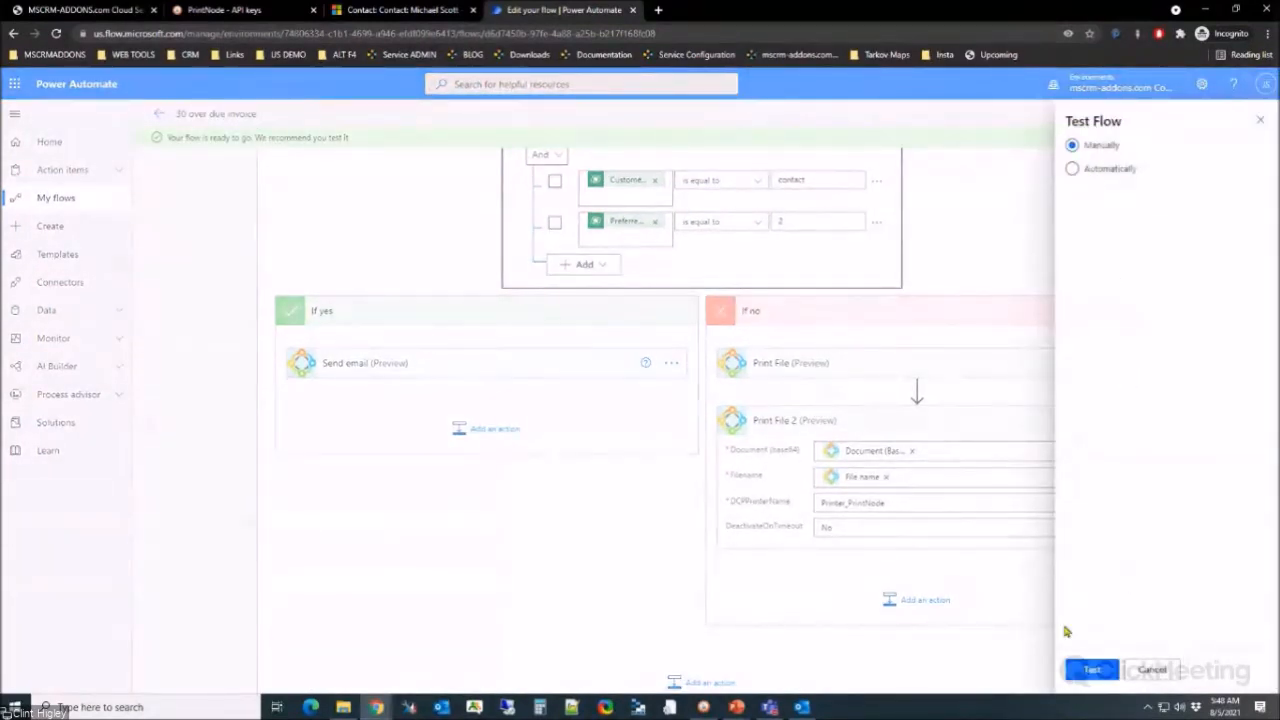
{"action": "left_click", "coordinate": [1092, 670]}
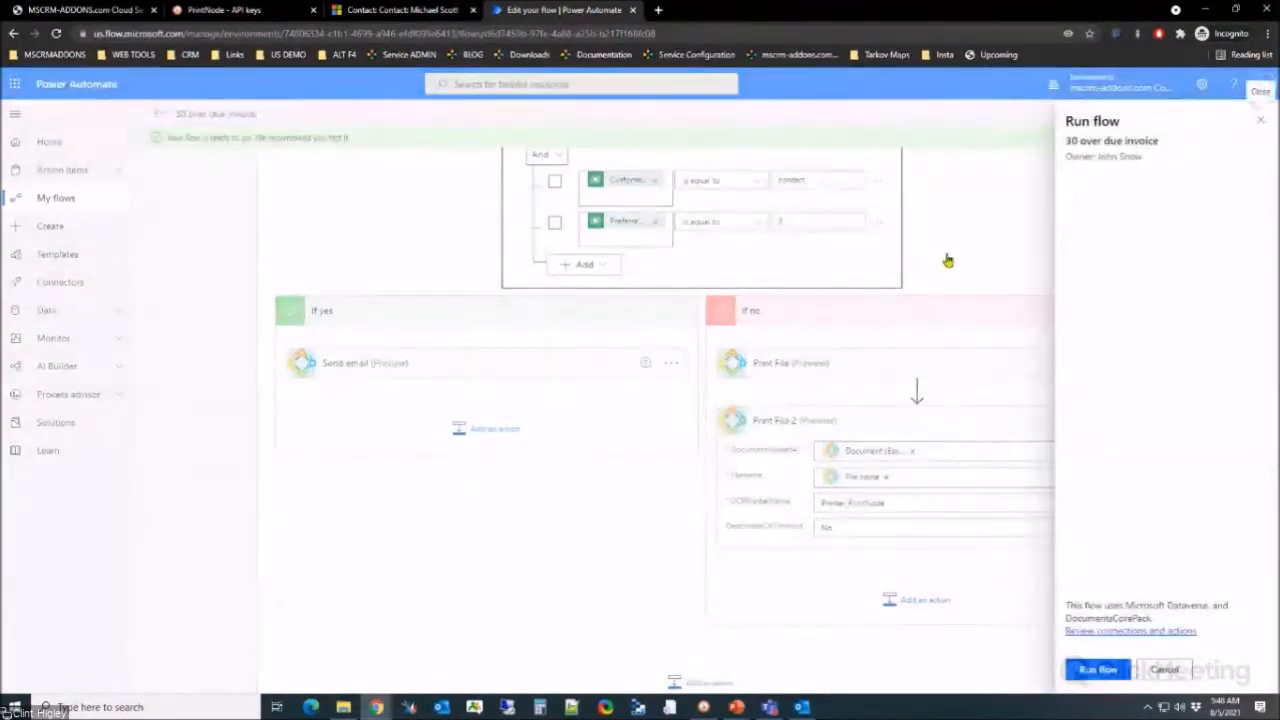
{"action": "left_click", "coordinate": [1092, 670]}
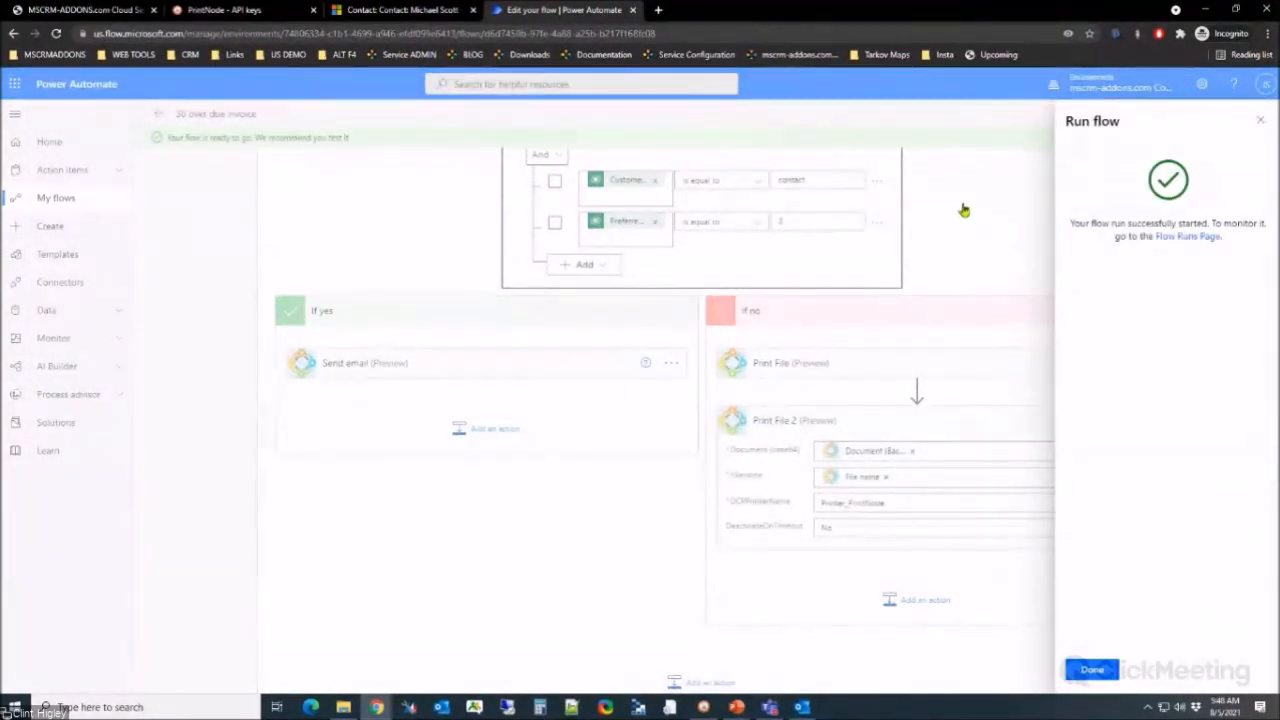
Step: Switch to Dynamics 365 and open the Invoices list, saving the contact while ignoring the duplicate record
{"action": "left_click", "coordinate": [412, 14]}
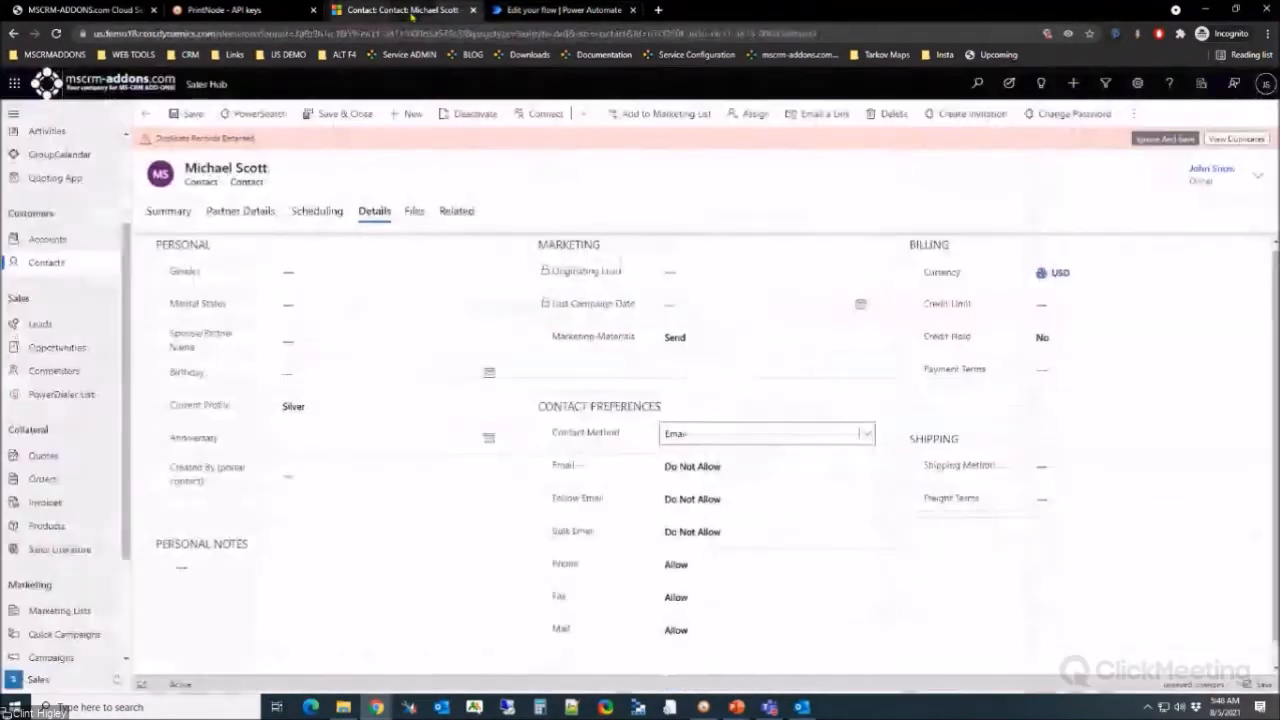
{"action": "left_click", "coordinate": [55, 508]}
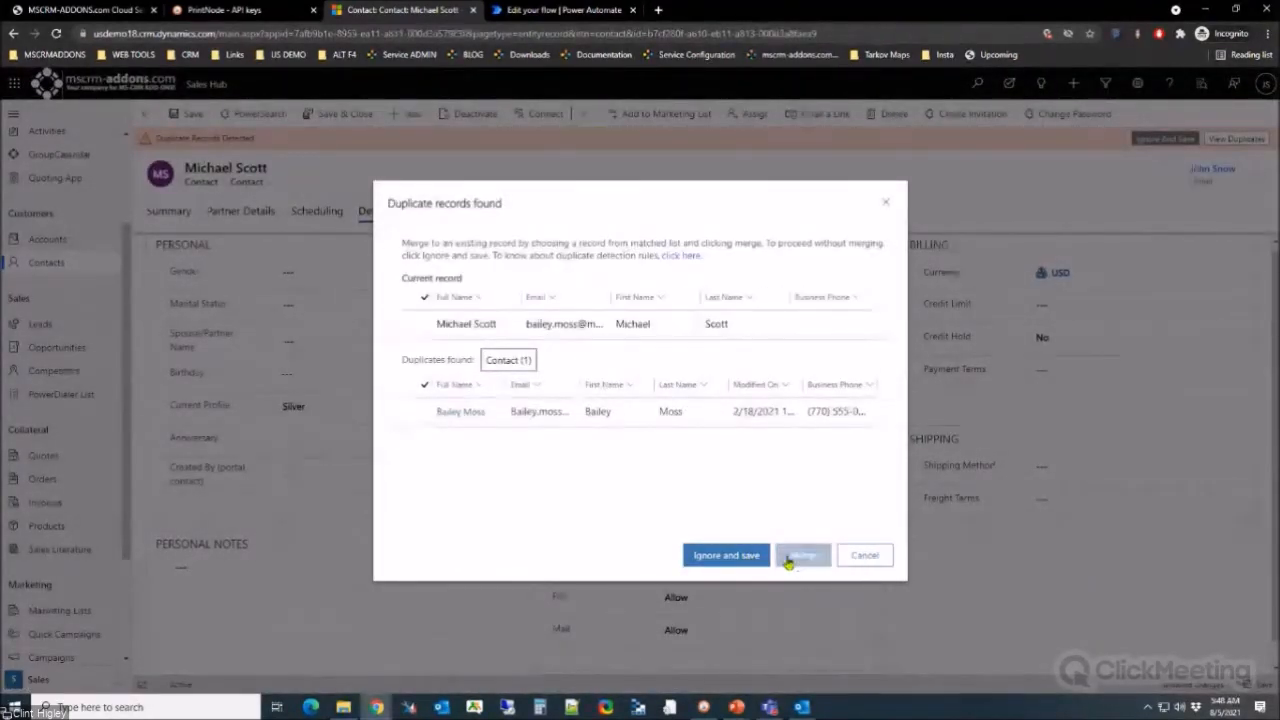
{"action": "left_click", "coordinate": [728, 557]}
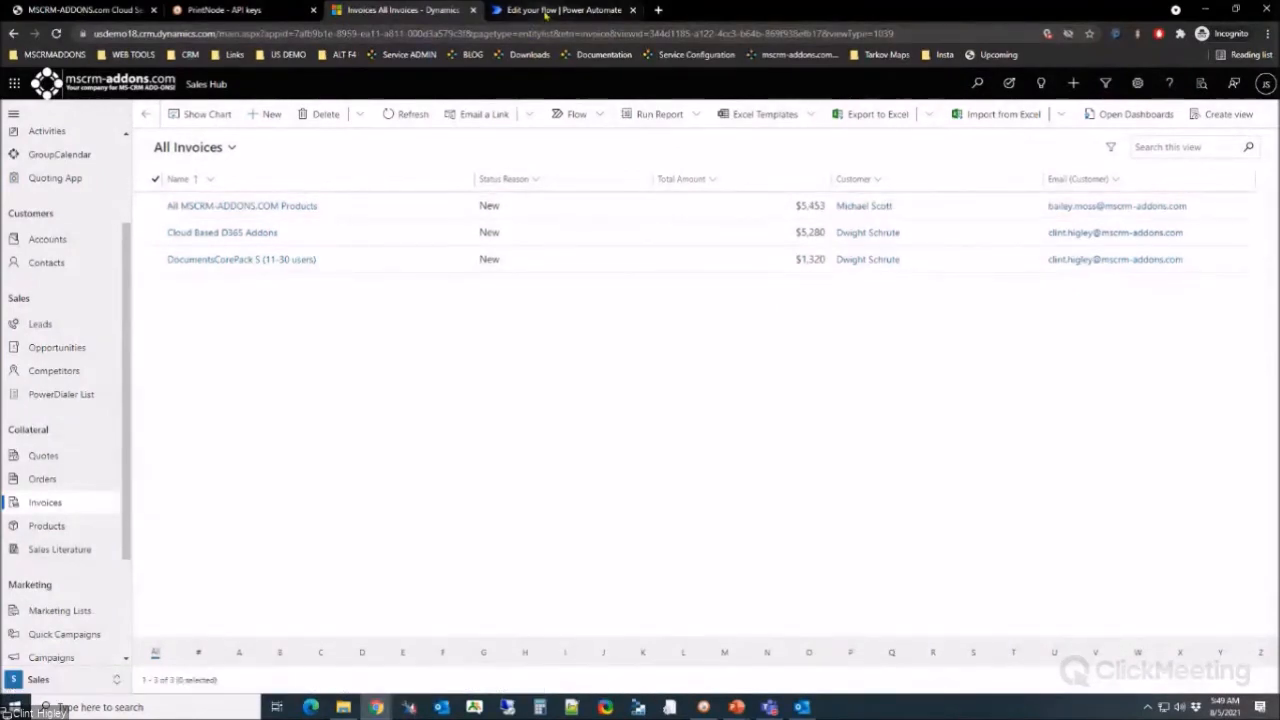
Step: Return to Power Automate, open the newest run from the flow's run history, and inspect all three Apply to each iterations
{"action": "left_click", "coordinate": [545, 9]}
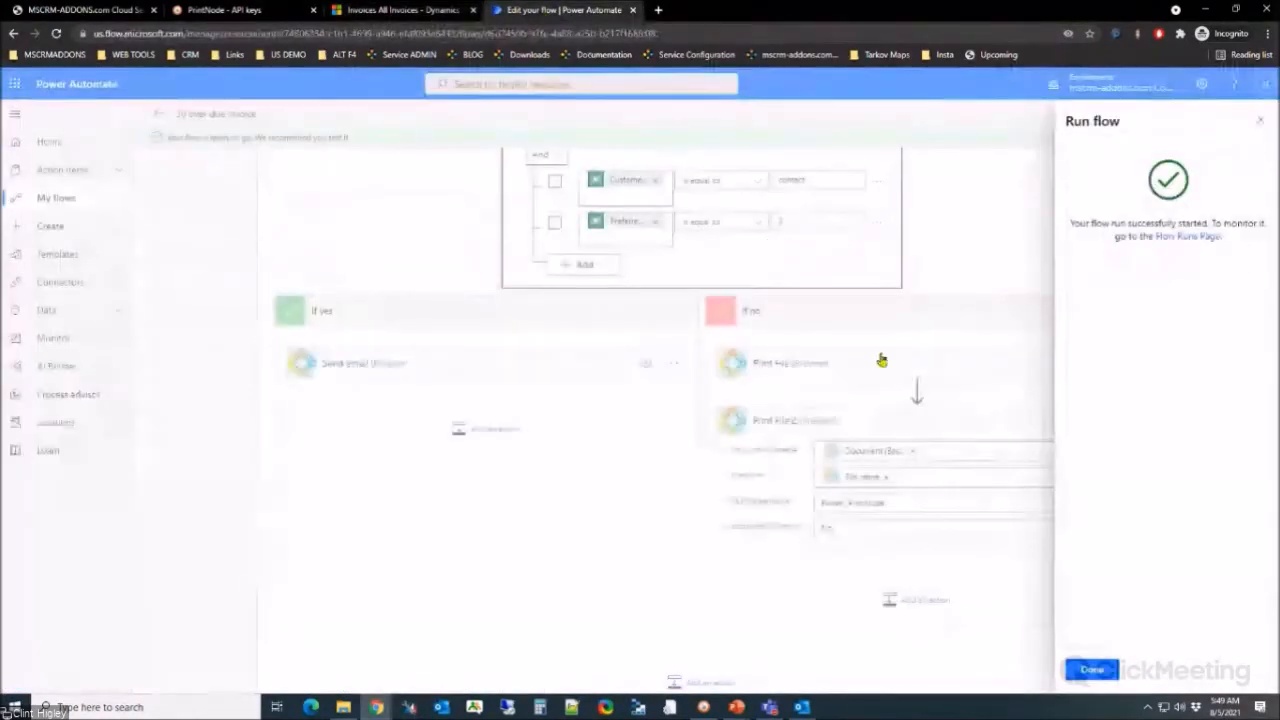
{"action": "left_click", "coordinate": [1198, 240]}
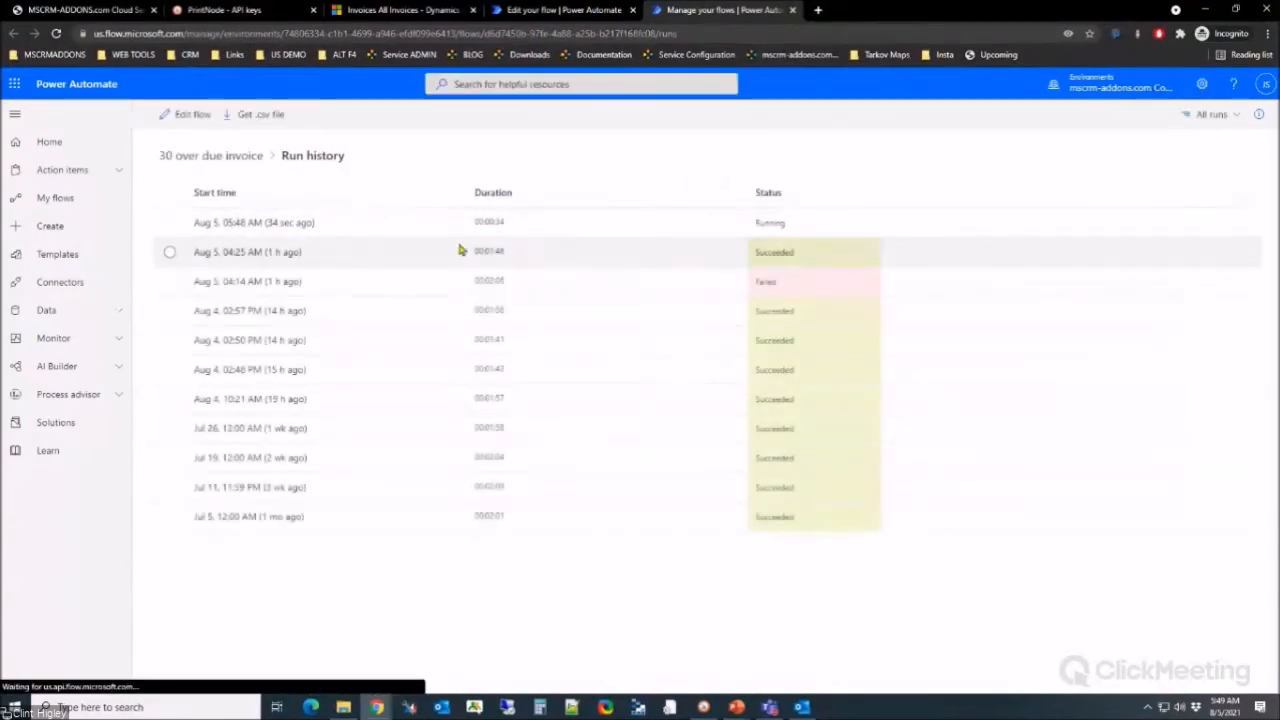
{"action": "left_click", "coordinate": [250, 226]}
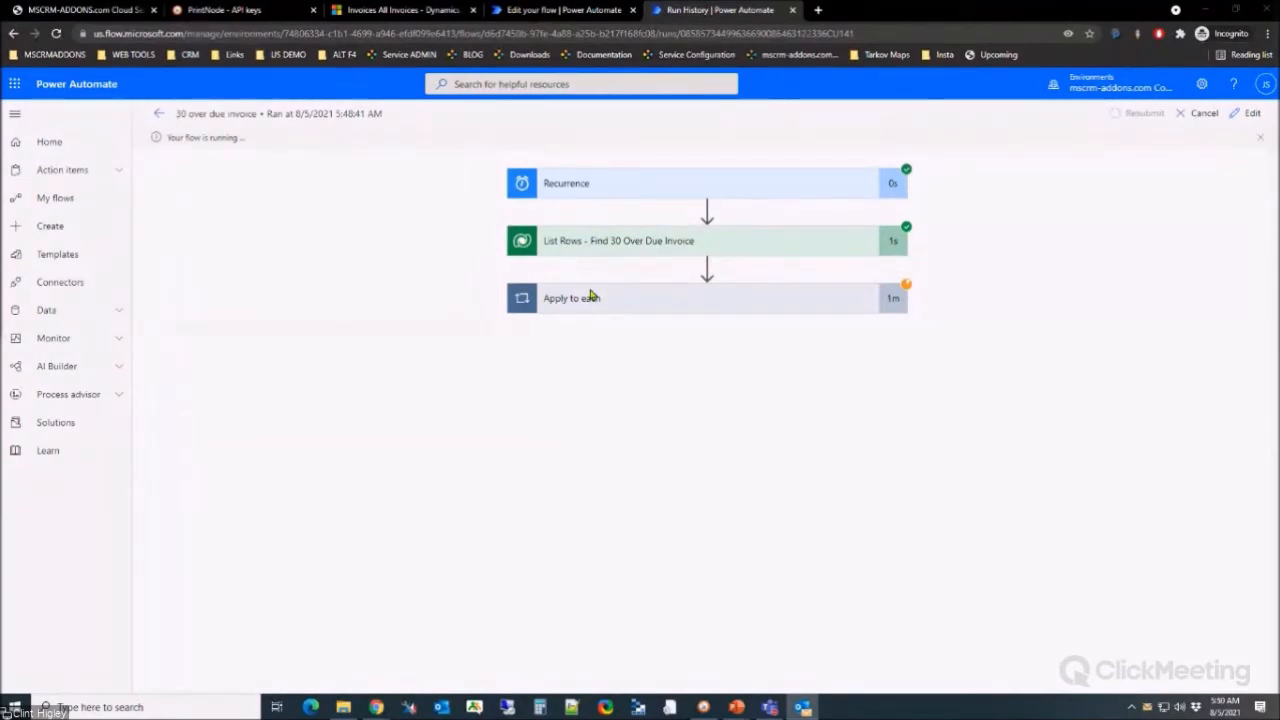
{"action": "left_click", "coordinate": [621, 299]}
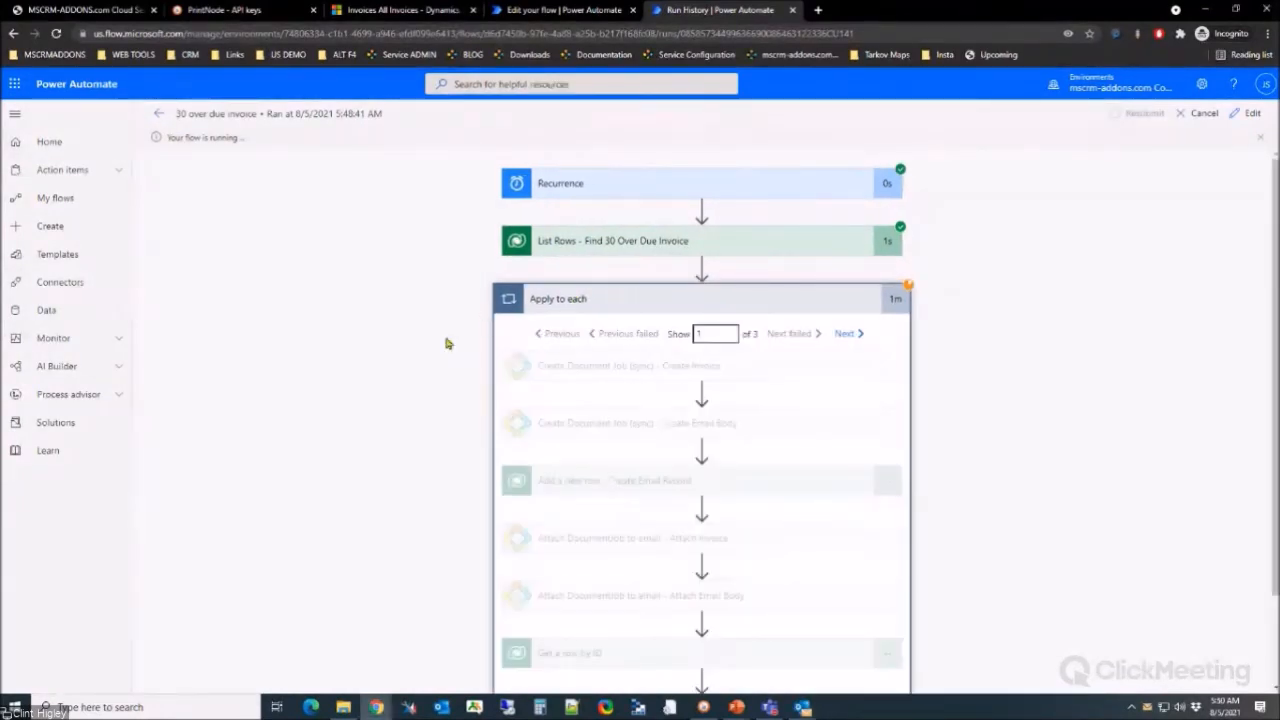
{"action": "left_click", "coordinate": [850, 337]}
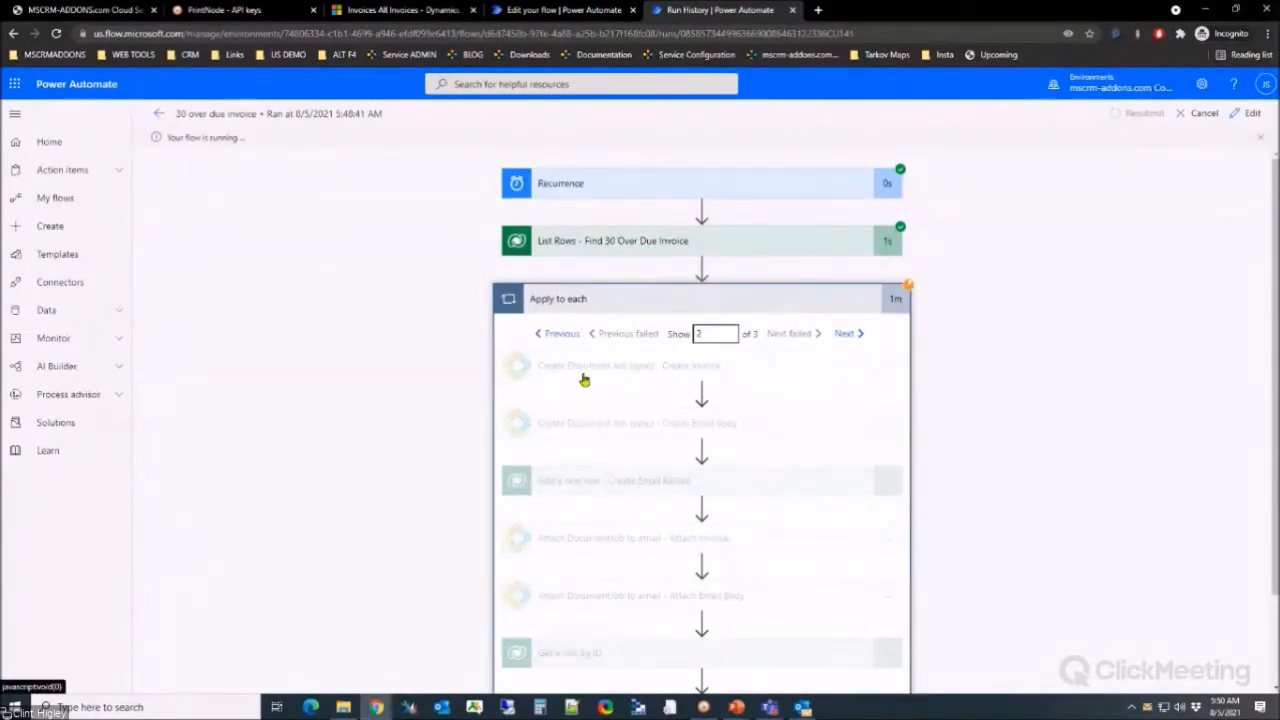
{"action": "left_click", "coordinate": [846, 337]}
{"action": "scroll", "coordinate": [525, 380], "scroll_direction": "down", "scroll_amount": 1}
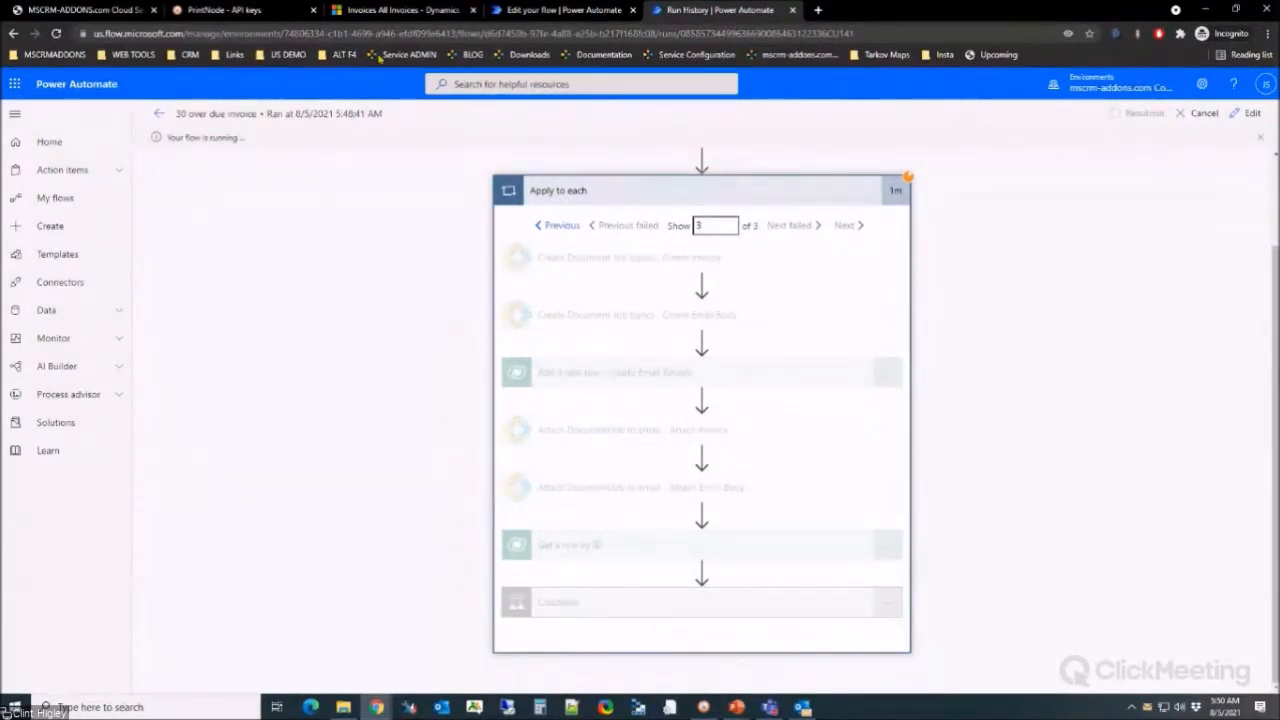
Step: Switch to PrintNode and reload the Print Something page to check its print history for new jobs
{"action": "left_click", "coordinate": [245, 9]}
{"action": "left_click", "coordinate": [70, 124]}
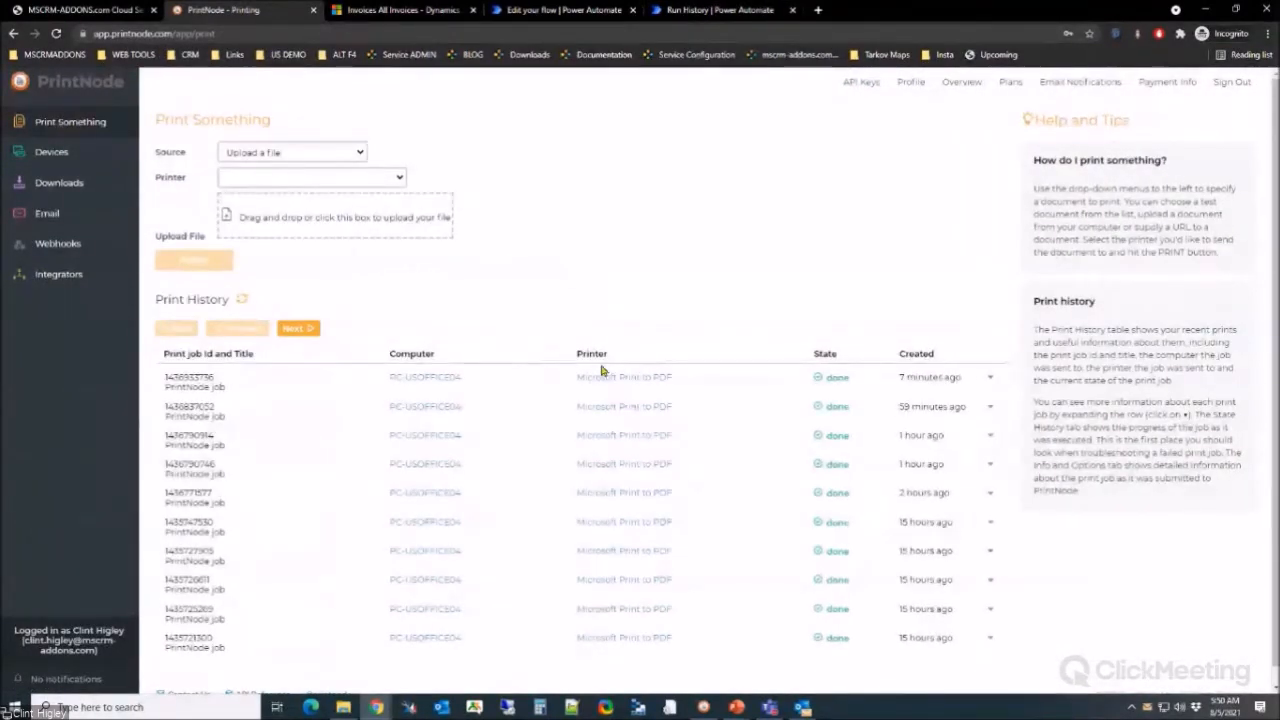
{"action": "left_click", "coordinate": [56, 34]}
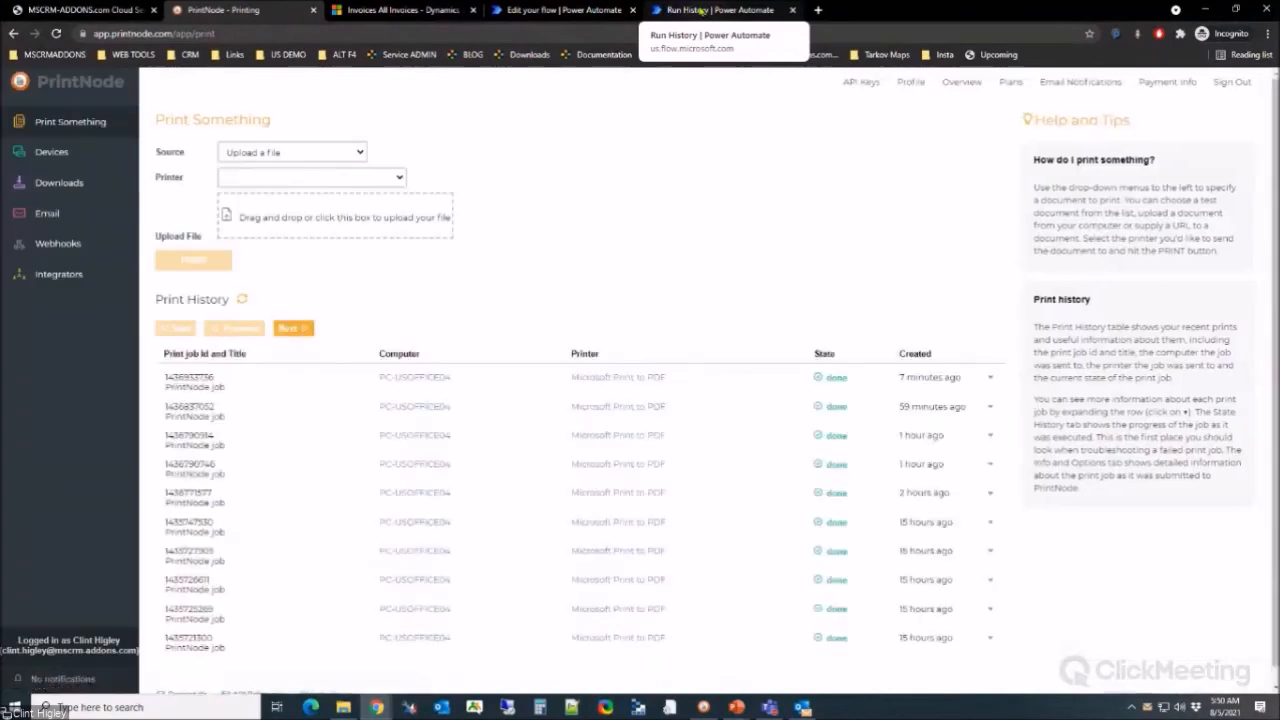
Step: Return to the flow run in Power Automate and inspect the Condition and Send email details of the third Apply to each iteration
{"action": "left_click", "coordinate": [700, 10]}
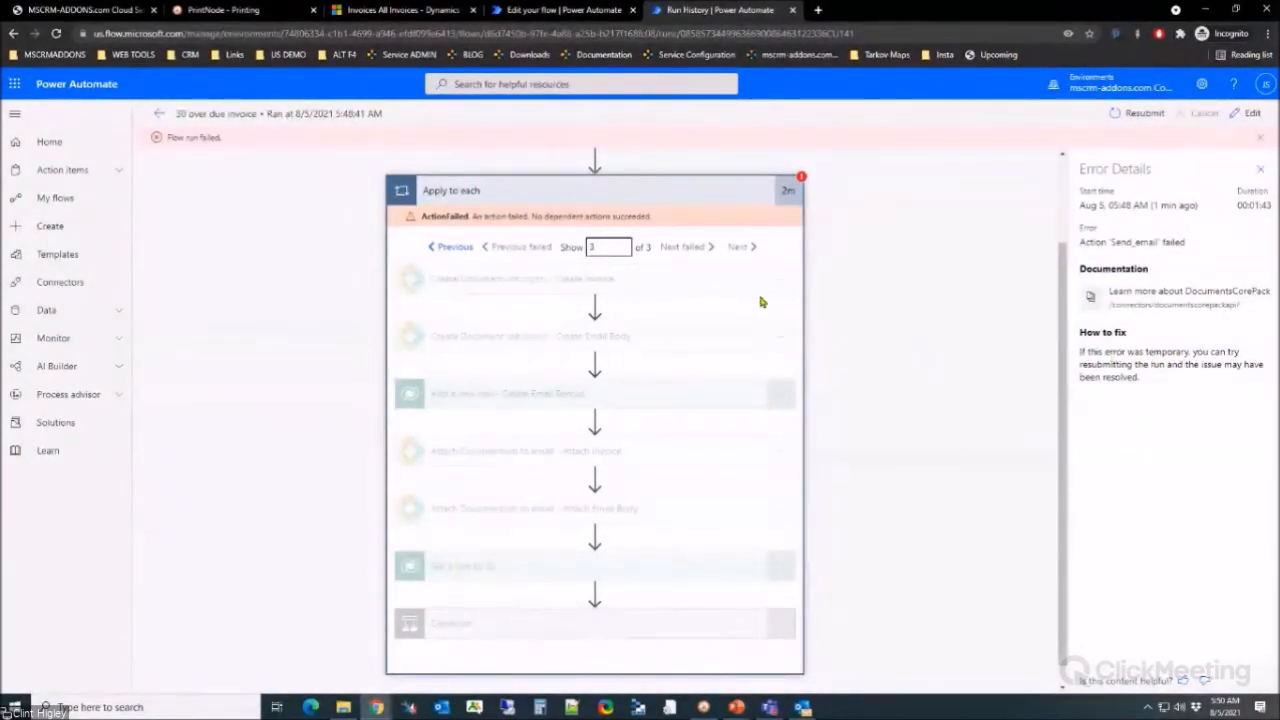
{"action": "left_click", "coordinate": [453, 248]}
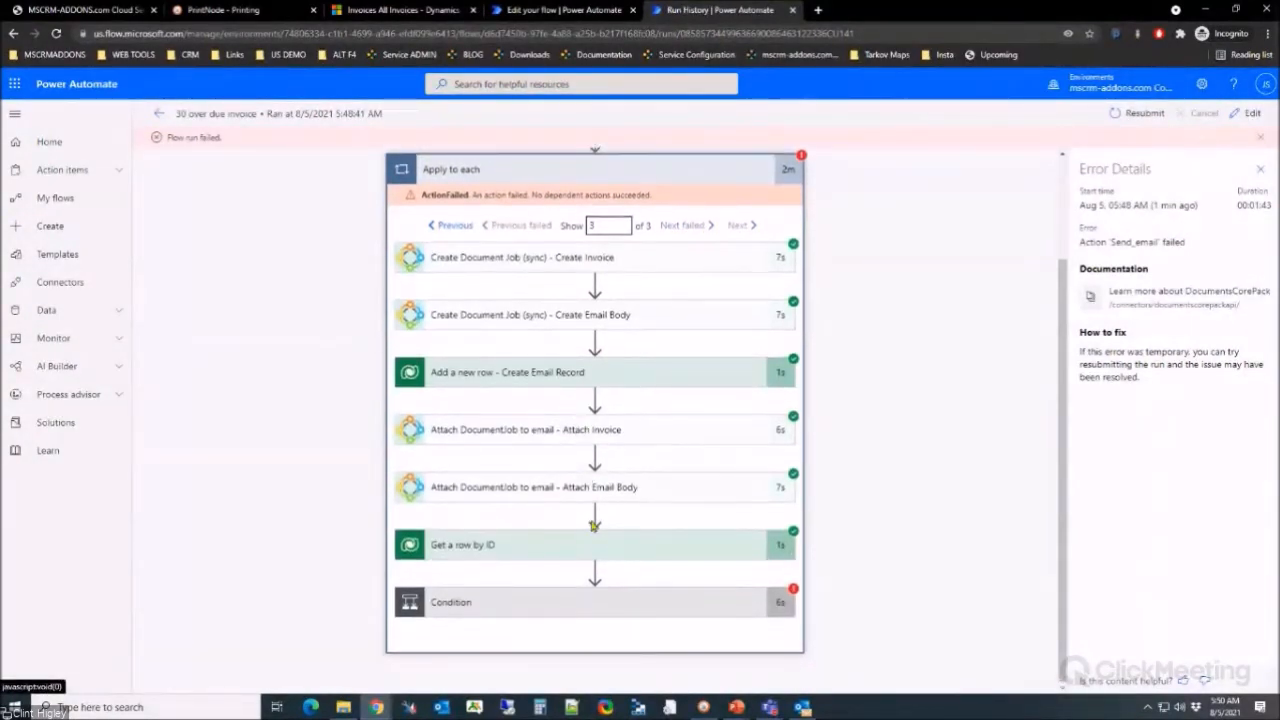
{"action": "left_click", "coordinate": [554, 606]}
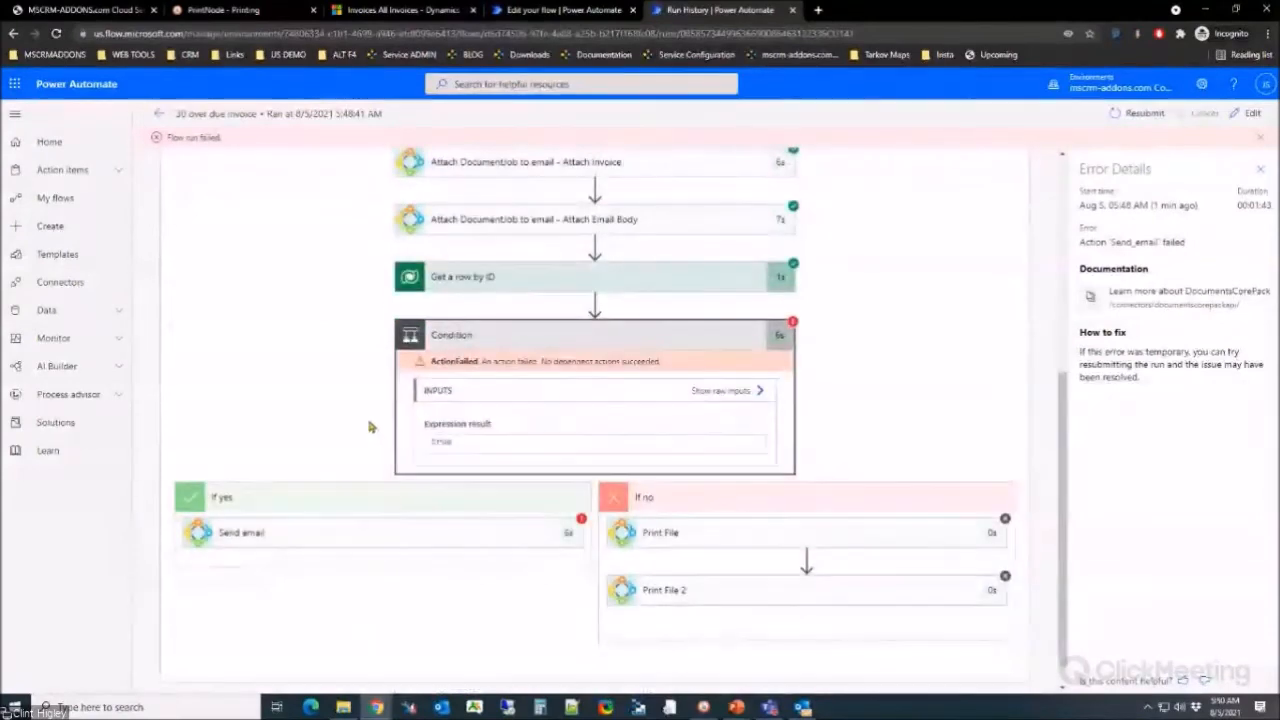
{"action": "left_click", "coordinate": [409, 531]}
{"action": "scroll", "coordinate": [300, 415], "scroll_direction": "down", "scroll_amount": 3}
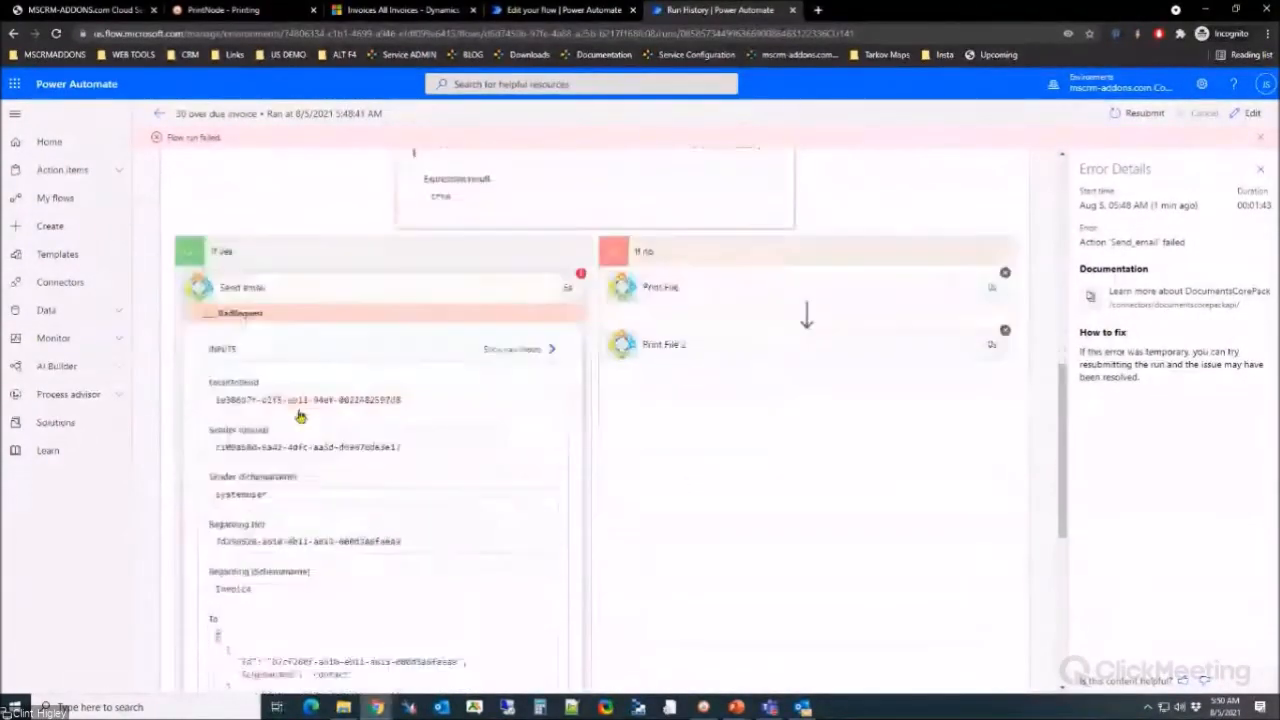
{"action": "scroll", "coordinate": [293, 415], "scroll_direction": "down", "scroll_amount": 2}
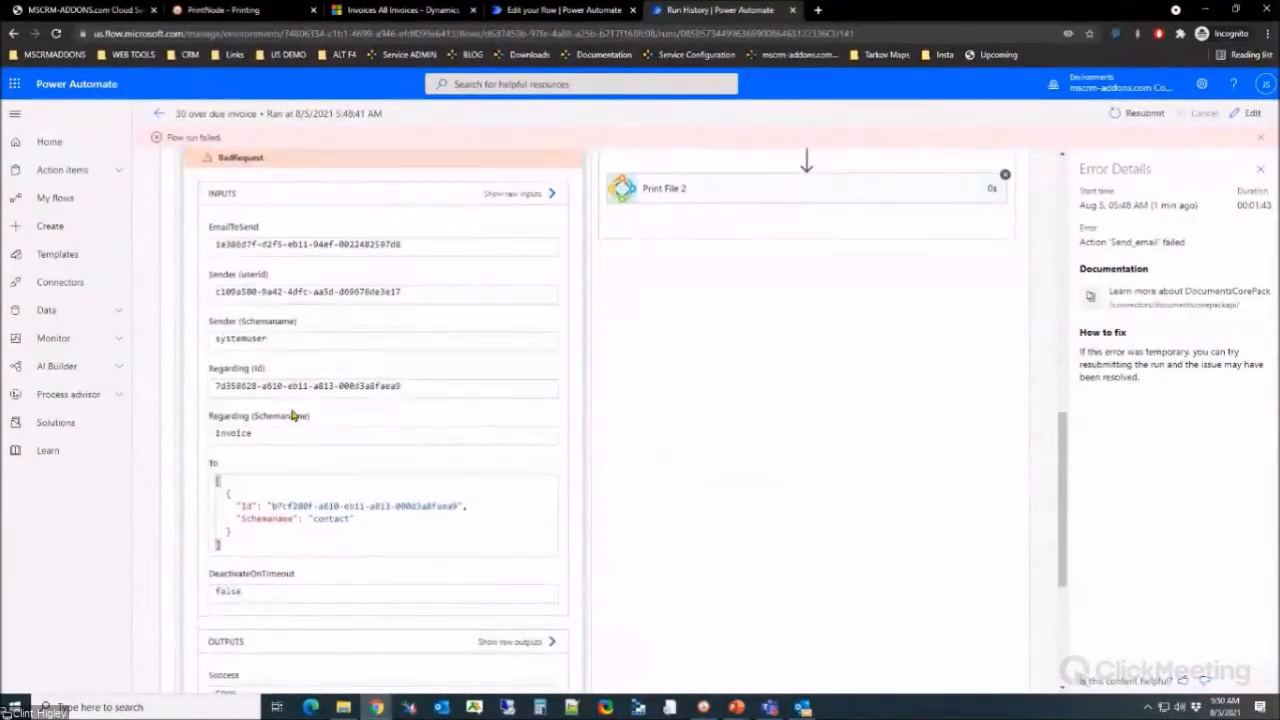
{"action": "scroll", "coordinate": [291, 411], "scroll_direction": "up", "scroll_amount": 5}
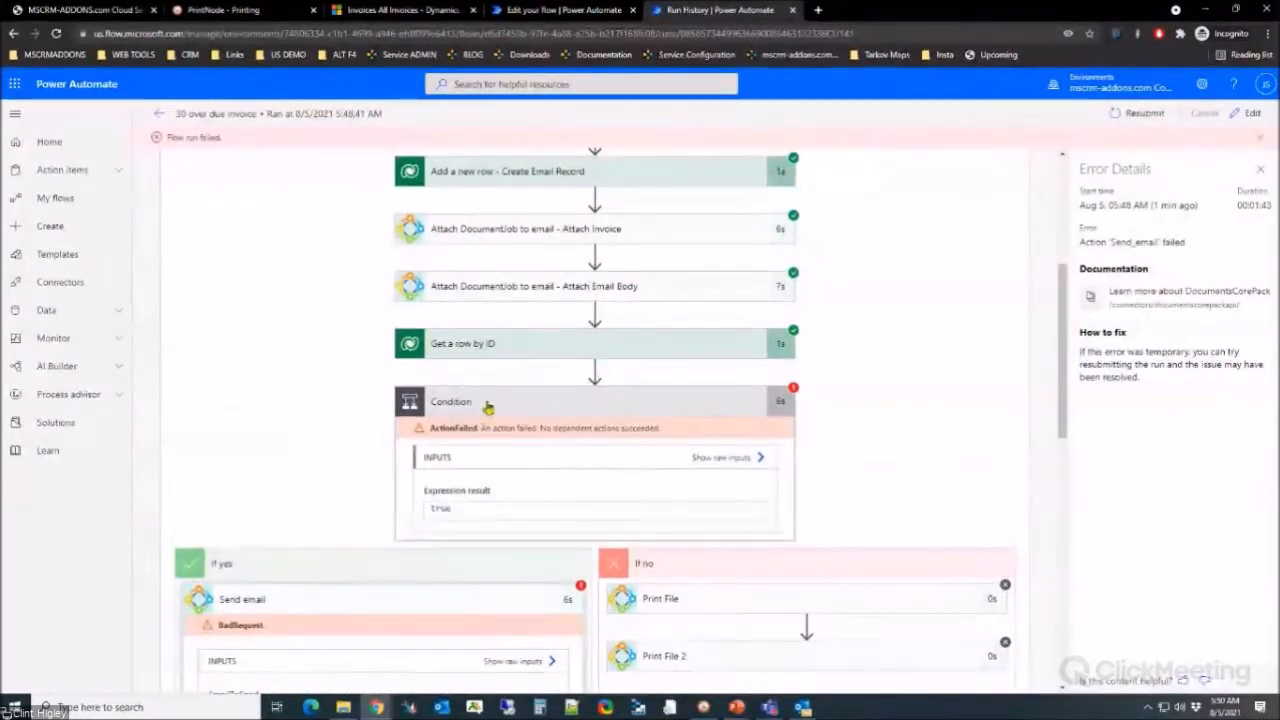
Step: Collapse the run's Condition, switch to the flow editor, and close its Run flow pane
{"action": "left_click", "coordinate": [488, 405]}
{"action": "left_click", "coordinate": [549, 9]}
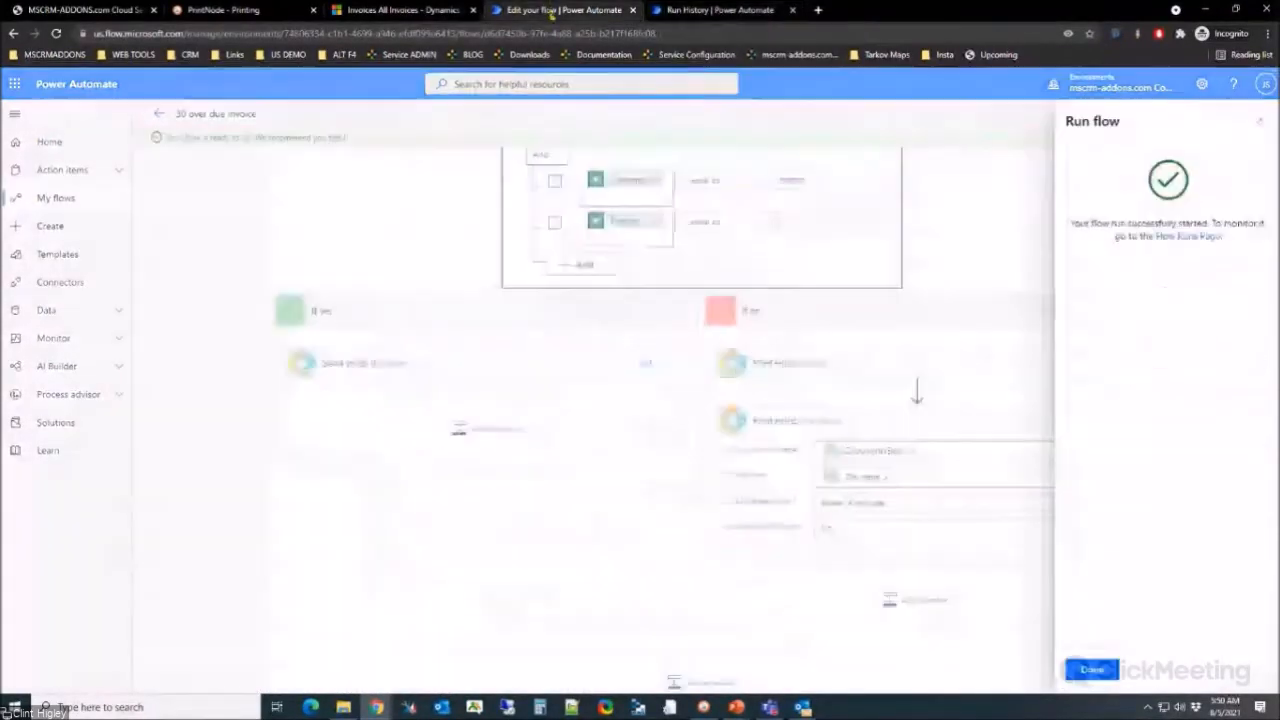
{"action": "left_click", "coordinate": [1262, 121]}
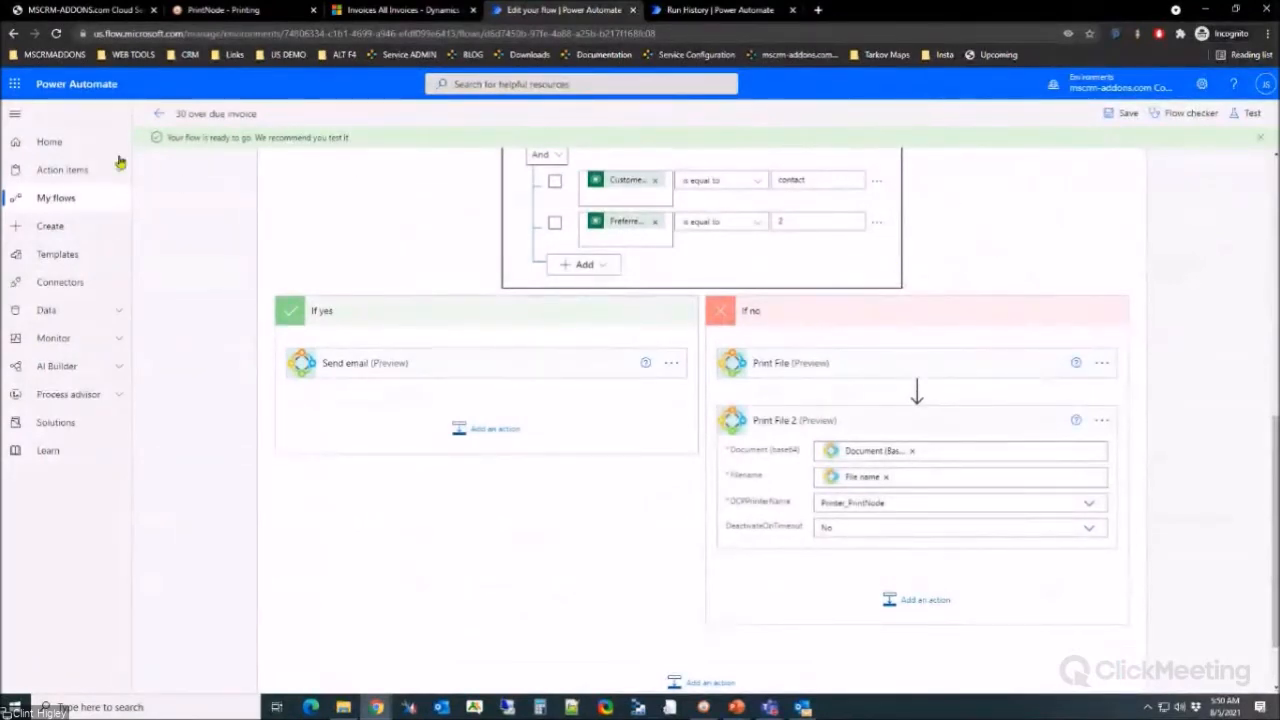
Step: Go back to the flow run and recheck the Condition result and its If yes and If no branches
{"action": "left_click", "coordinate": [700, 10]}
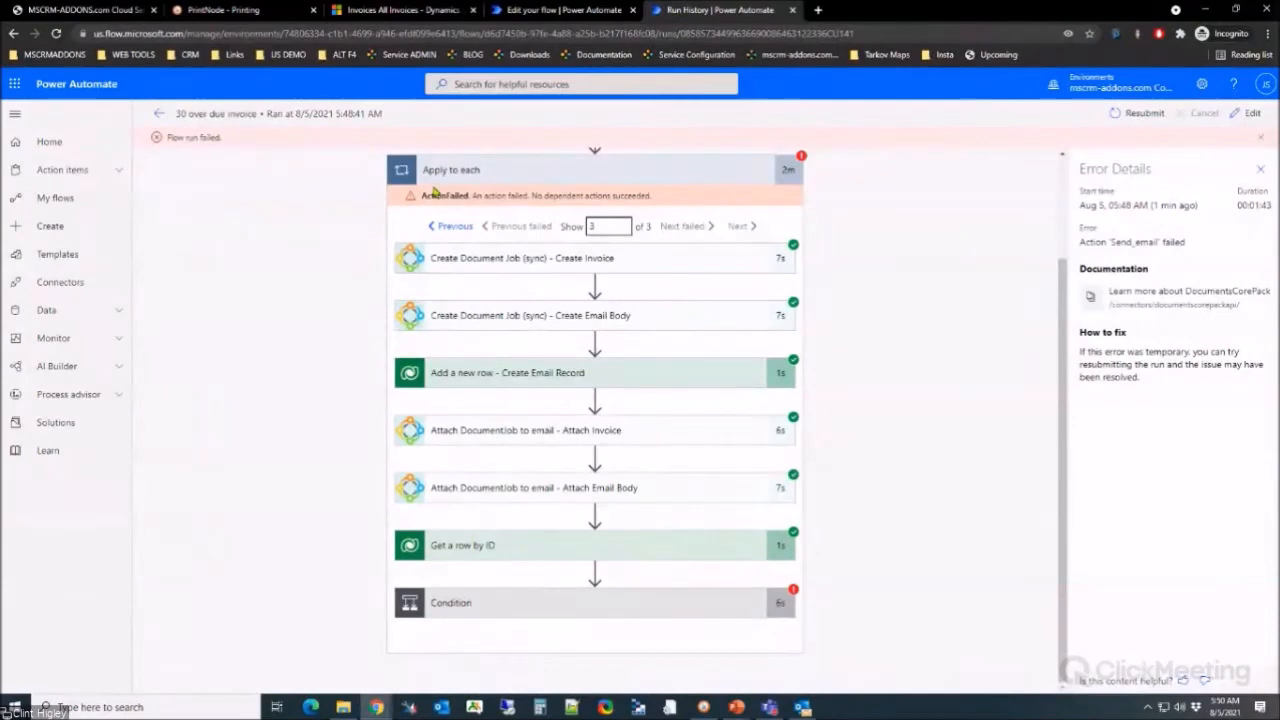
{"action": "left_click", "coordinate": [543, 605]}
{"action": "scroll", "coordinate": [337, 431], "scroll_direction": "down", "scroll_amount": 3}
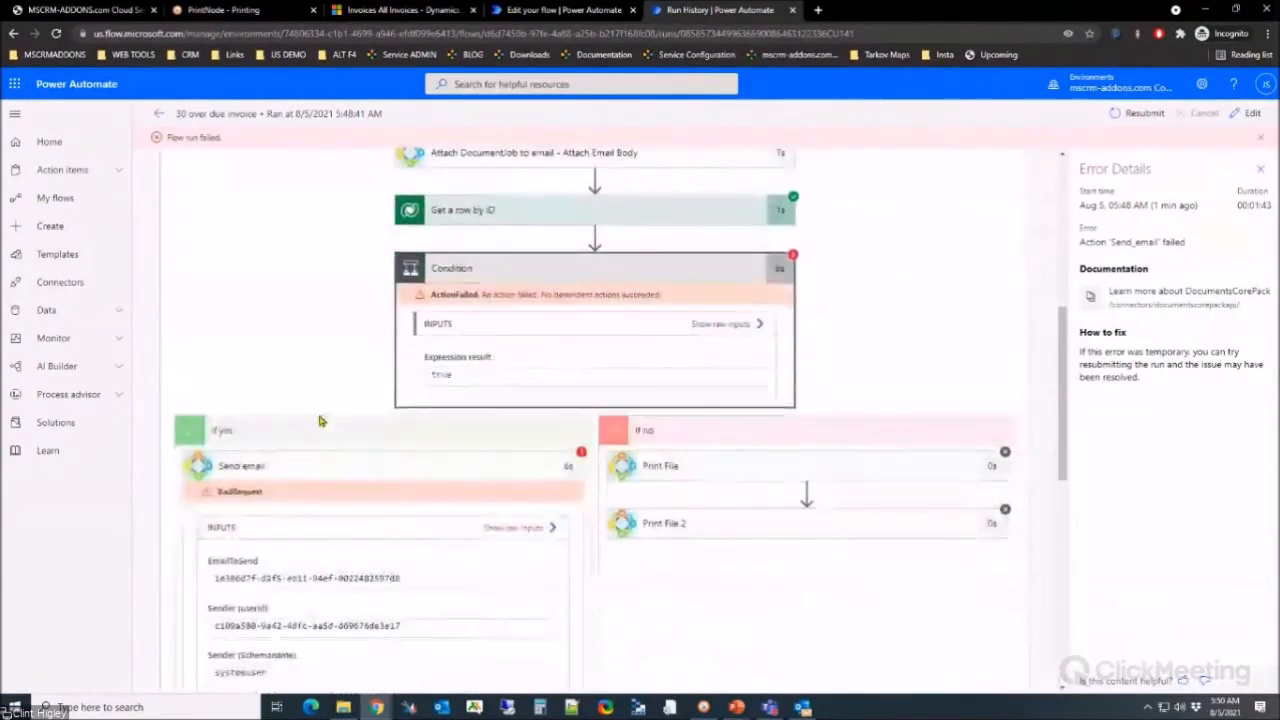
{"action": "scroll", "coordinate": [497, 465], "scroll_direction": "up", "scroll_amount": 2}
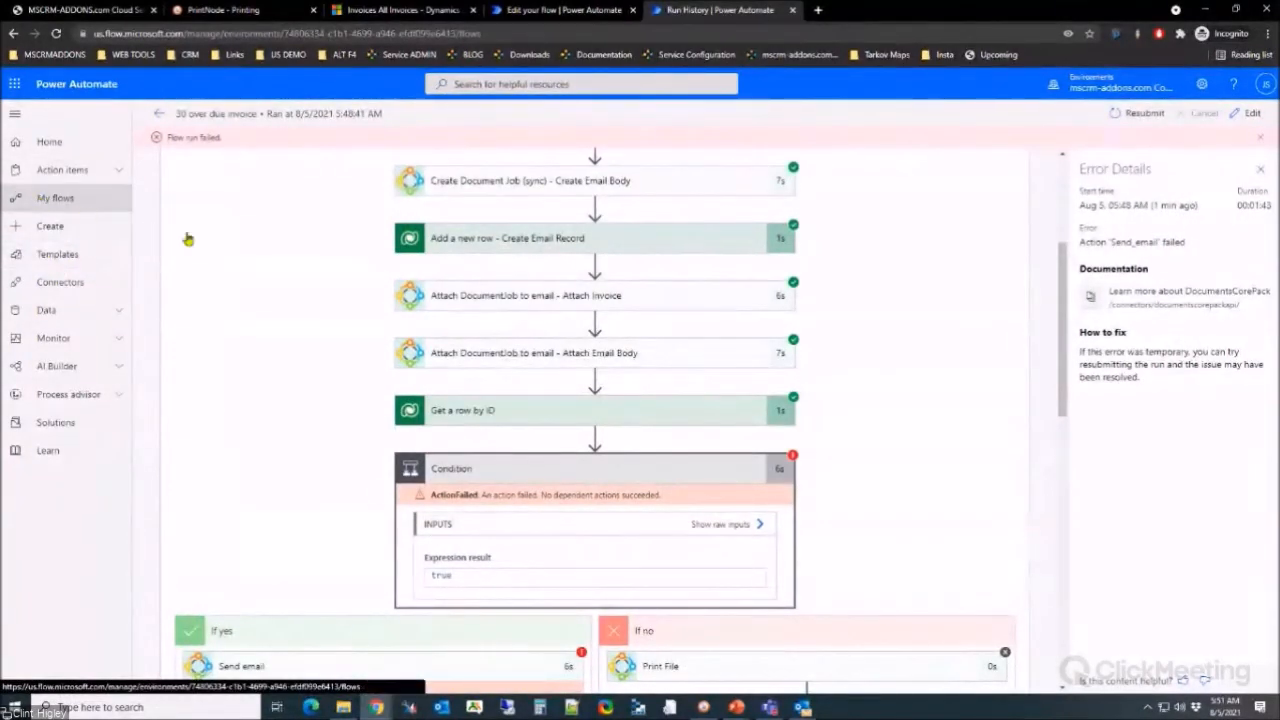
Step: Reopen the failed run of the 30 over due invoice flow from the flow's run history
{"action": "left_click", "coordinate": [78, 205]}
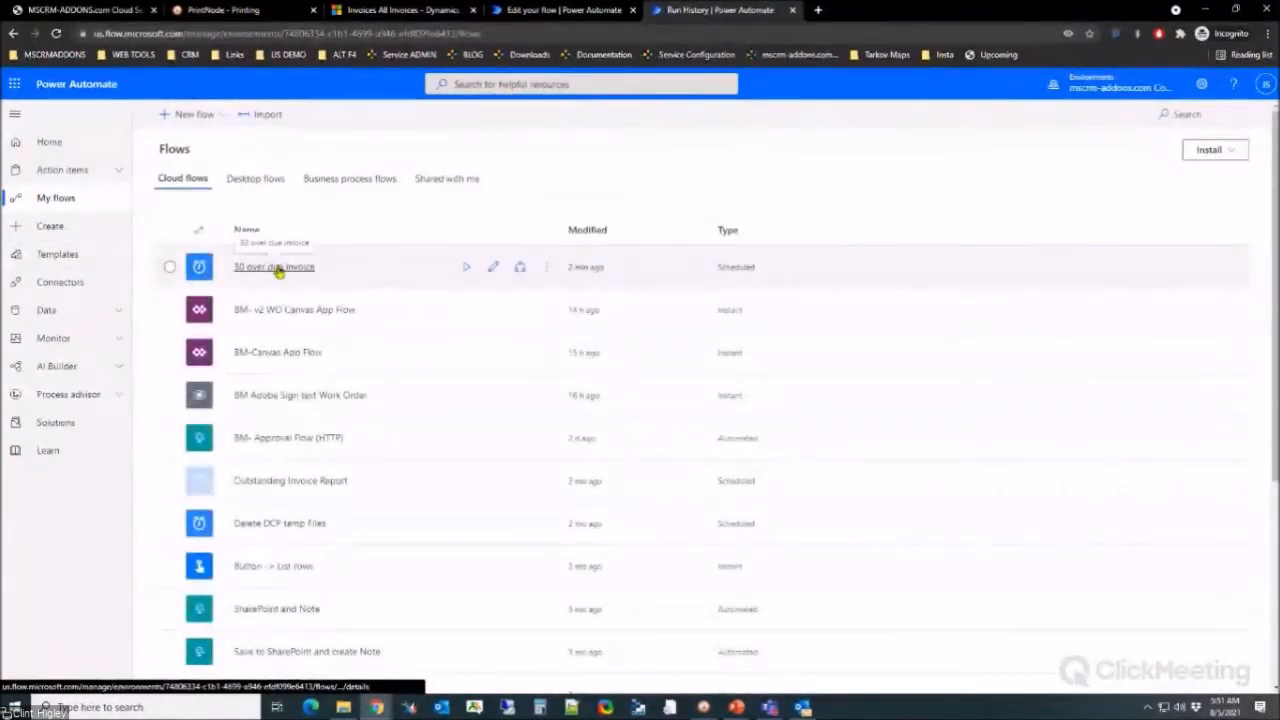
{"action": "left_click", "coordinate": [245, 266]}
{"action": "scroll", "coordinate": [591, 463], "scroll_direction": "down", "scroll_amount": 1}
{"action": "left_click", "coordinate": [240, 466]}
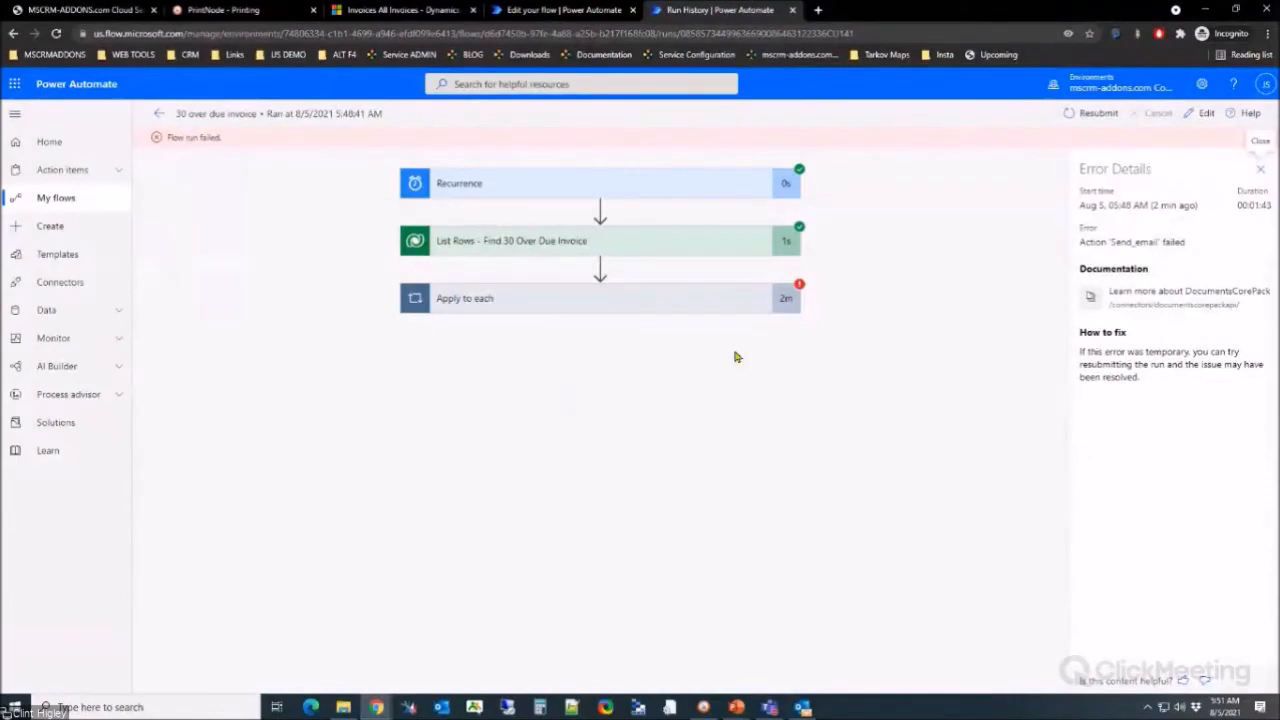
Step: Expand Apply to each and examine the first iteration's actions, Condition result, and If yes and If no branches
{"action": "left_click", "coordinate": [573, 305]}
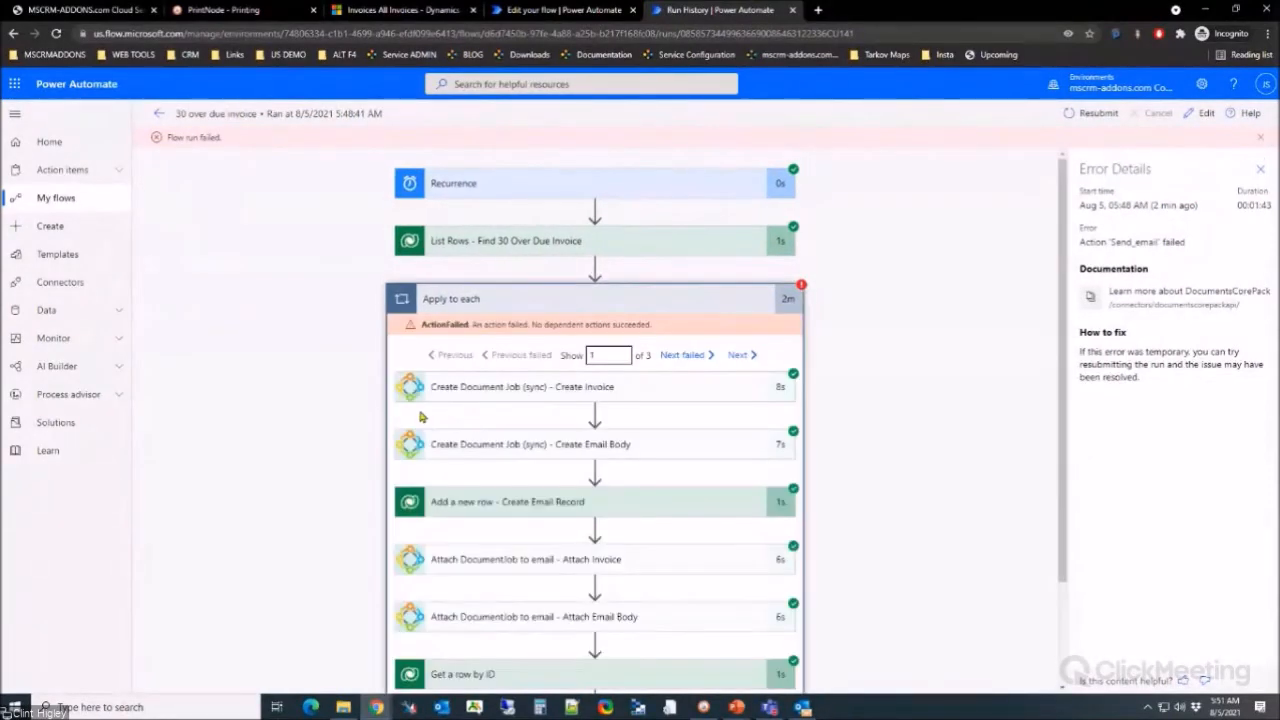
{"action": "scroll", "coordinate": [421, 416], "scroll_direction": "down", "scroll_amount": 2}
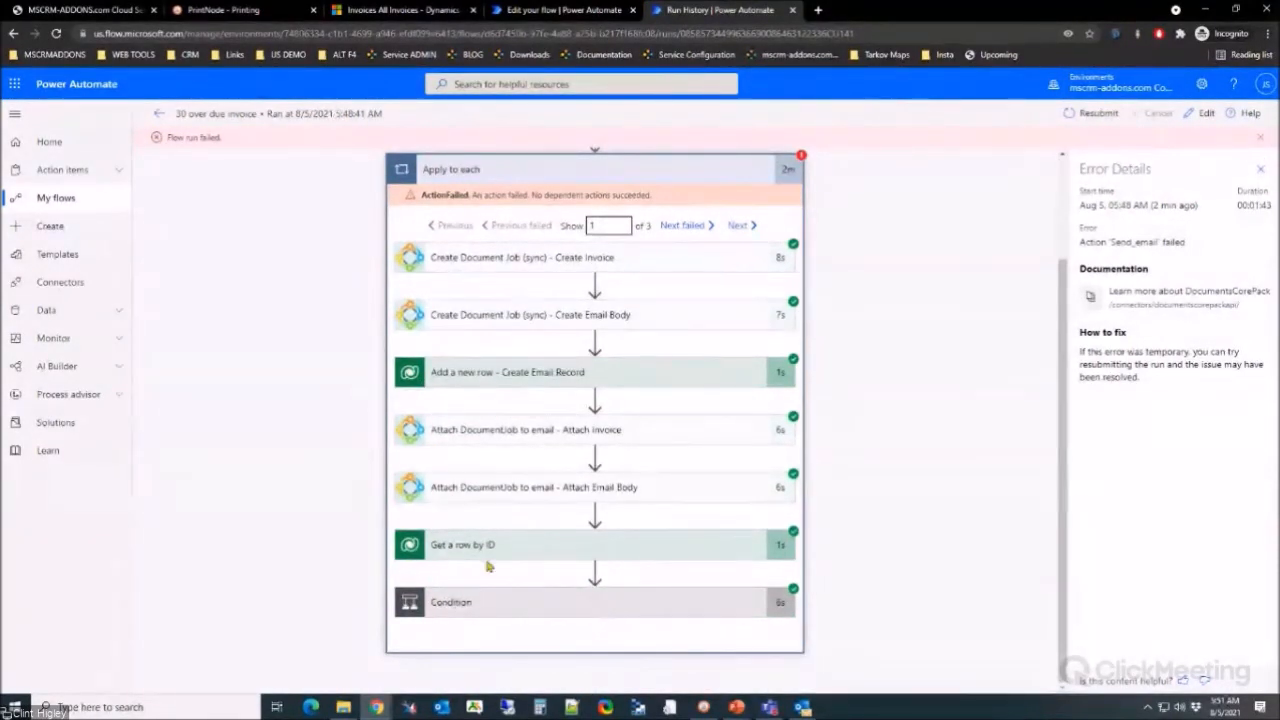
{"action": "left_click", "coordinate": [487, 602]}
{"action": "scroll", "coordinate": [294, 423], "scroll_direction": "down", "scroll_amount": 4}
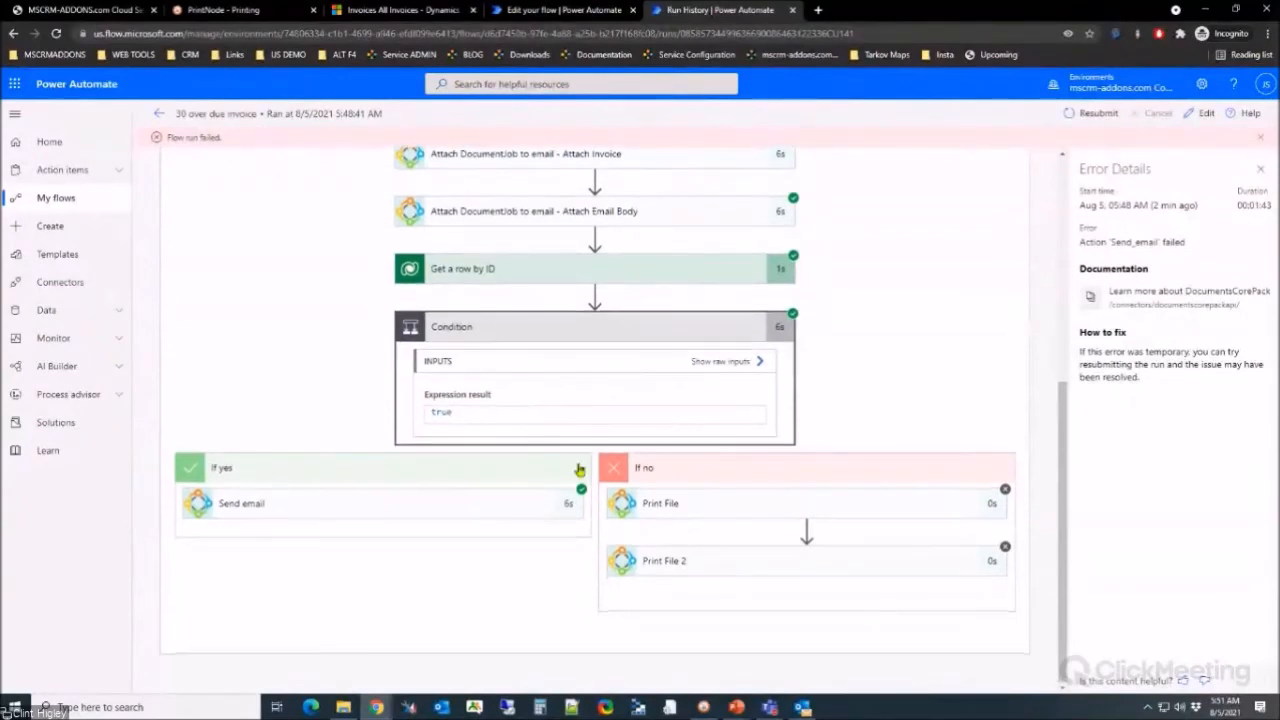
{"action": "scroll", "coordinate": [334, 329], "scroll_direction": "up", "scroll_amount": 3}
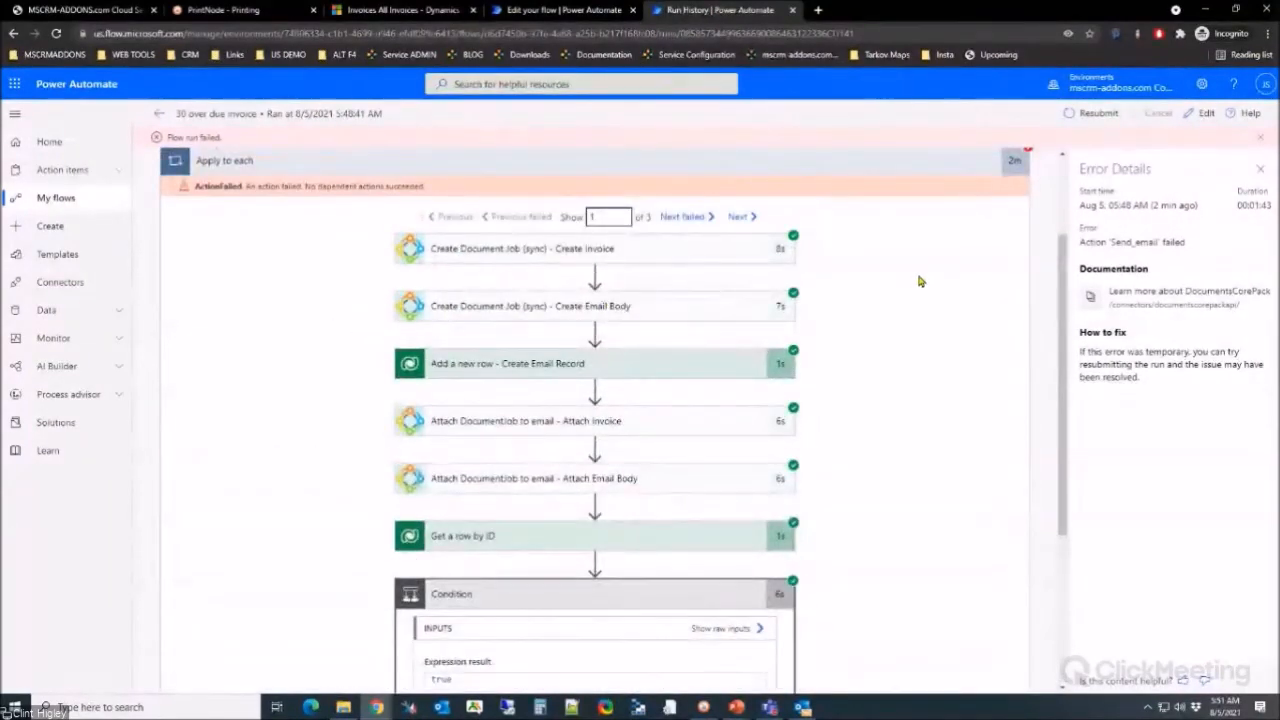
{"action": "scroll", "coordinate": [931, 257], "scroll_direction": "up", "scroll_amount": 2}
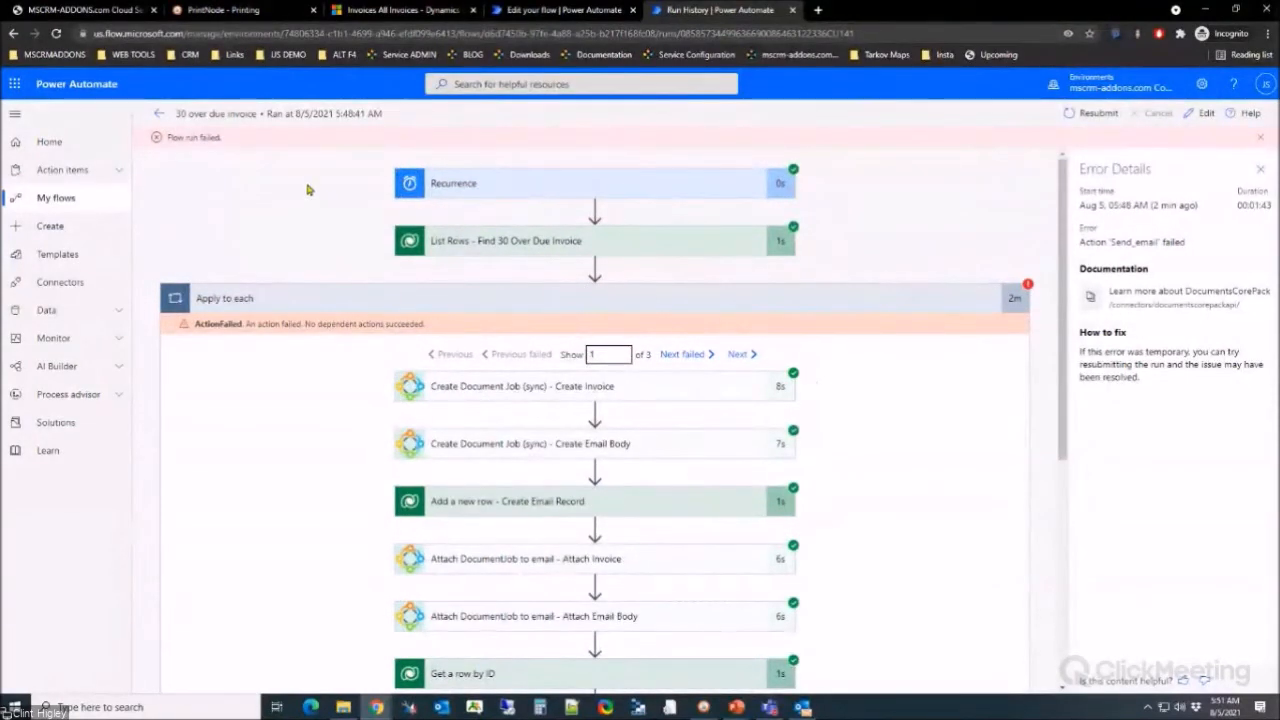
{"action": "scroll", "coordinate": [780, 322], "scroll_direction": "down", "scroll_amount": 2}
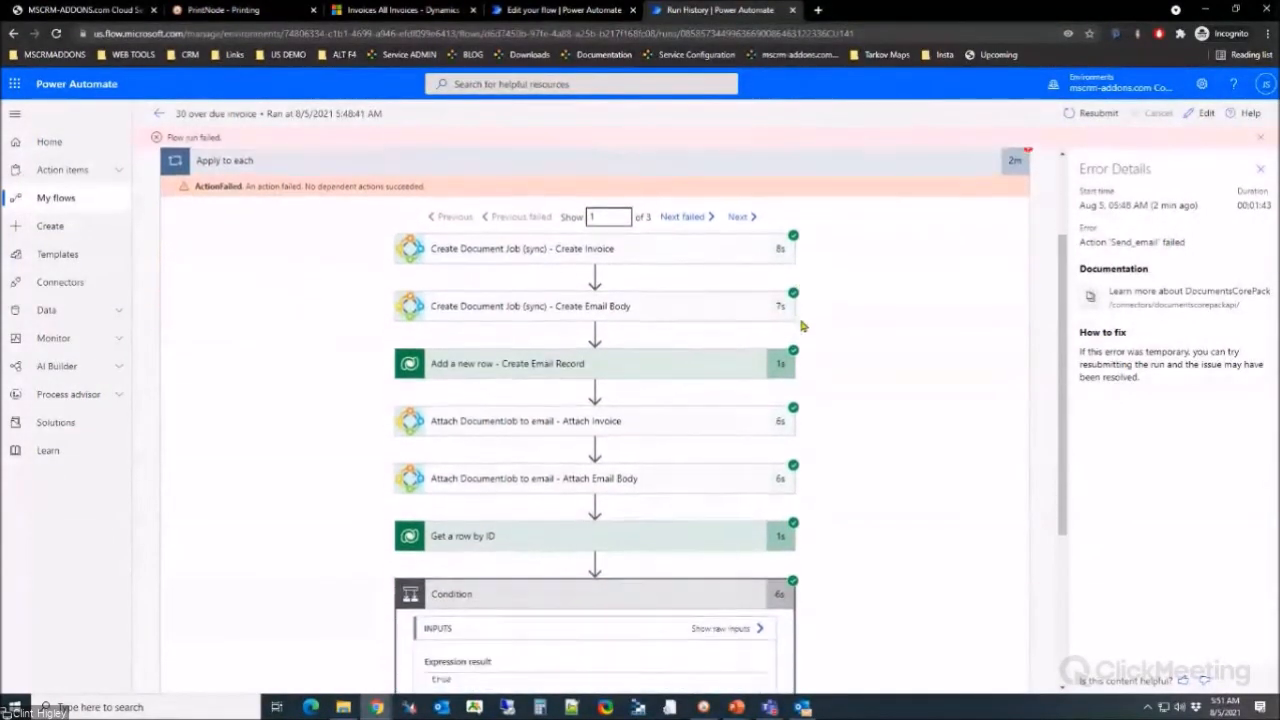
{"action": "scroll", "coordinate": [801, 325], "scroll_direction": "down", "scroll_amount": 1}
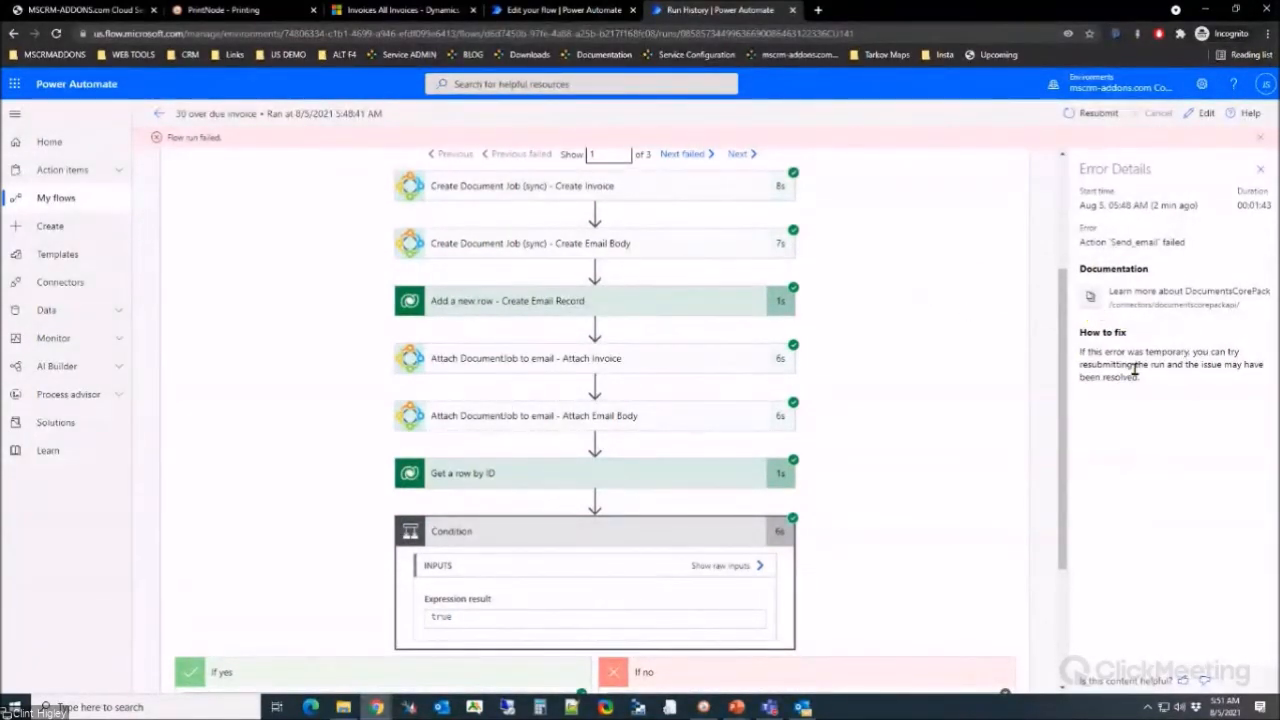
{"action": "scroll", "coordinate": [923, 386], "scroll_direction": "down", "scroll_amount": 3}
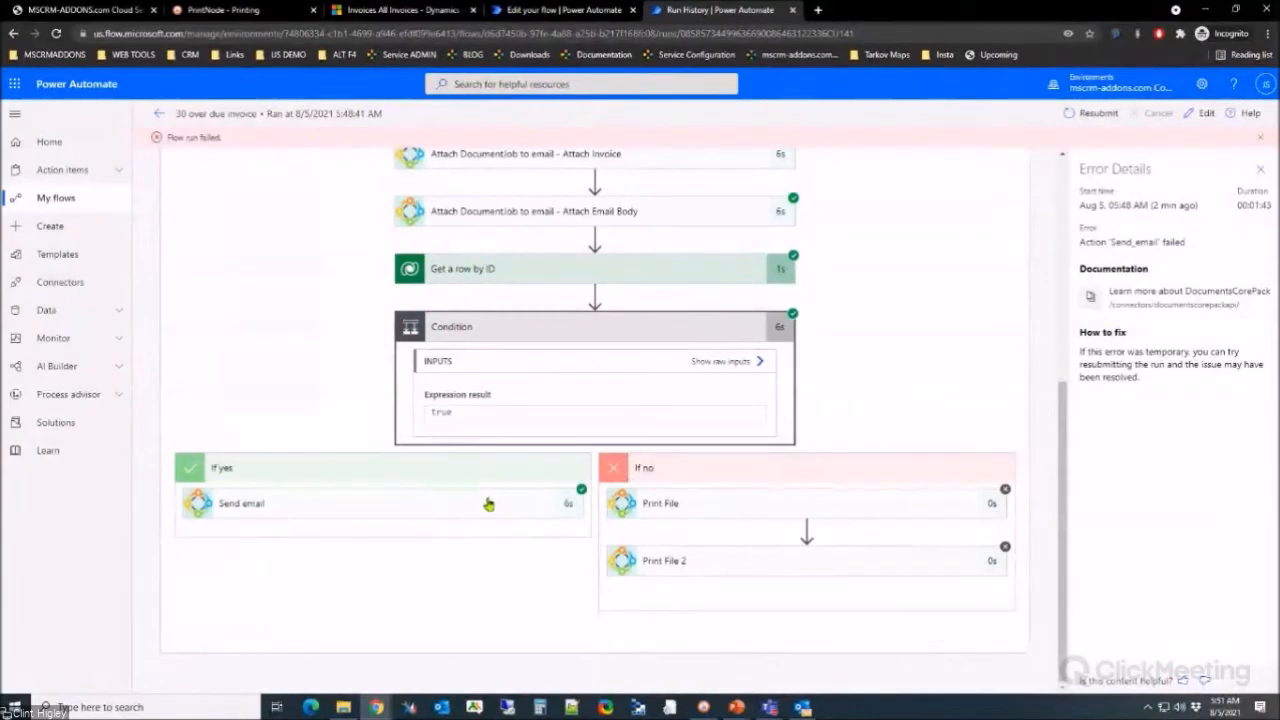
Step: Expand the first iteration's Send email action and review its inputs and outputs
{"action": "left_click", "coordinate": [488, 503]}
{"action": "scroll", "coordinate": [293, 392], "scroll_direction": "down", "scroll_amount": 5}
{"action": "scroll", "coordinate": [290, 390], "scroll_direction": "down", "scroll_amount": 2}
{"action": "scroll", "coordinate": [290, 390], "scroll_direction": "up", "scroll_amount": 10}
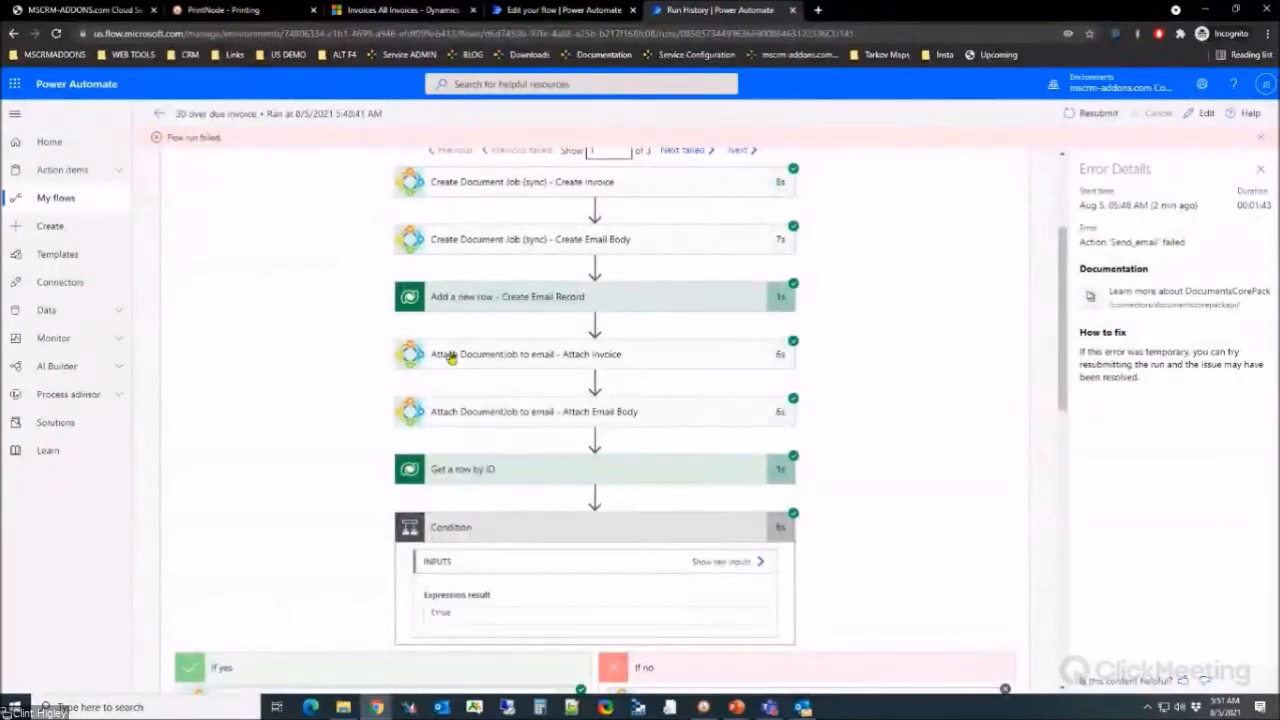
{"action": "scroll", "coordinate": [452, 358], "scroll_direction": "up", "scroll_amount": 3}
Step: Go to the next failed Apply to each iteration and read the Send email inputs and full return value
{"action": "left_click", "coordinate": [686, 354]}
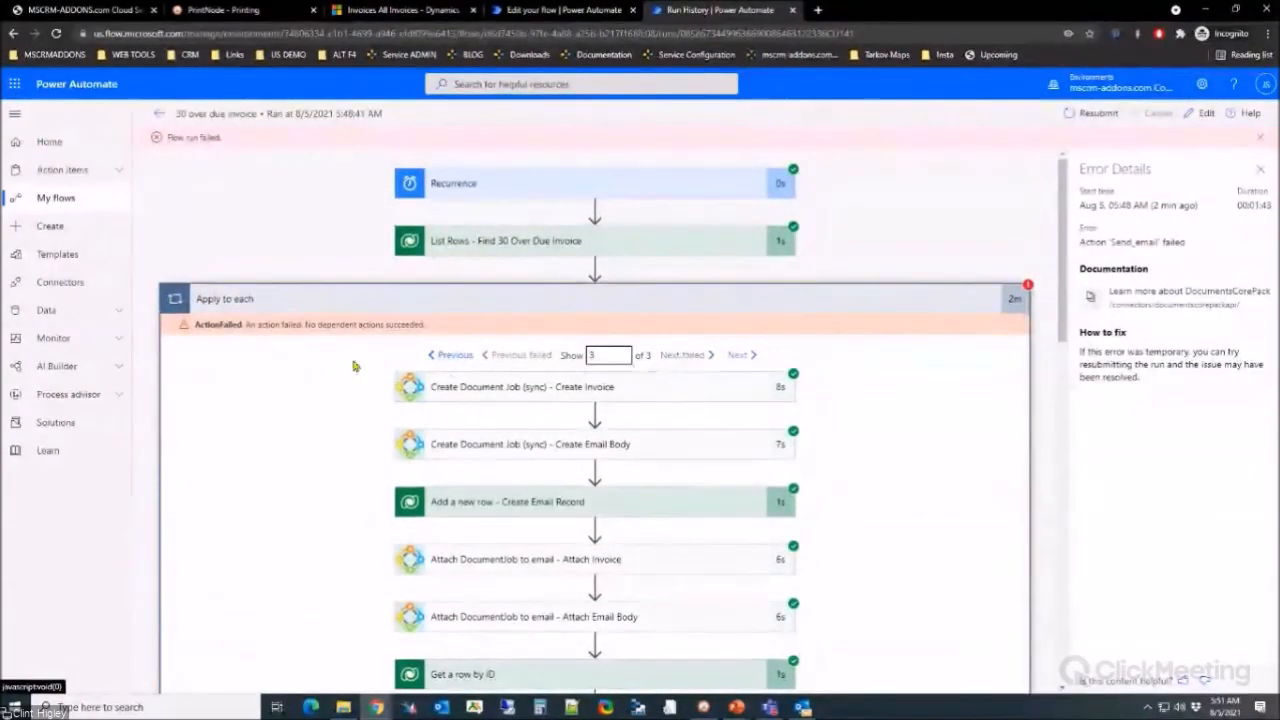
{"action": "scroll", "coordinate": [297, 351], "scroll_direction": "down", "scroll_amount": 5}
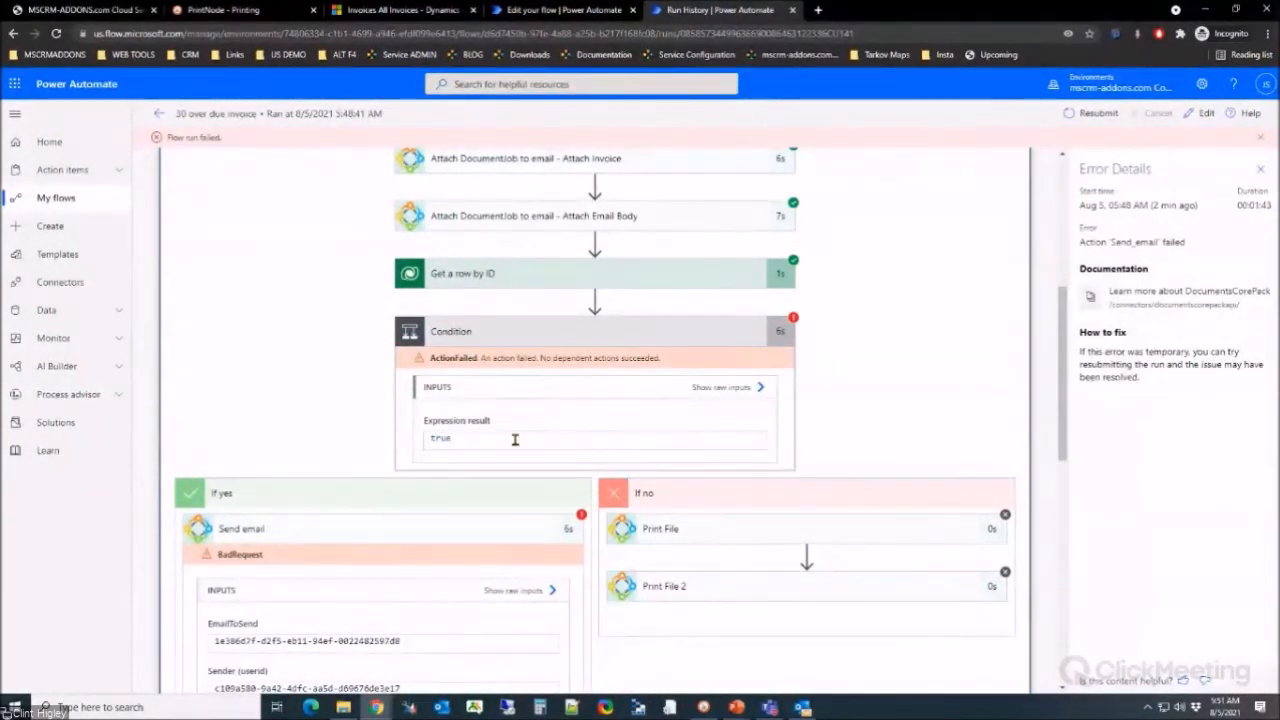
{"action": "scroll", "coordinate": [355, 388], "scroll_direction": "down", "scroll_amount": 1}
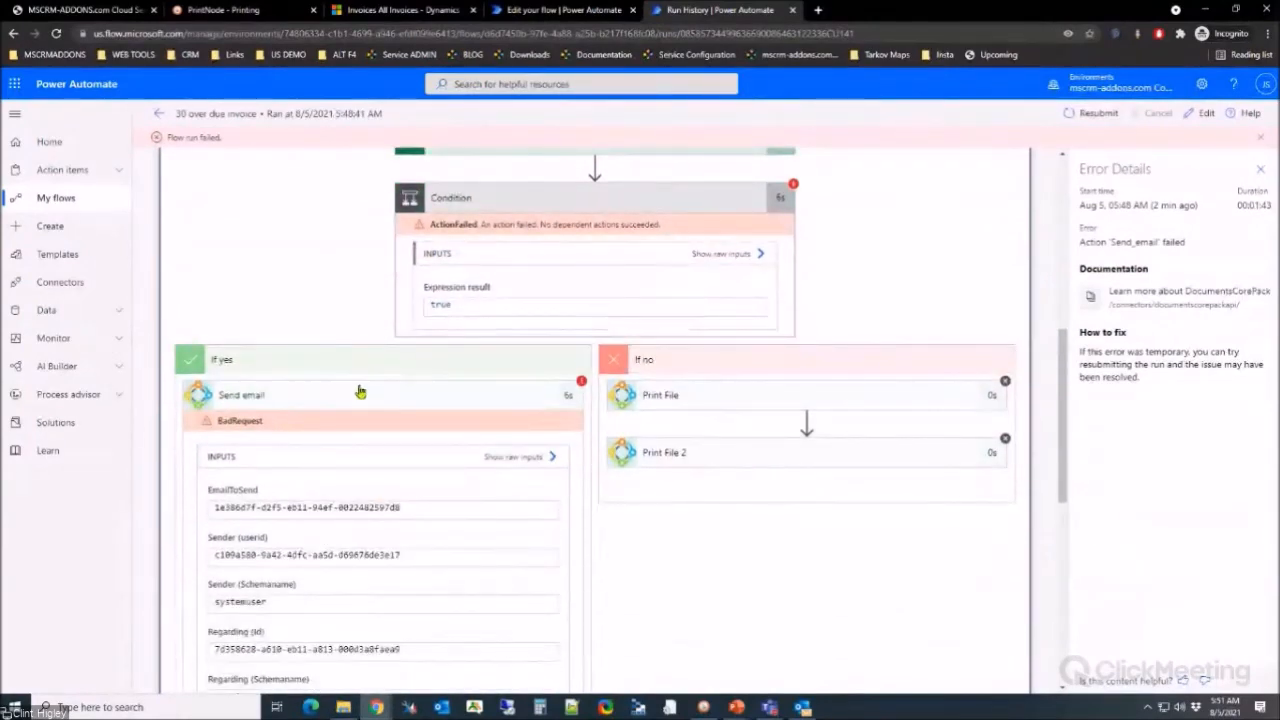
{"action": "scroll", "coordinate": [347, 383], "scroll_direction": "down", "scroll_amount": 1}
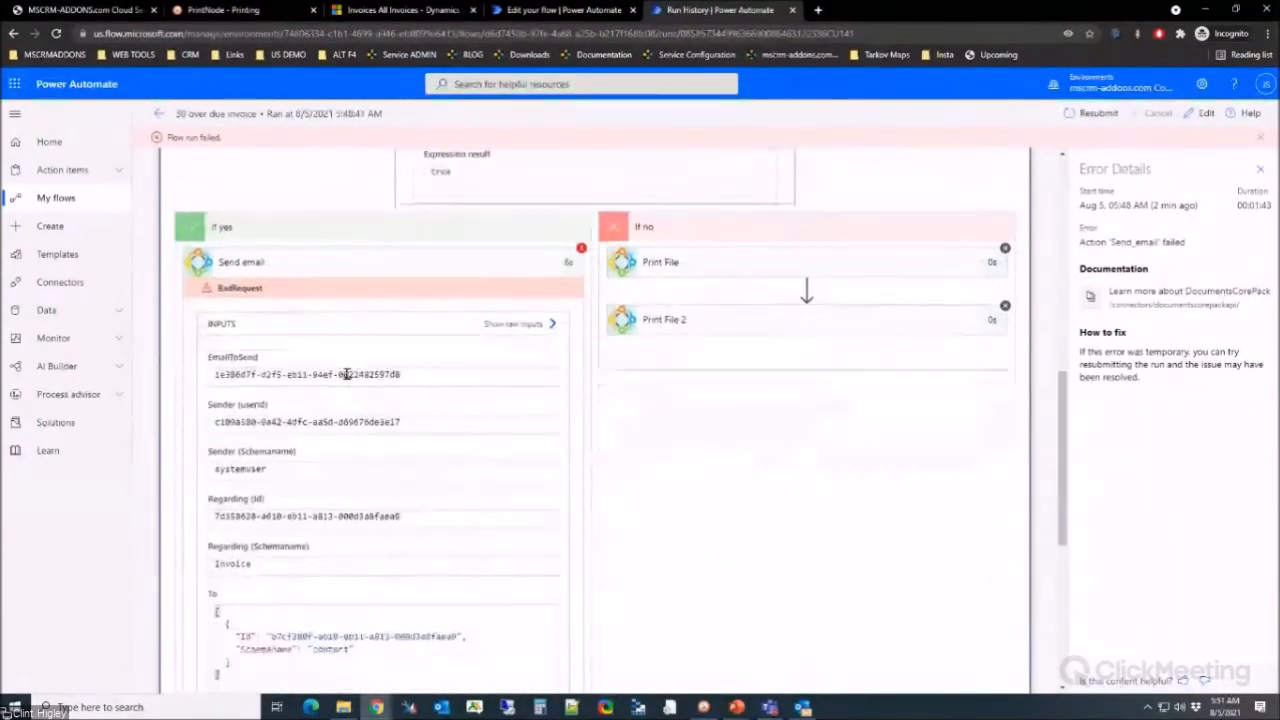
{"action": "scroll", "coordinate": [352, 373], "scroll_direction": "down", "scroll_amount": 1}
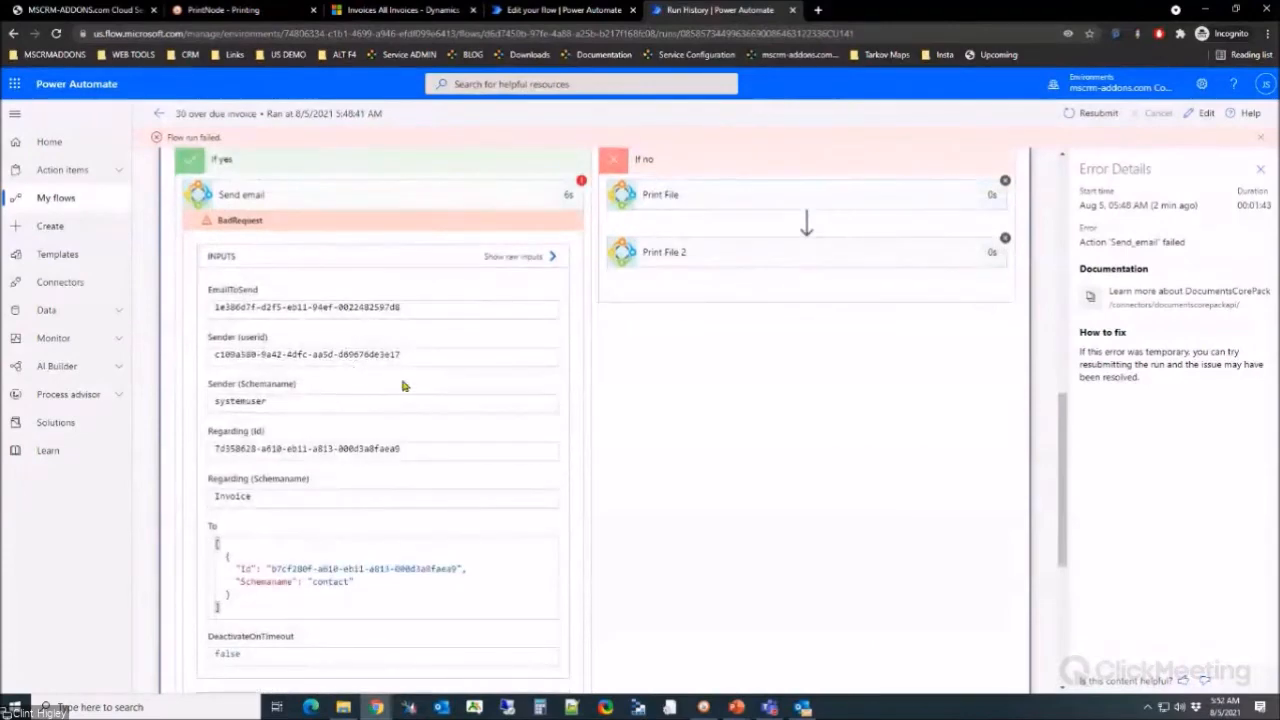
{"action": "scroll", "coordinate": [407, 387], "scroll_direction": "down", "scroll_amount": 3}
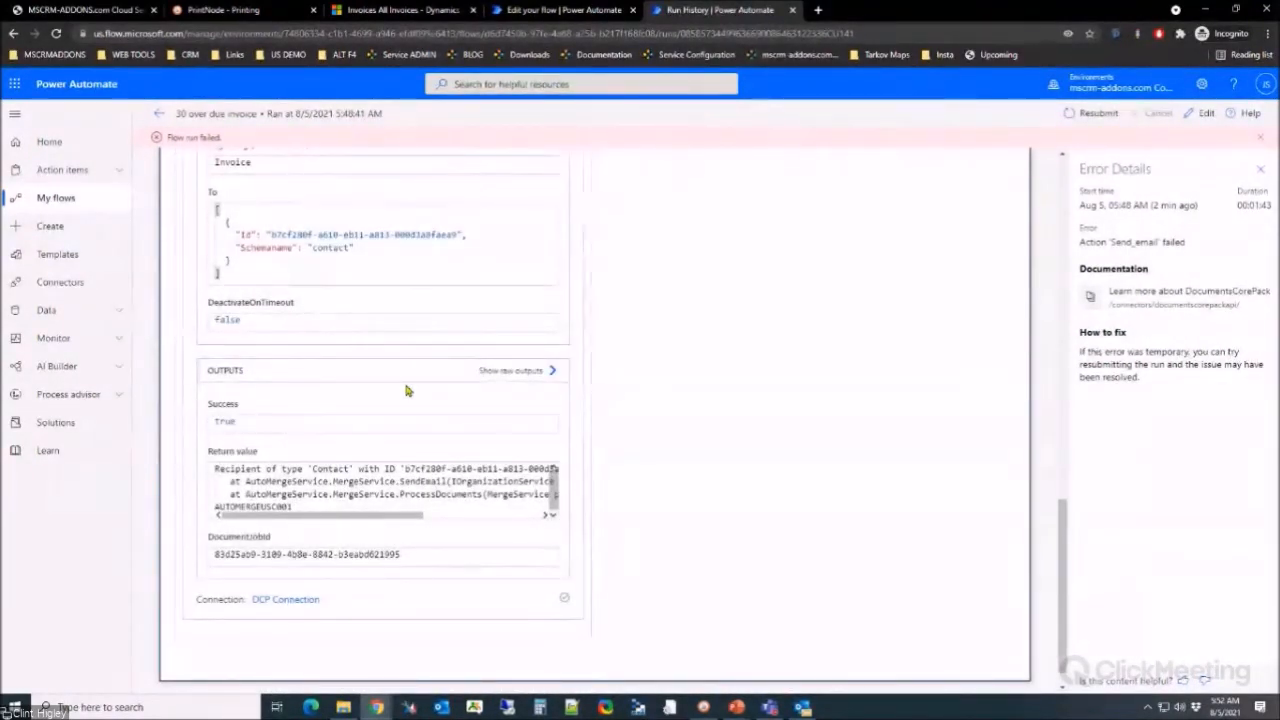
{"action": "left_click_drag", "start_coordinate": [394, 522], "coordinate": [509, 521]}
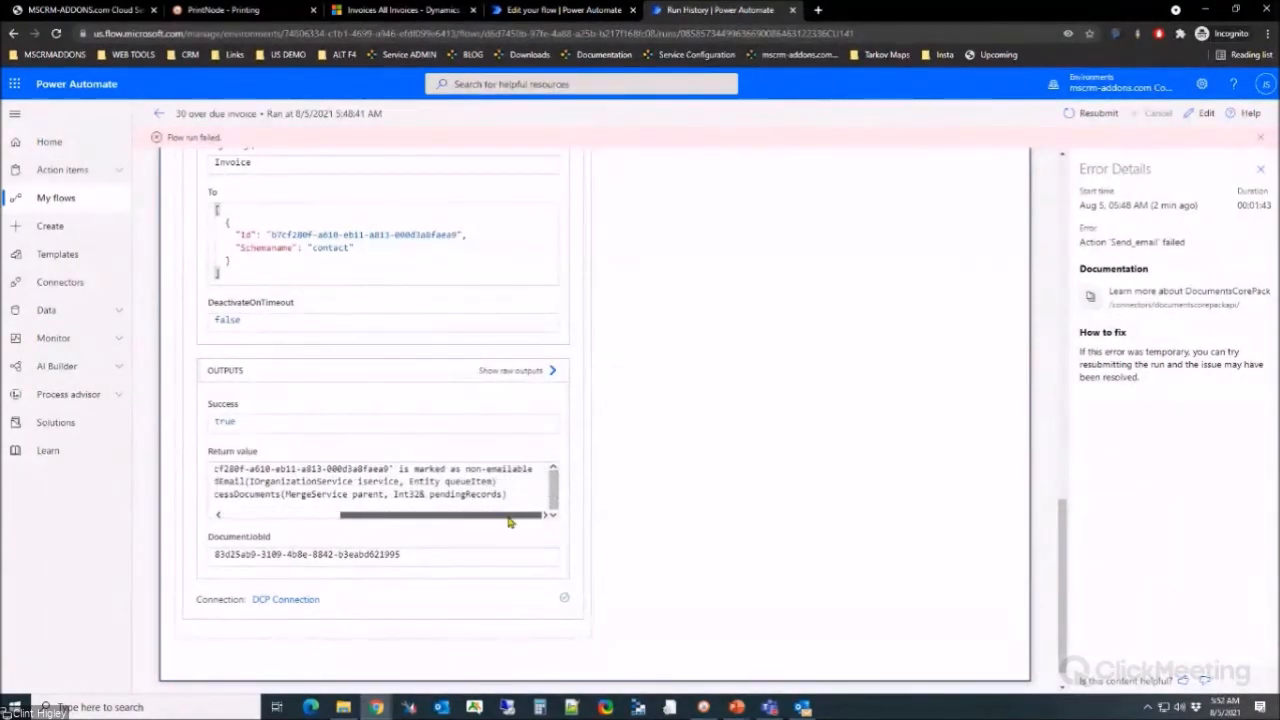
{"action": "scroll", "coordinate": [468, 481], "scroll_direction": "left", "scroll_amount": 6}
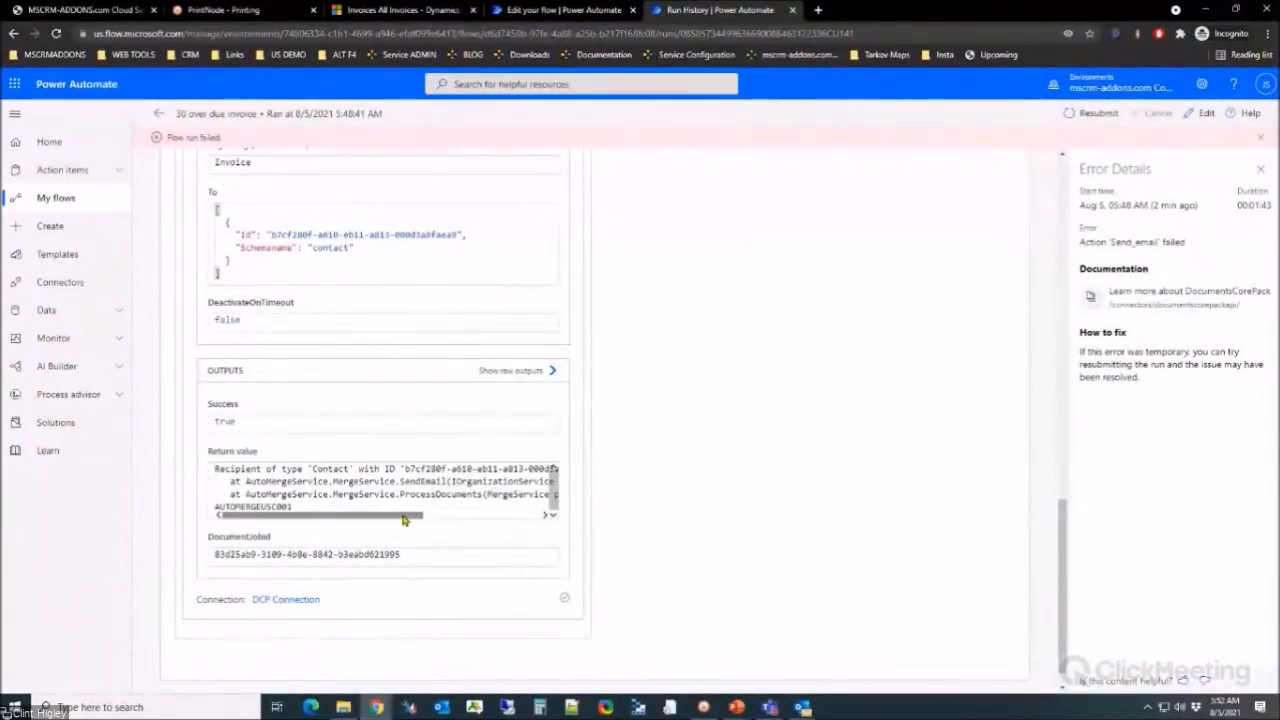
{"action": "scroll", "coordinate": [705, 420], "scroll_direction": "up", "scroll_amount": 10}
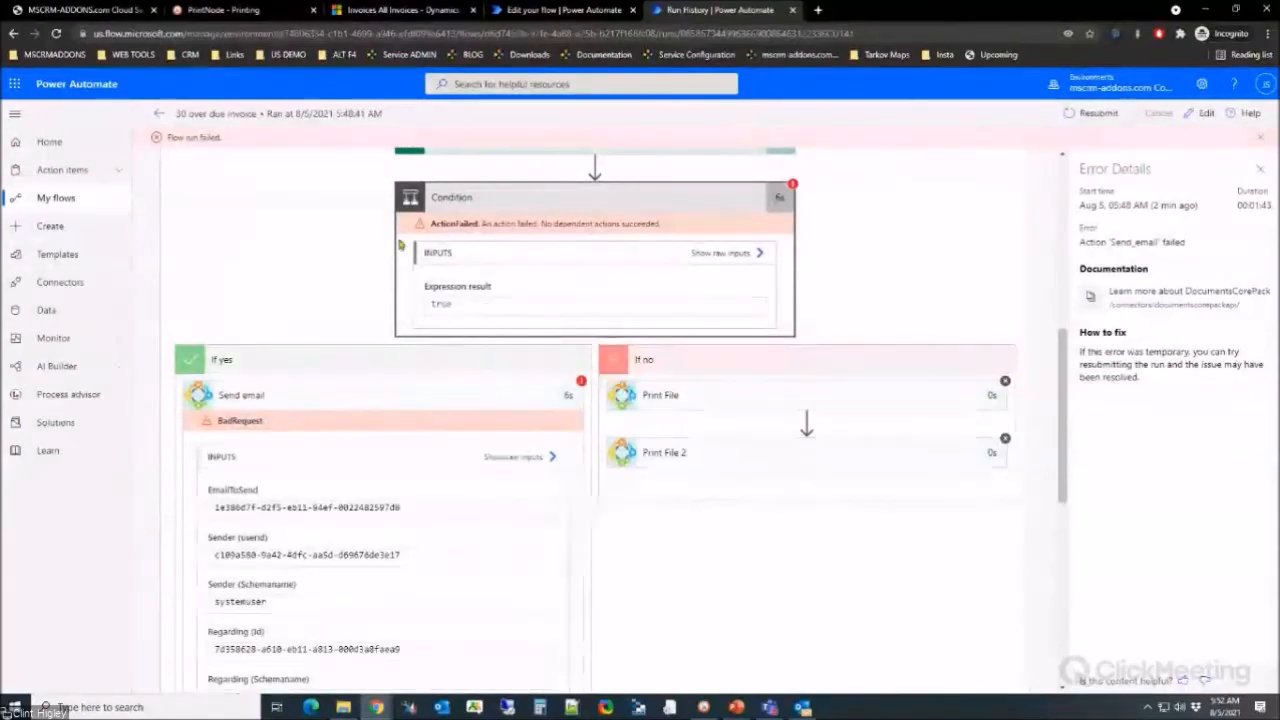
Step: Switch to the flow editor and check the Condition row that compares the preferred contact method with 2
{"action": "left_click", "coordinate": [560, 10]}
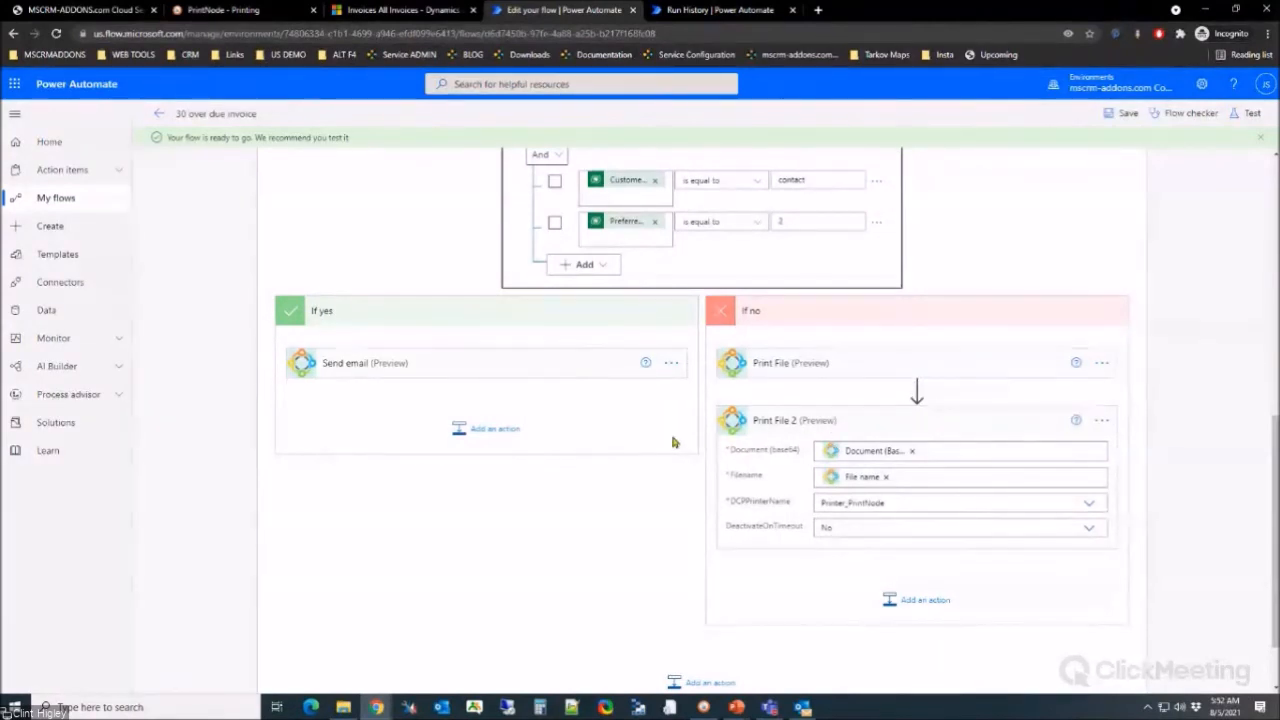
{"action": "scroll", "coordinate": [570, 427], "scroll_direction": "up", "scroll_amount": 1}
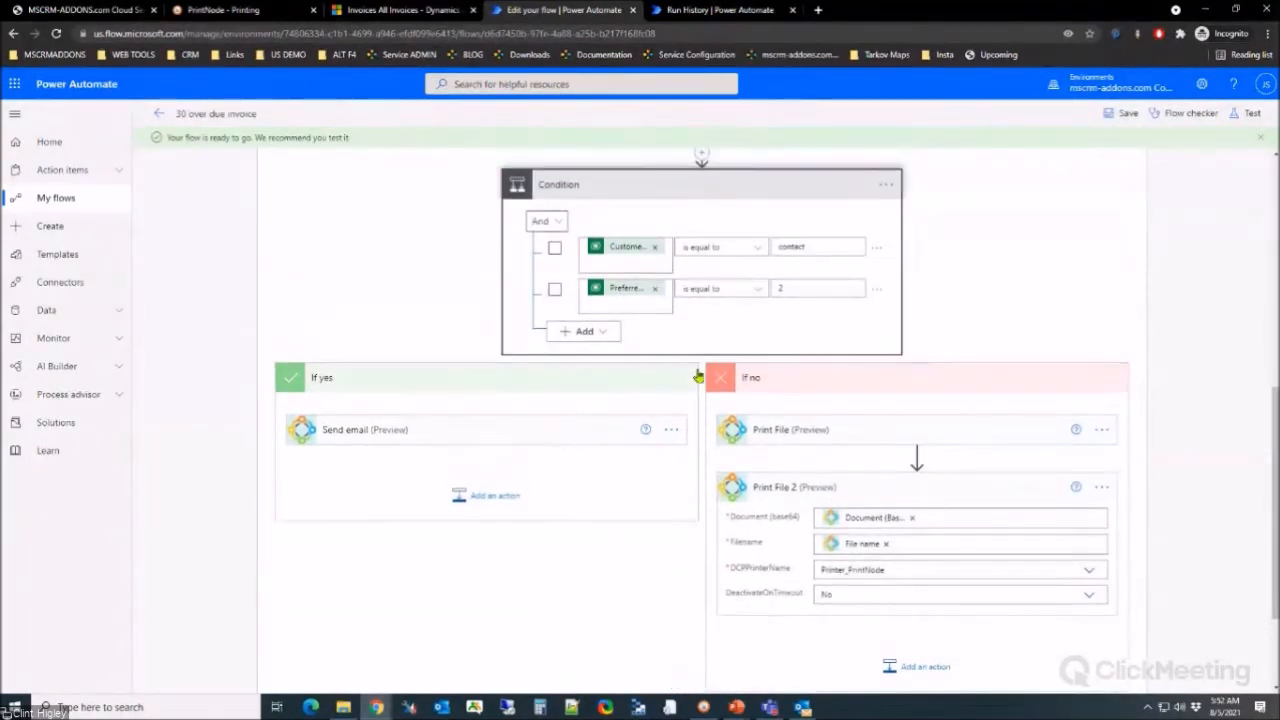
{"action": "left_click", "coordinate": [630, 291]}
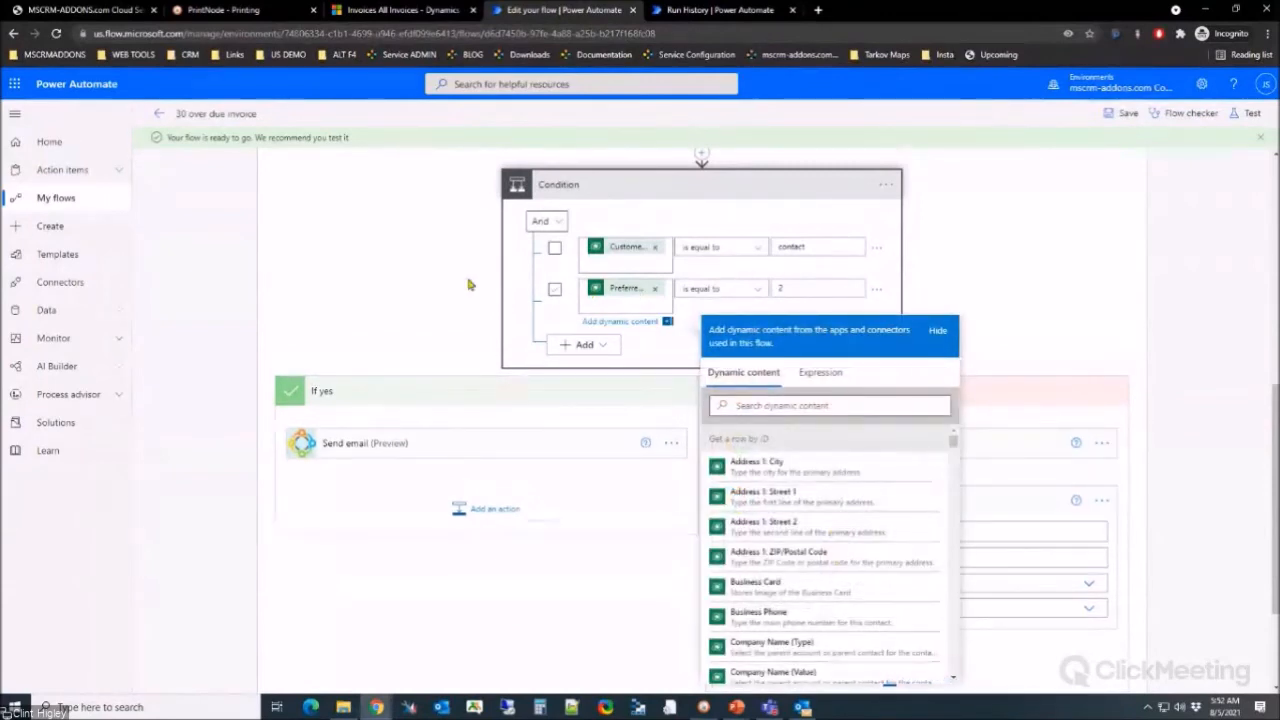
{"action": "left_click", "coordinate": [389, 266]}
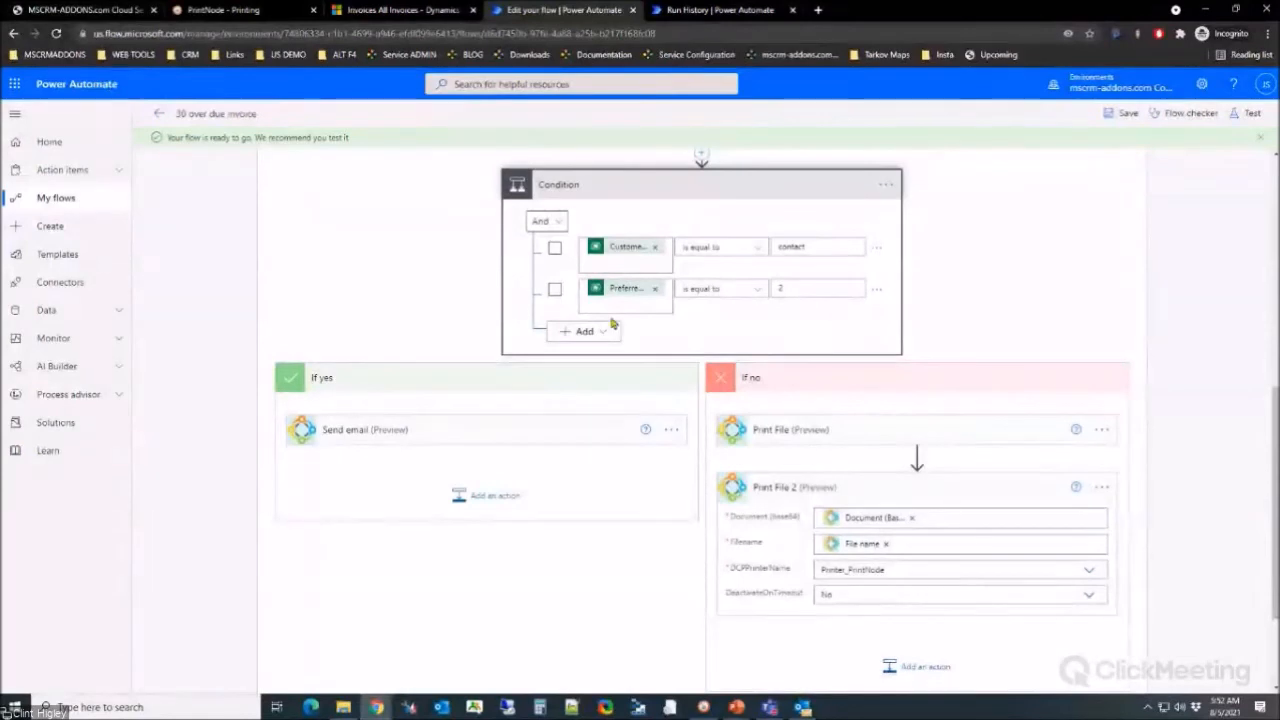
Step: Return to the failed run's history and check the Condition's expression result above the Send email action
{"action": "left_click", "coordinate": [727, 10]}
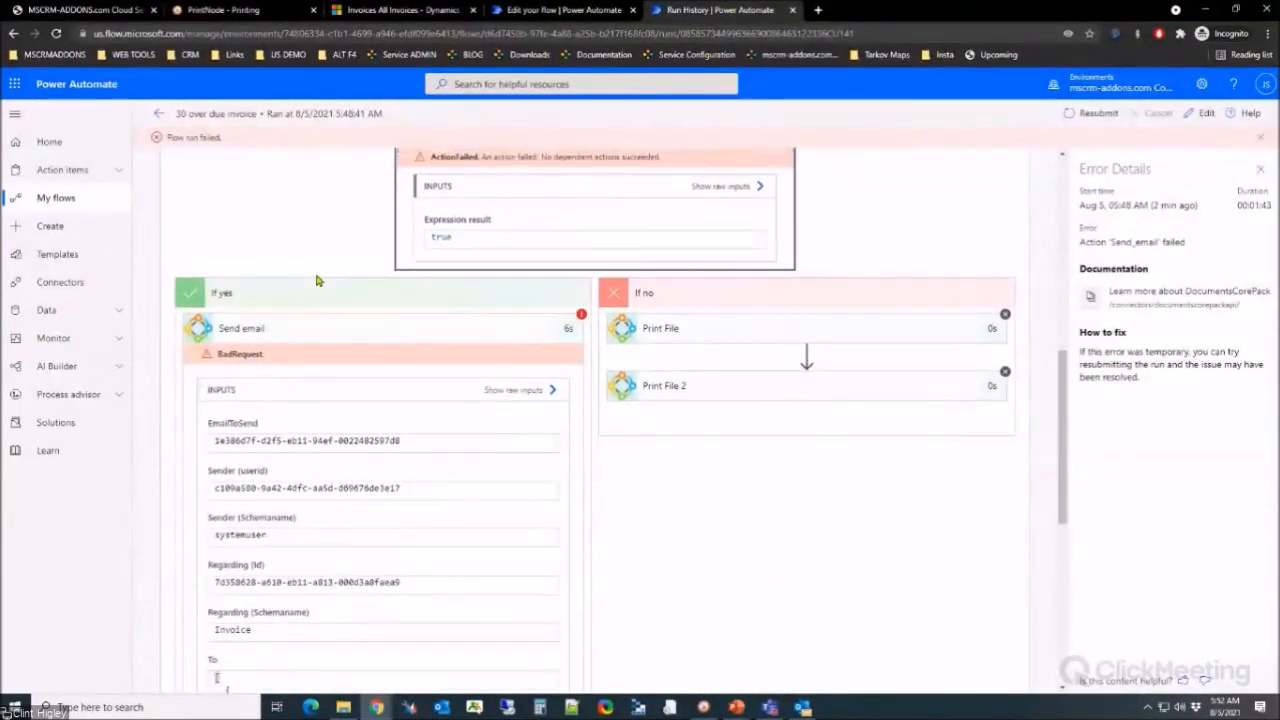
{"action": "scroll", "coordinate": [480, 260], "scroll_direction": "up", "scroll_amount": 1}
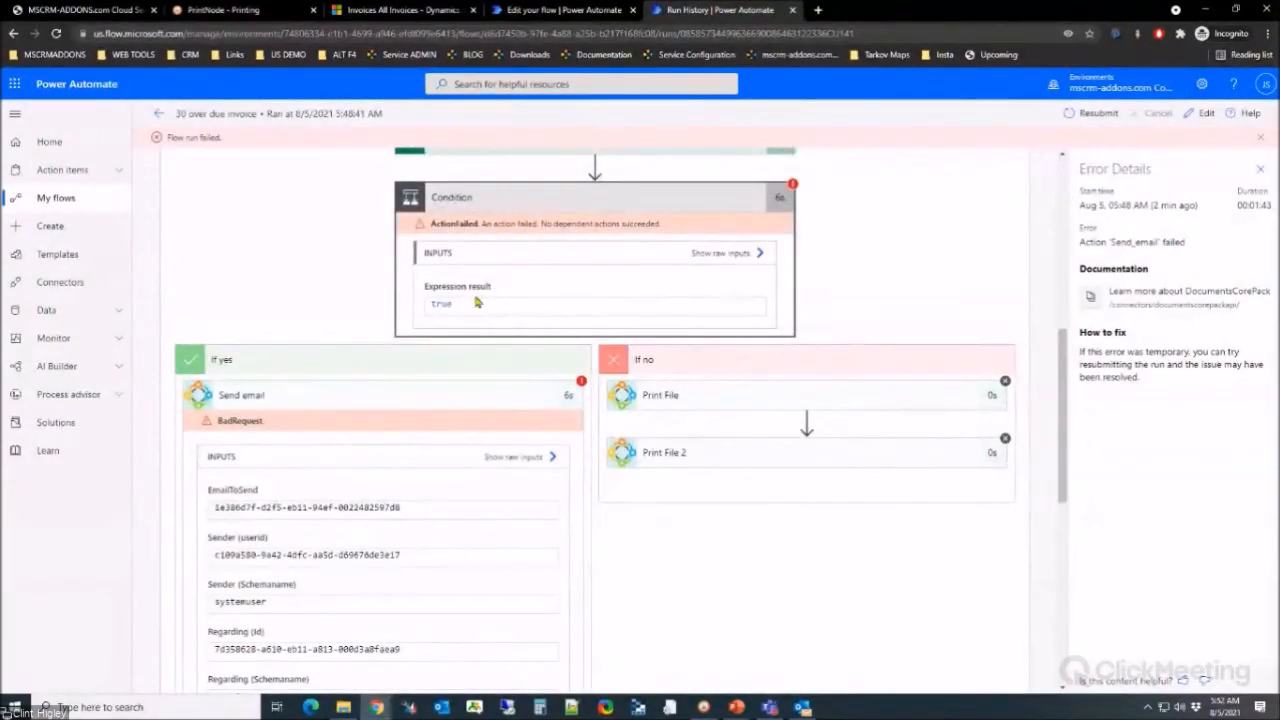
{"action": "left_click", "coordinate": [118, 12]}
Step: Switch to the Dynamics 365 invoice list and open the details of the All MSCRM-ADDONS.COM Products invoice's customer contact
{"action": "left_click", "coordinate": [418, 10]}
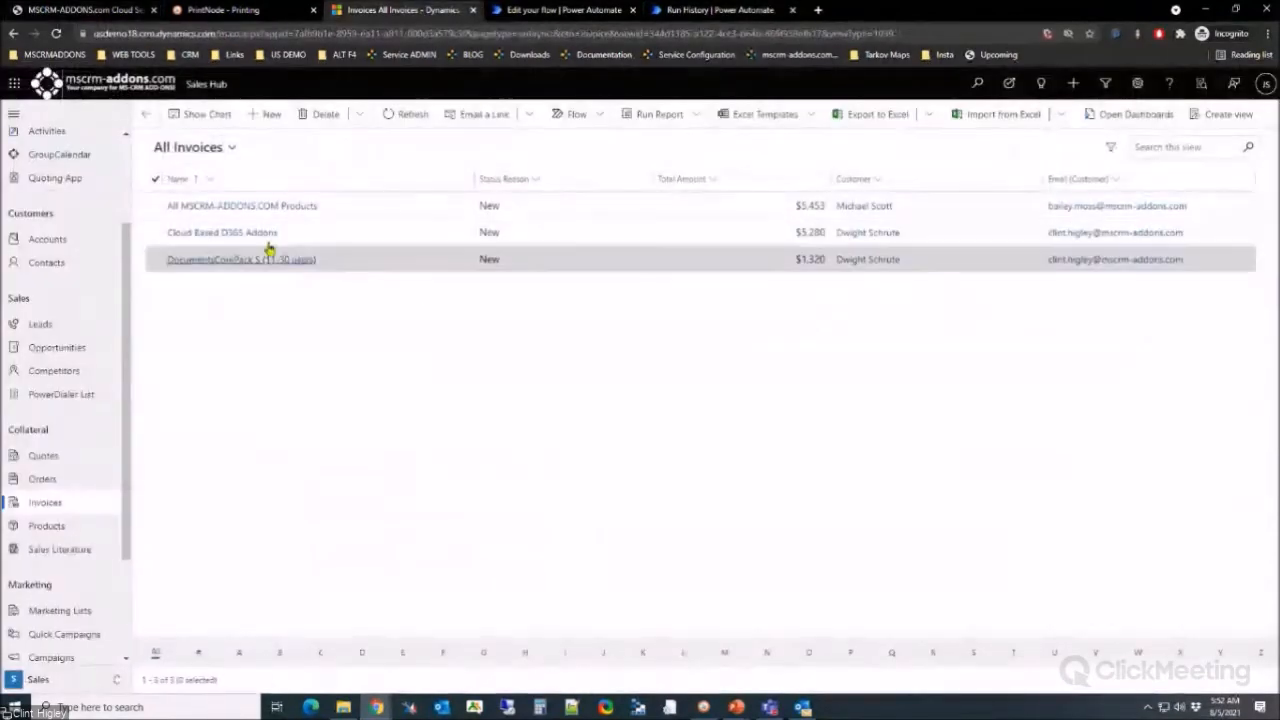
{"action": "left_click", "coordinate": [876, 212]}
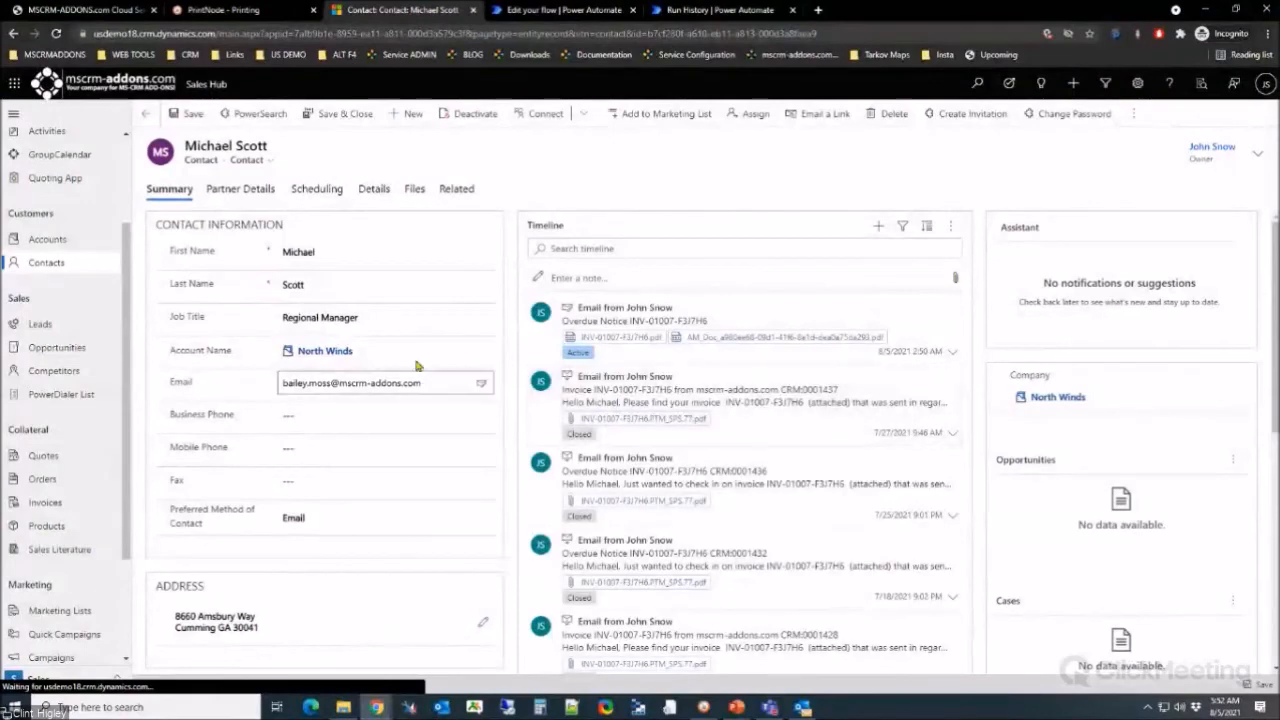
{"action": "left_click", "coordinate": [367, 199]}
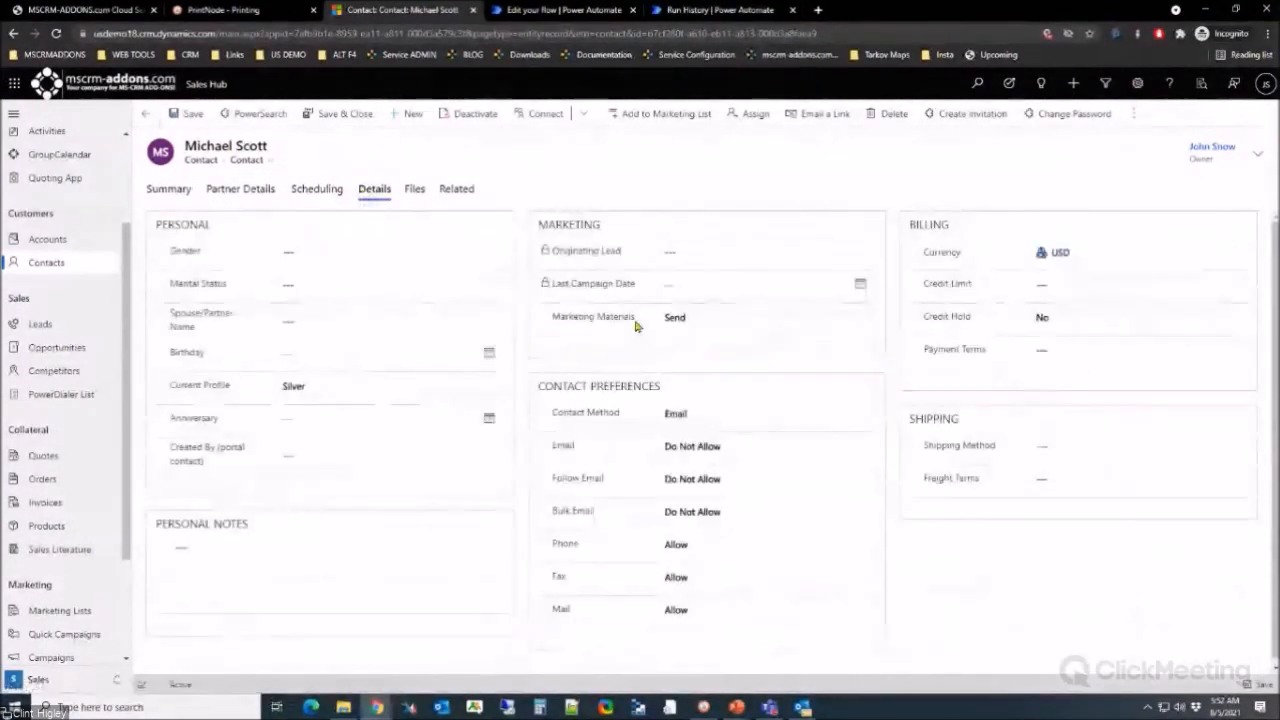
Step: Set the contact's preferred Contact Method to Mail and save the record, ignoring the duplicate record
{"action": "left_click", "coordinate": [706, 420]}
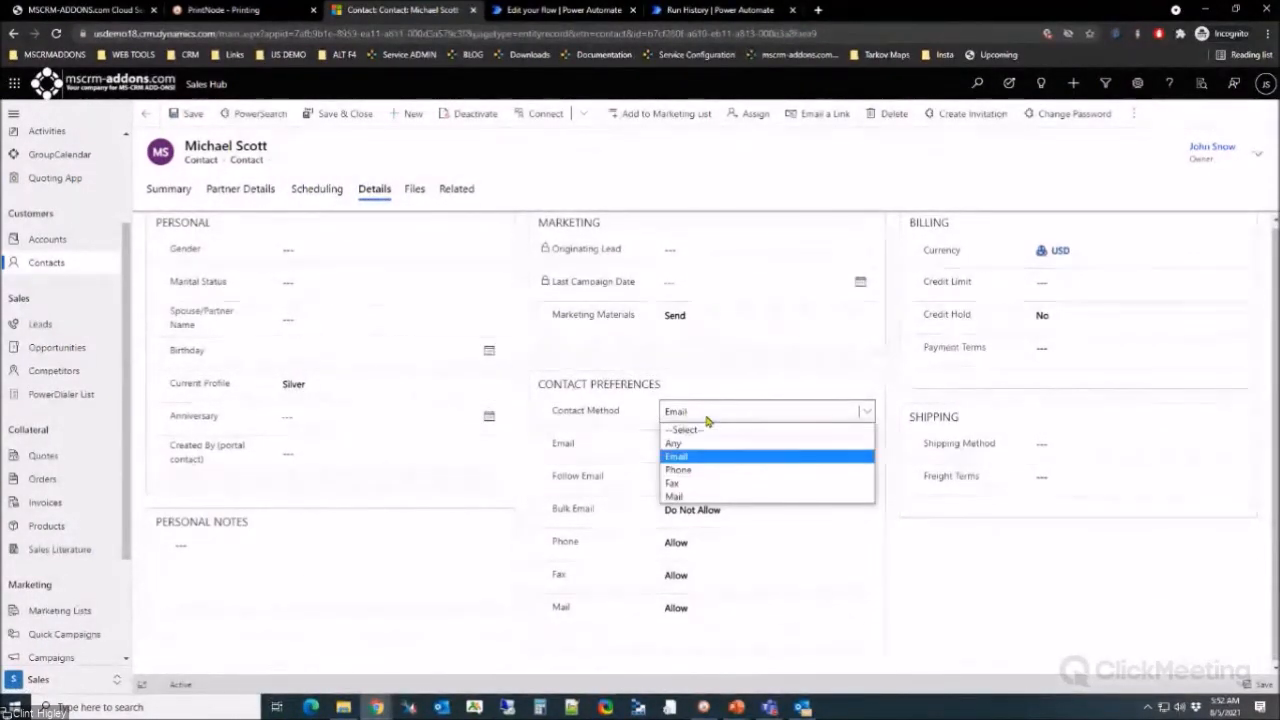
{"action": "left_click", "coordinate": [703, 497]}
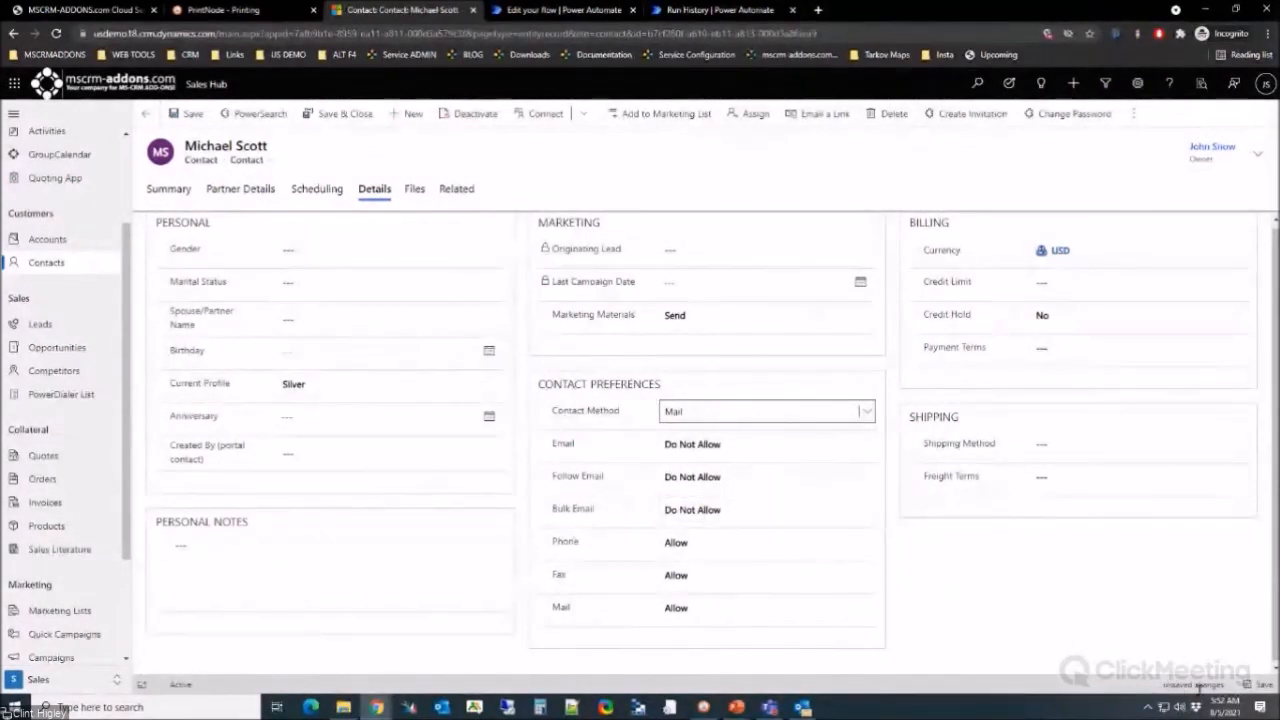
{"action": "key", "text": "ctrl+s"}
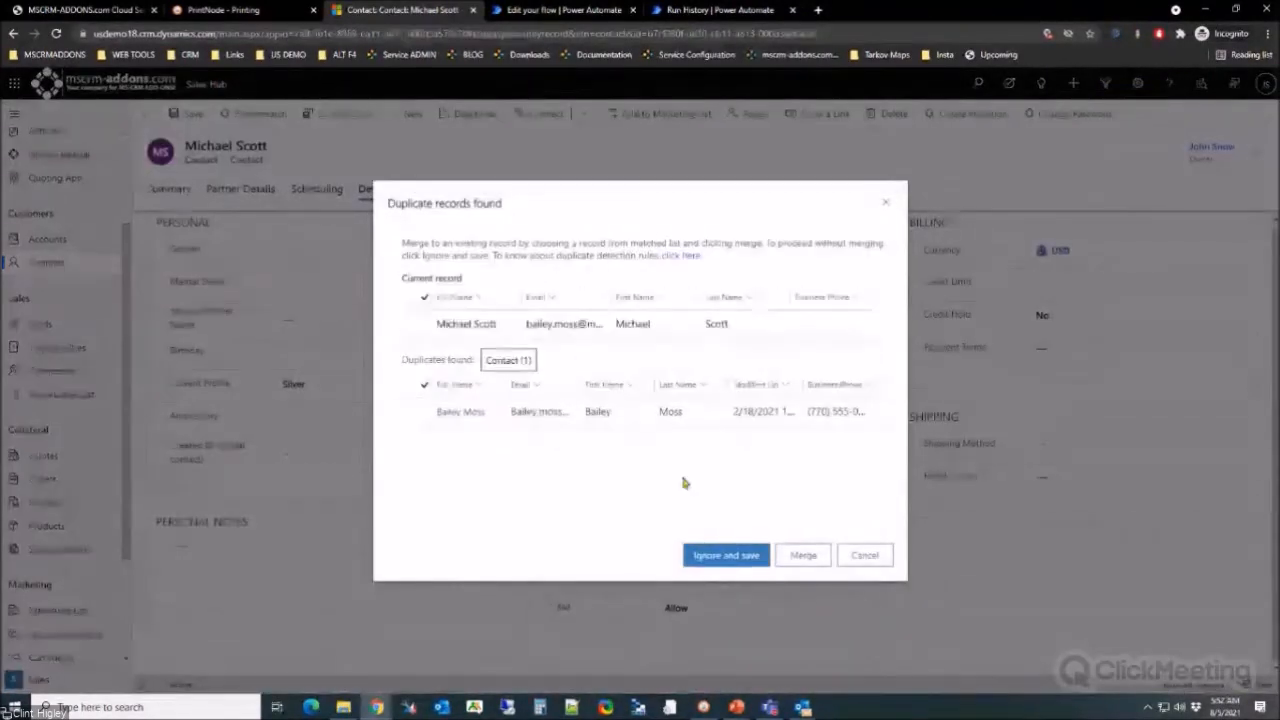
{"action": "left_click", "coordinate": [727, 556]}
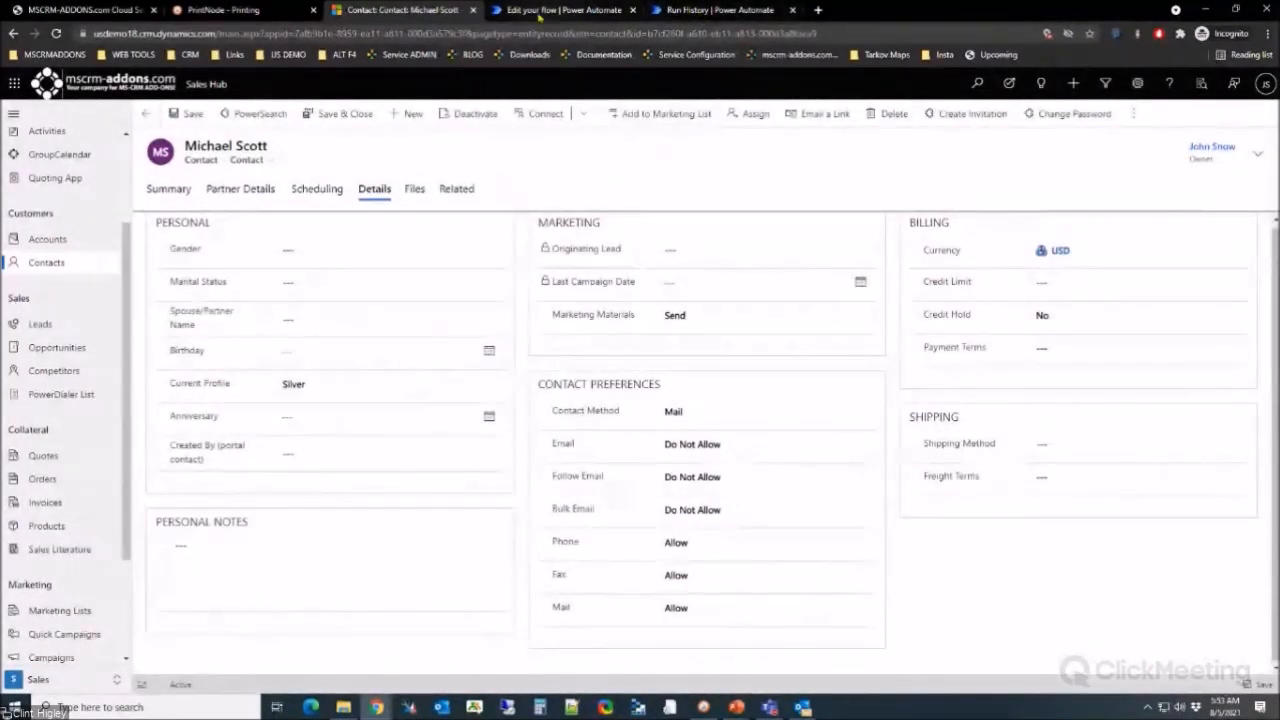
Step: Switch to the flow editor and start a manual test run of the 30 over due invoice flow
{"action": "left_click", "coordinate": [565, 10]}
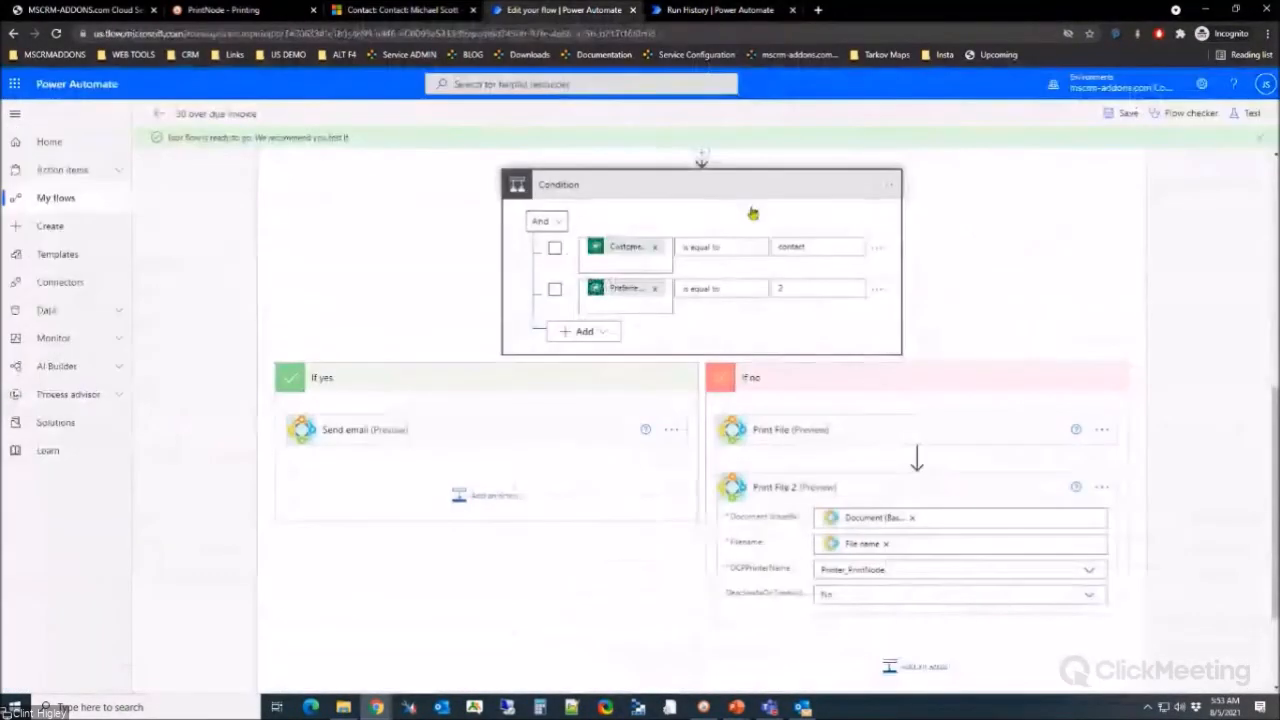
{"action": "left_click", "coordinate": [1251, 114]}
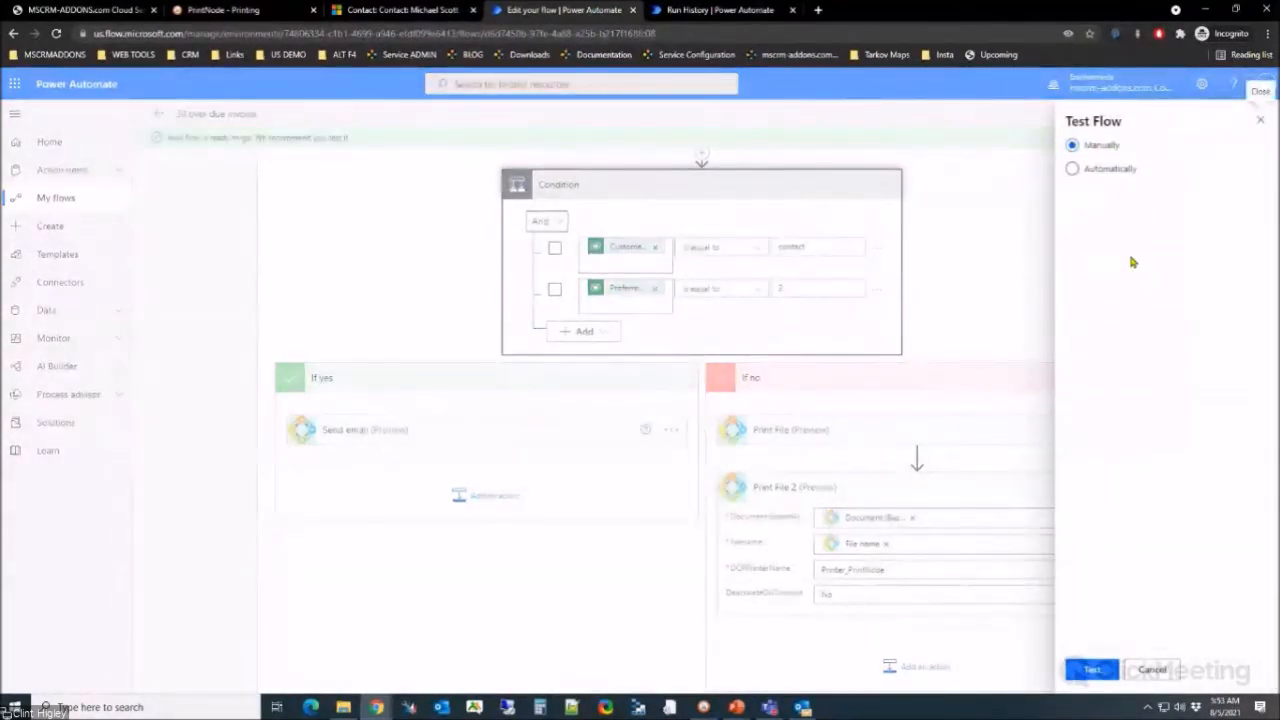
{"action": "left_click", "coordinate": [1088, 669]}
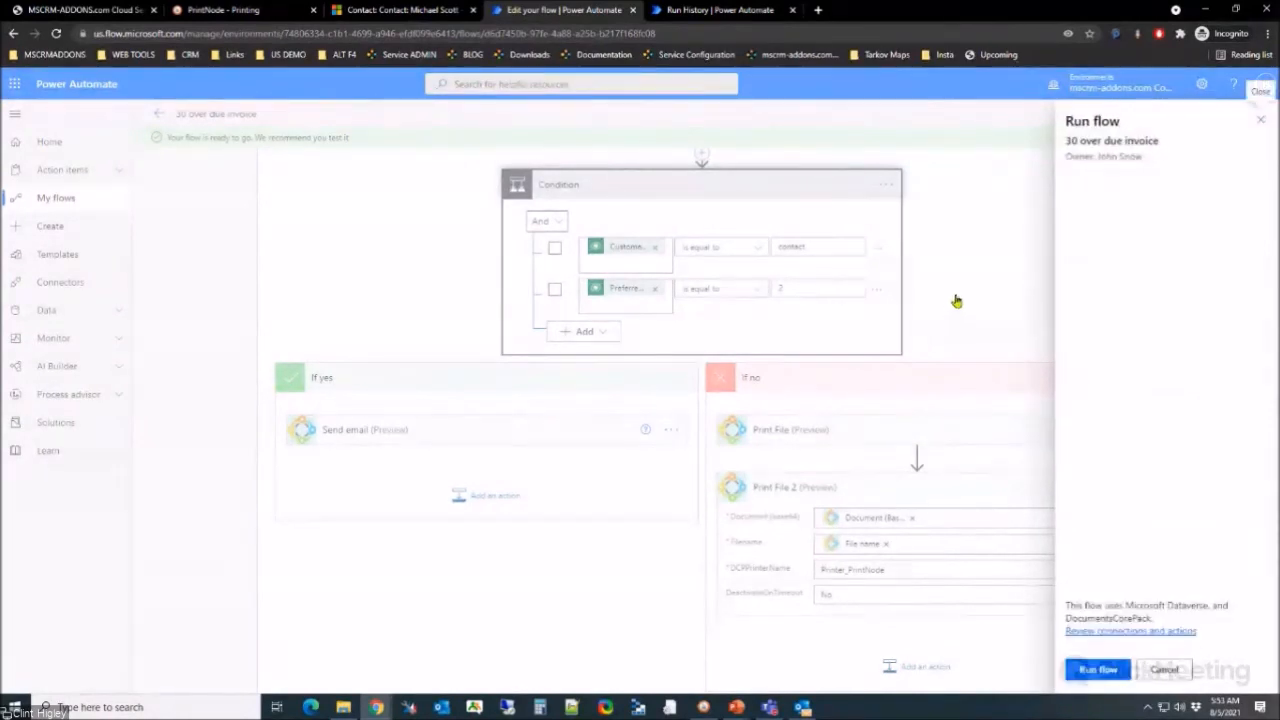
{"action": "left_click", "coordinate": [1100, 680]}
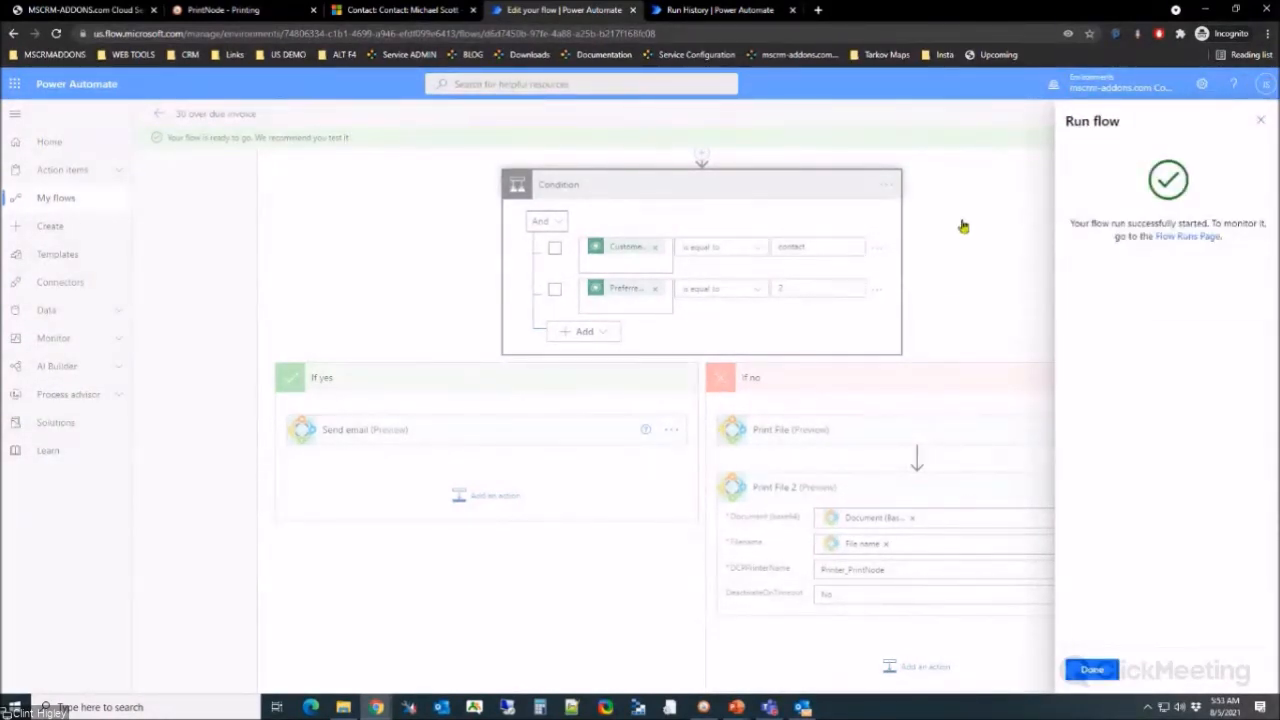
{"action": "left_click", "coordinate": [400, 12]}
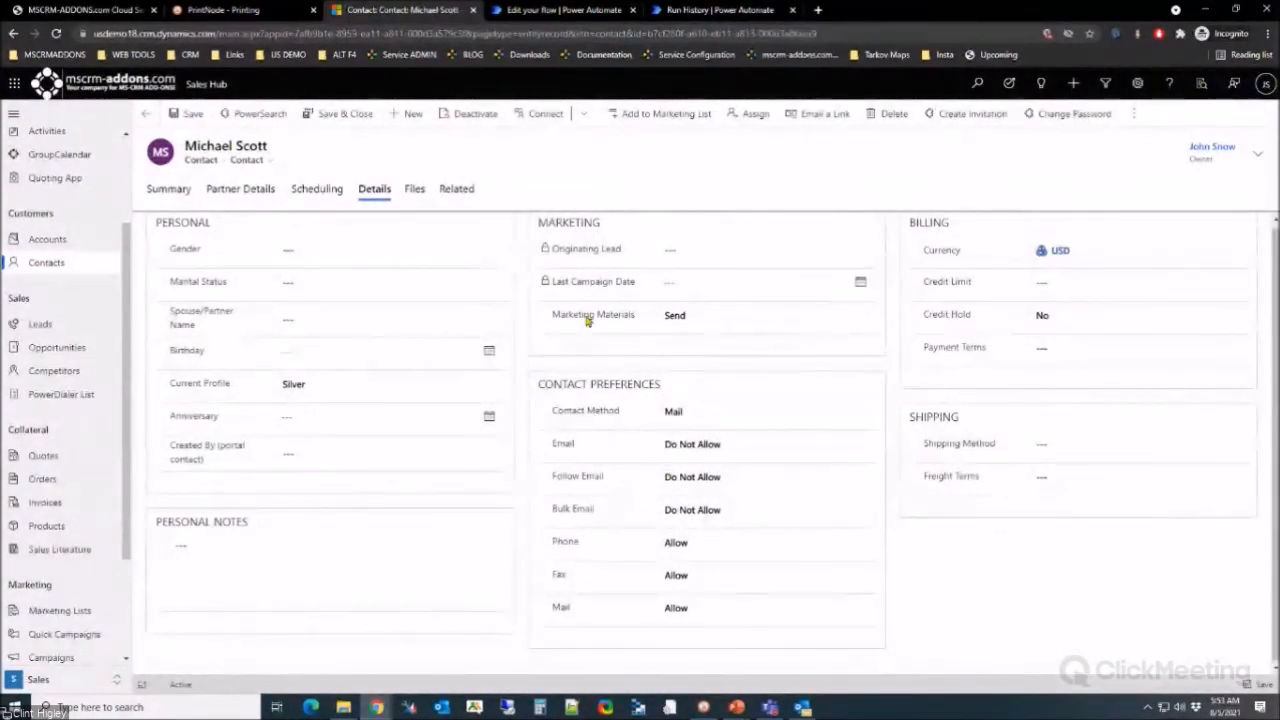
{"action": "left_click", "coordinate": [727, 12]}
{"action": "left_click", "coordinate": [564, 10]}
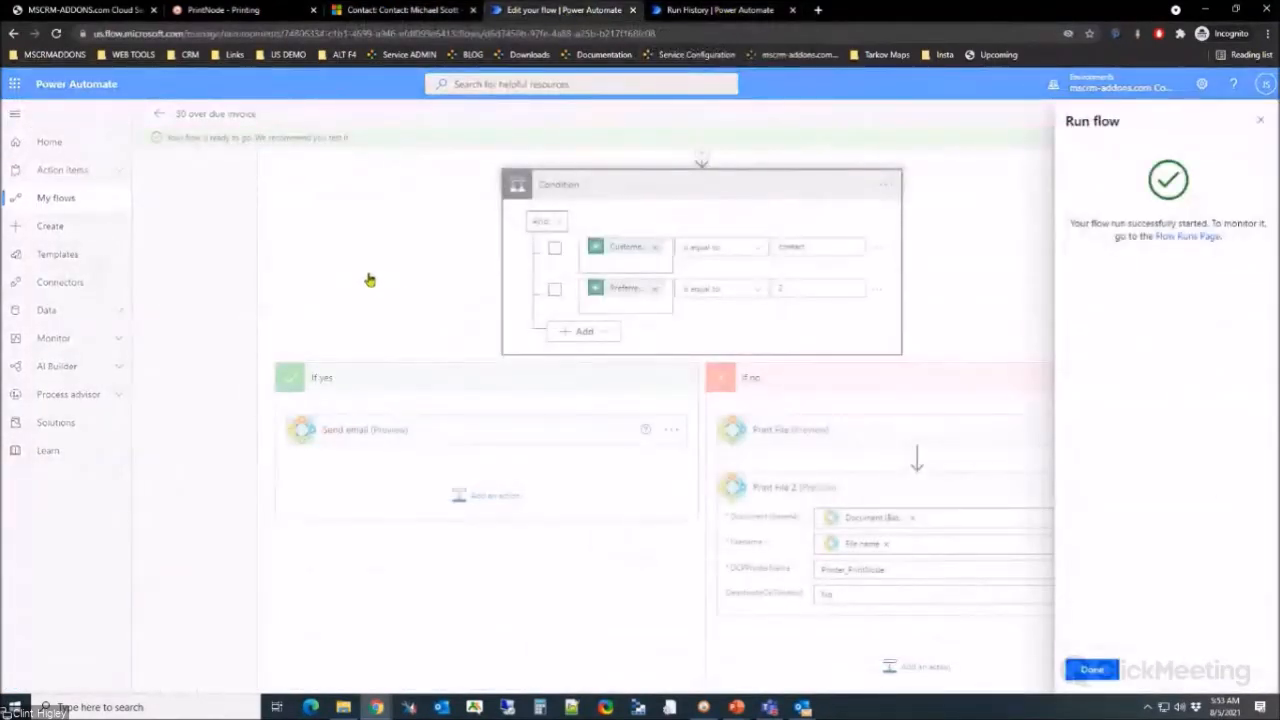
Step: Reread the Send email return value in the failed run and compare it with the contact's email preferences in Dynamics 365
{"action": "left_click", "coordinate": [707, 12]}
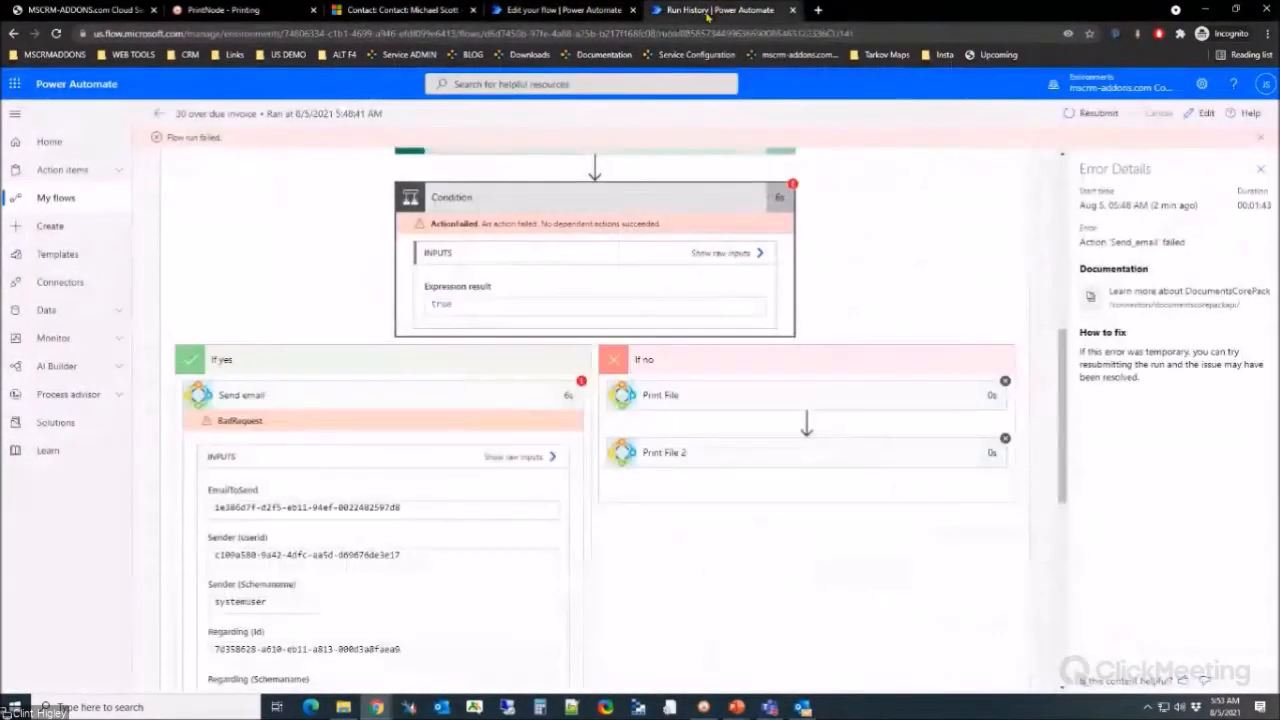
{"action": "scroll", "coordinate": [389, 506], "scroll_direction": "down", "scroll_amount": 5}
{"action": "scroll", "coordinate": [343, 487], "scroll_direction": "down", "scroll_amount": 1}
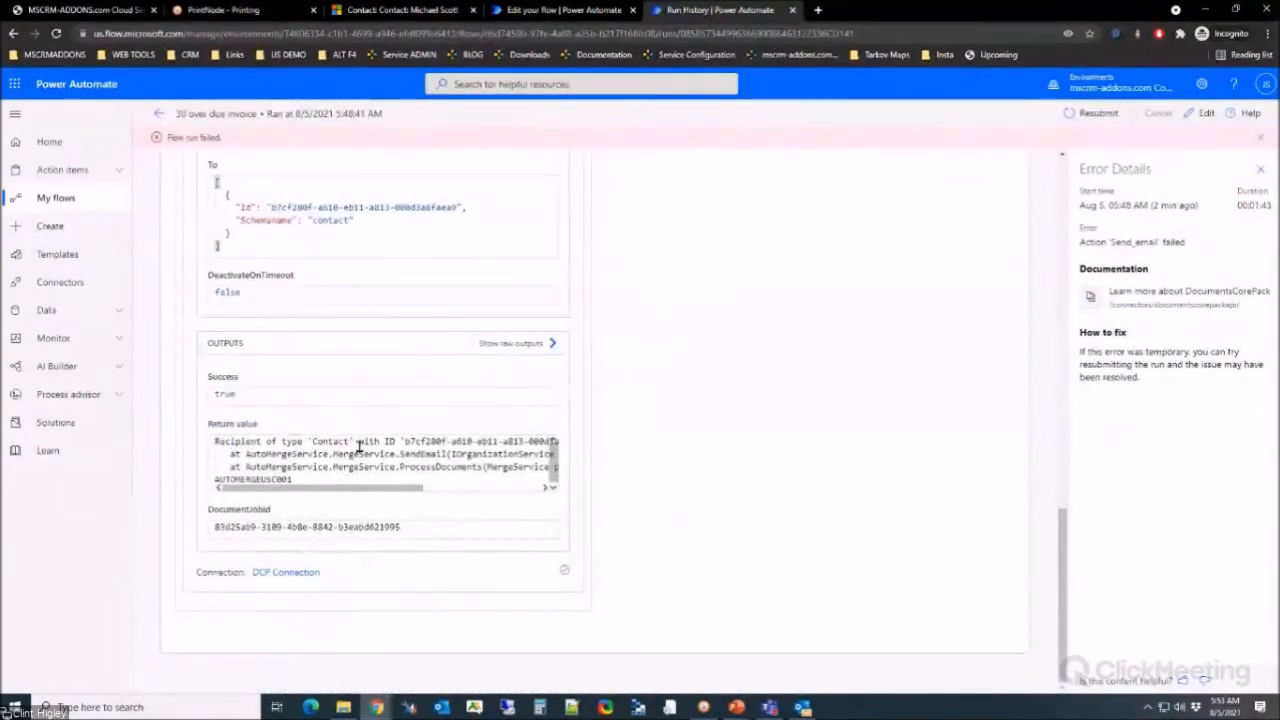
{"action": "left_click_drag", "start_coordinate": [371, 488], "coordinate": [502, 477]}
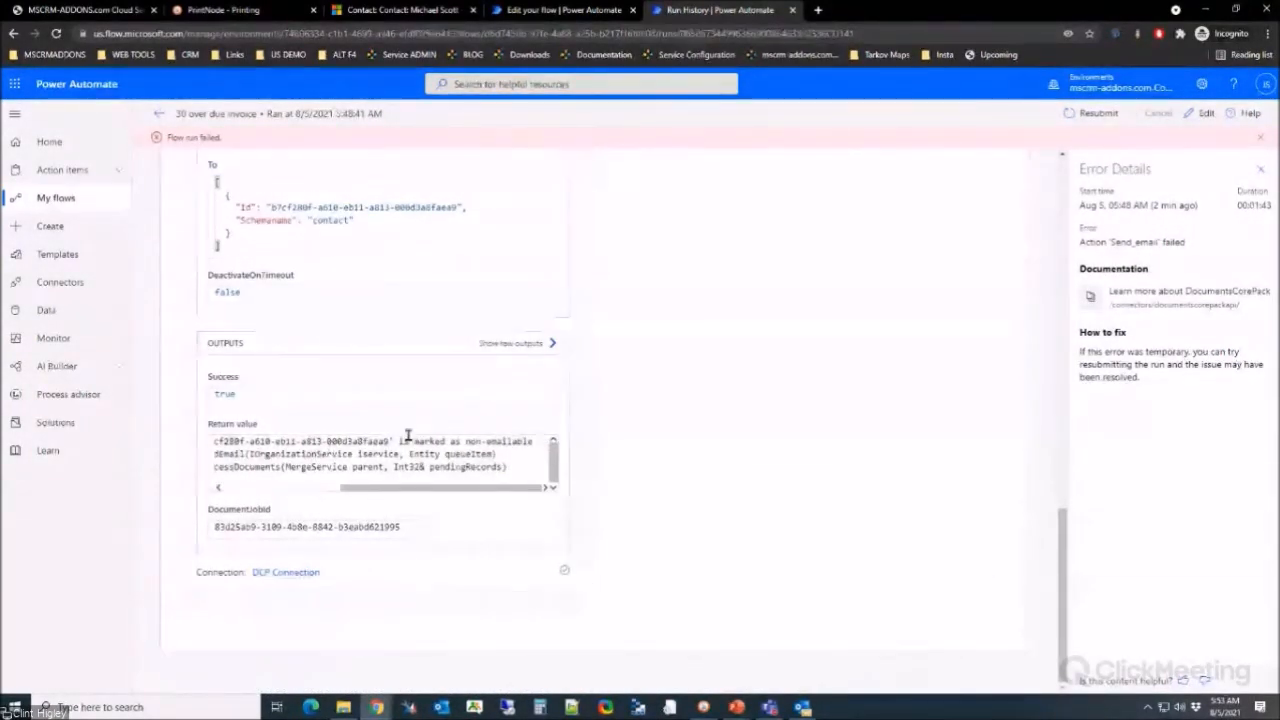
{"action": "left_click_drag", "start_coordinate": [401, 440], "coordinate": [212, 440]}
{"action": "left_click_drag", "start_coordinate": [392, 487], "coordinate": [516, 482]}
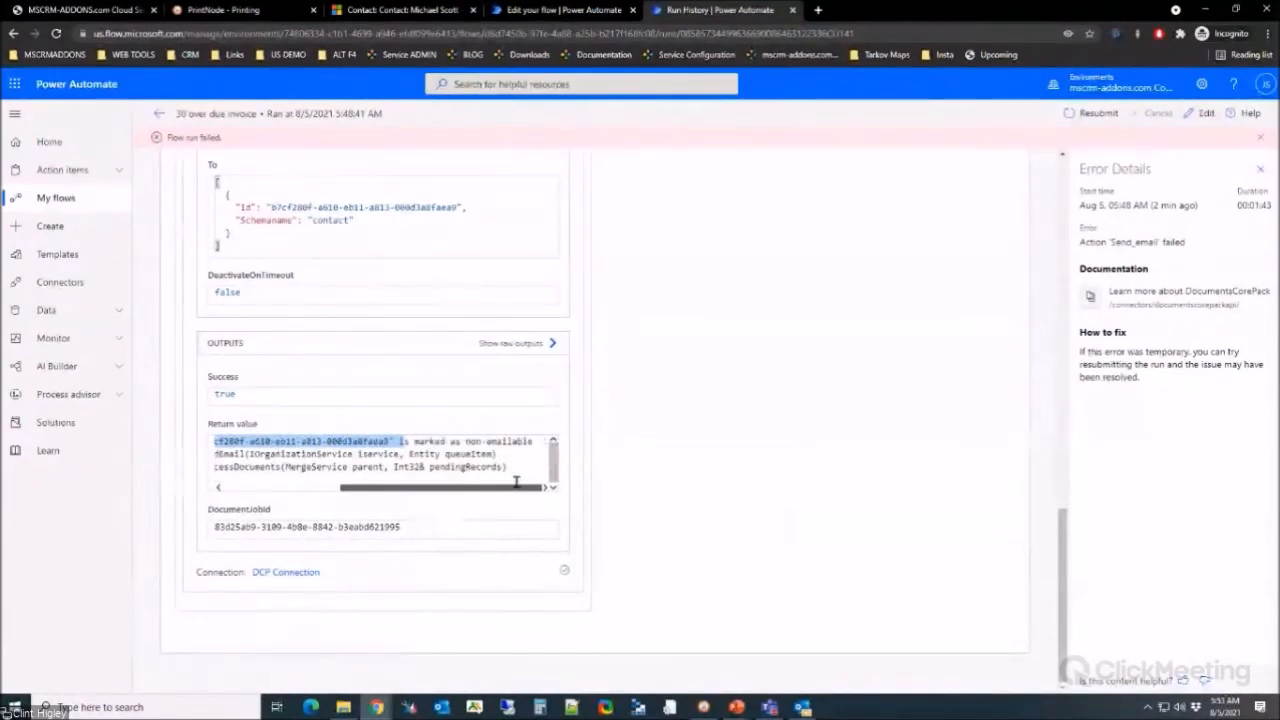
{"action": "left_click", "coordinate": [767, 307]}
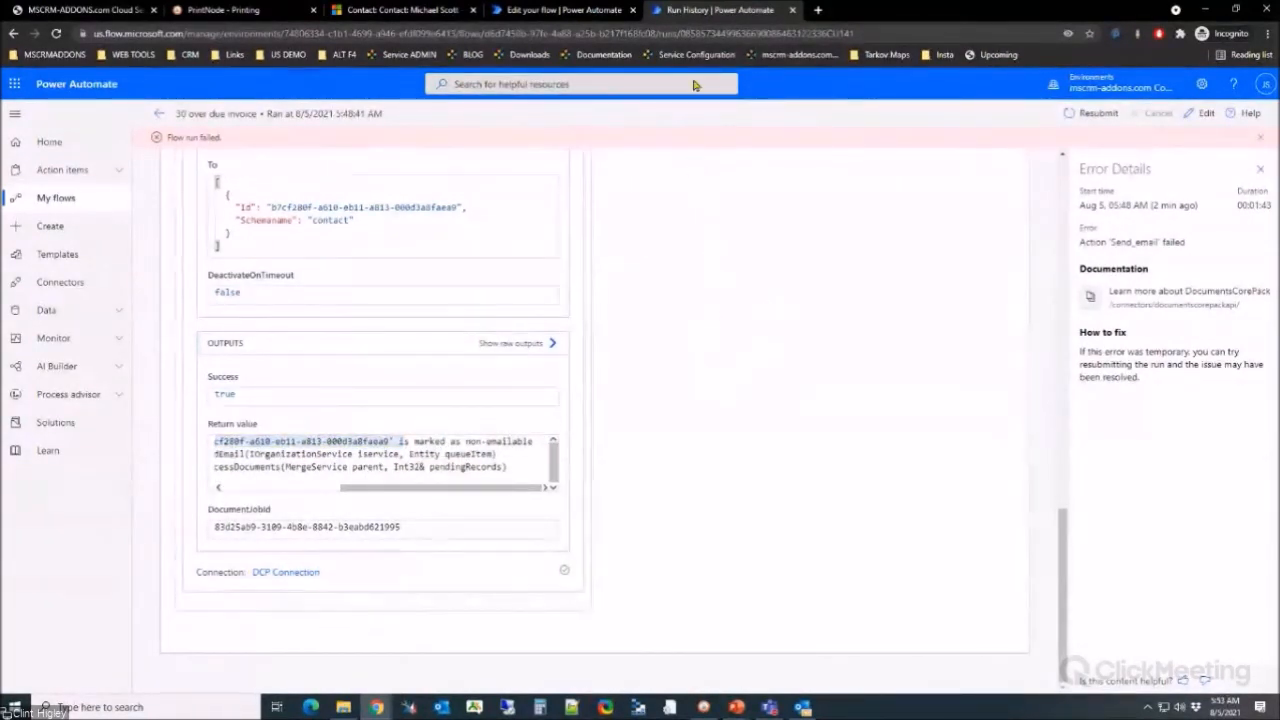
{"action": "left_click", "coordinate": [395, 12]}
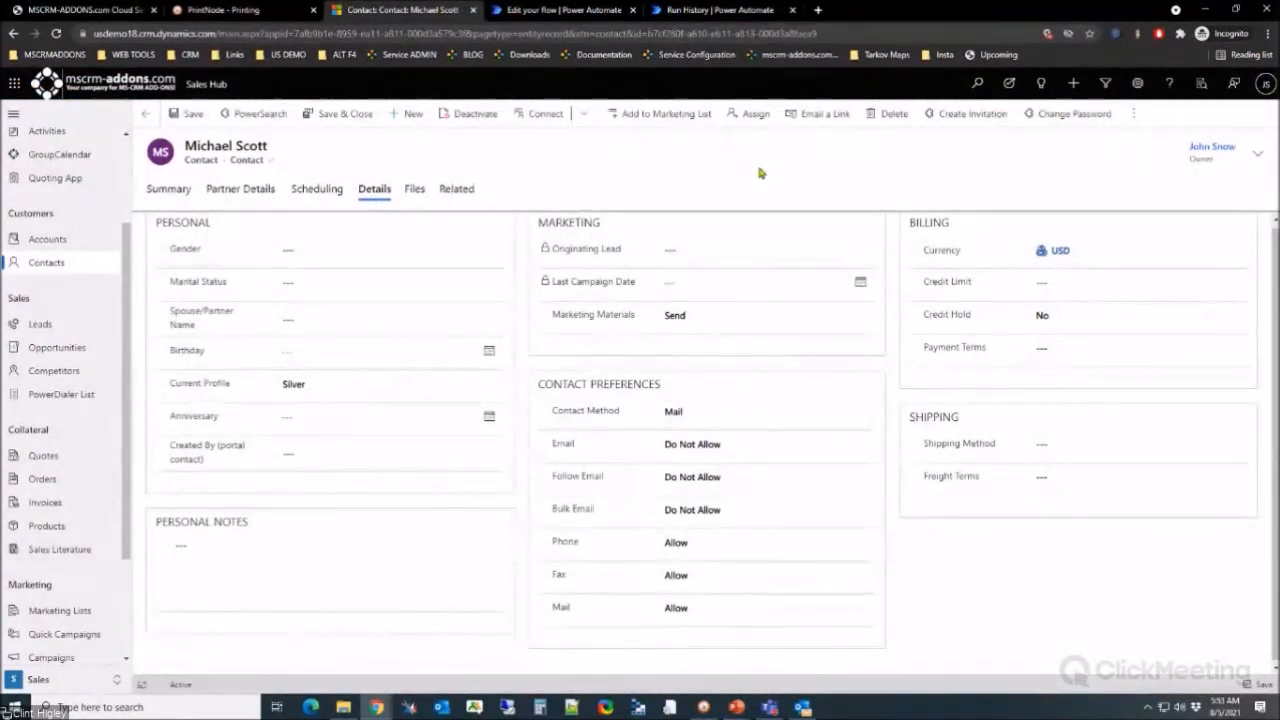
{"action": "left_click", "coordinate": [718, 10]}
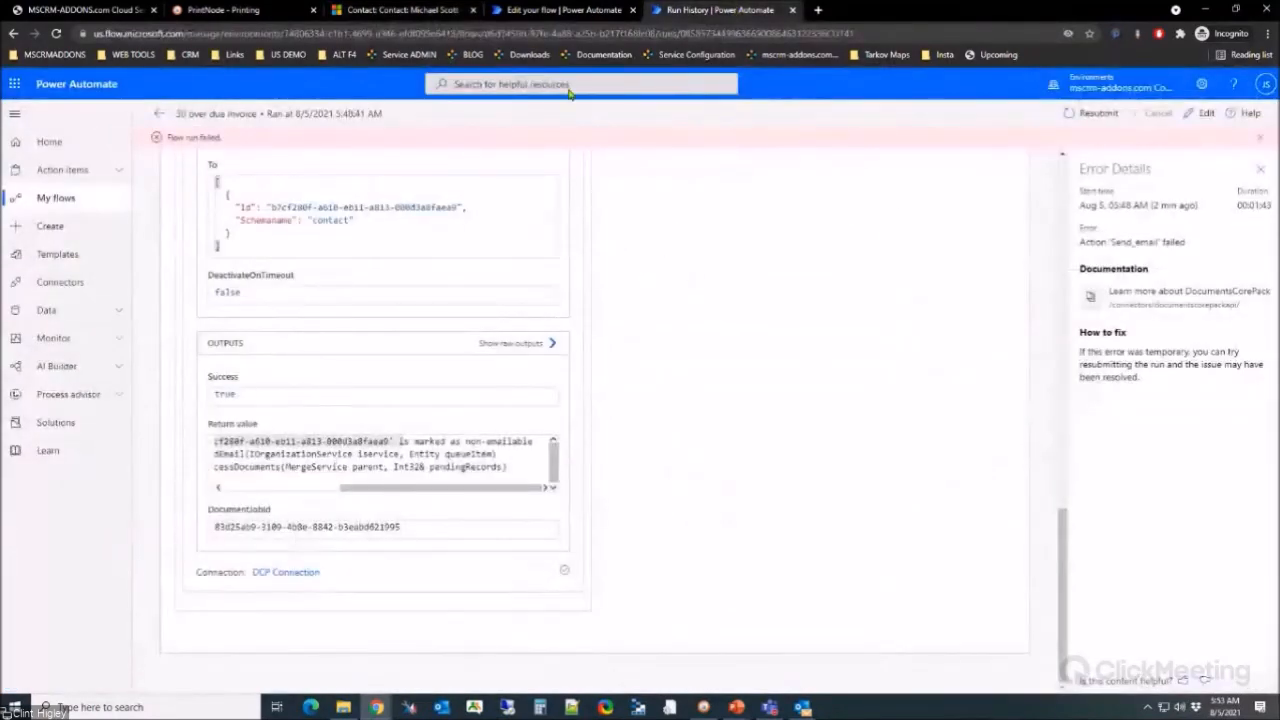
Step: Close the flow editor's run confirmation, expand Apply to each in the running test, and go to the second iteration
{"action": "left_click", "coordinate": [560, 10]}
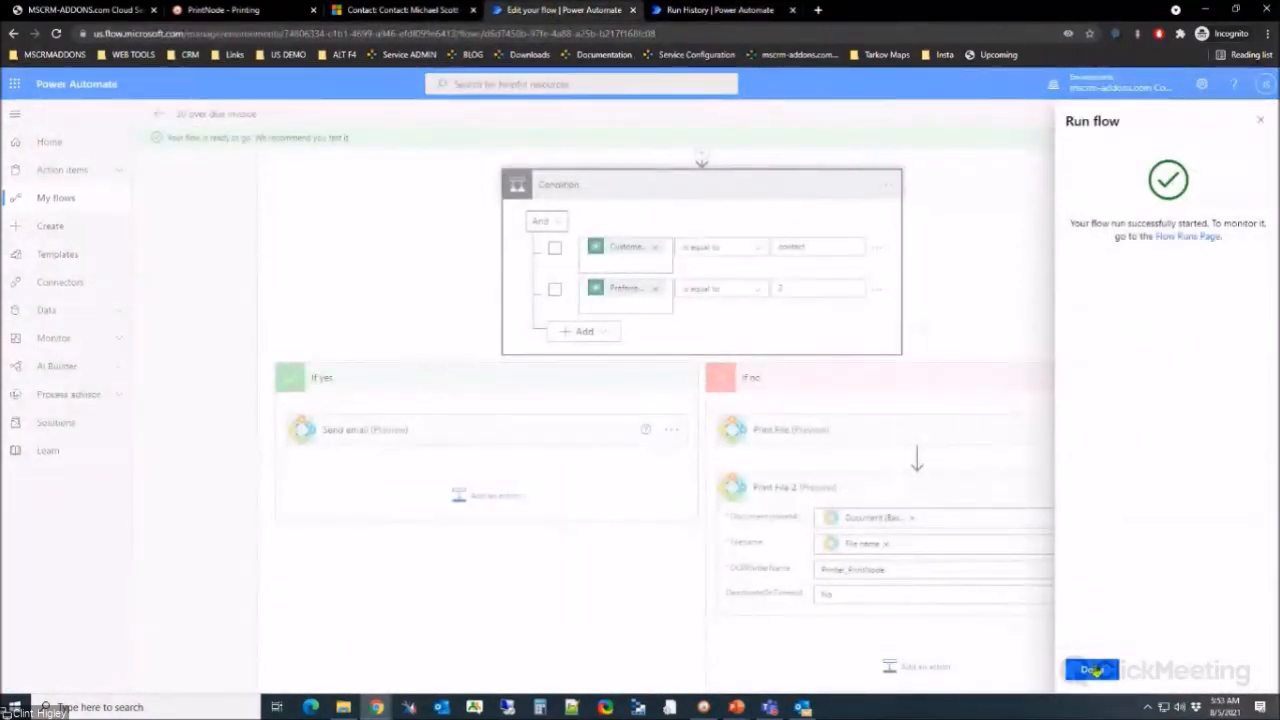
{"action": "left_click", "coordinate": [1093, 669]}
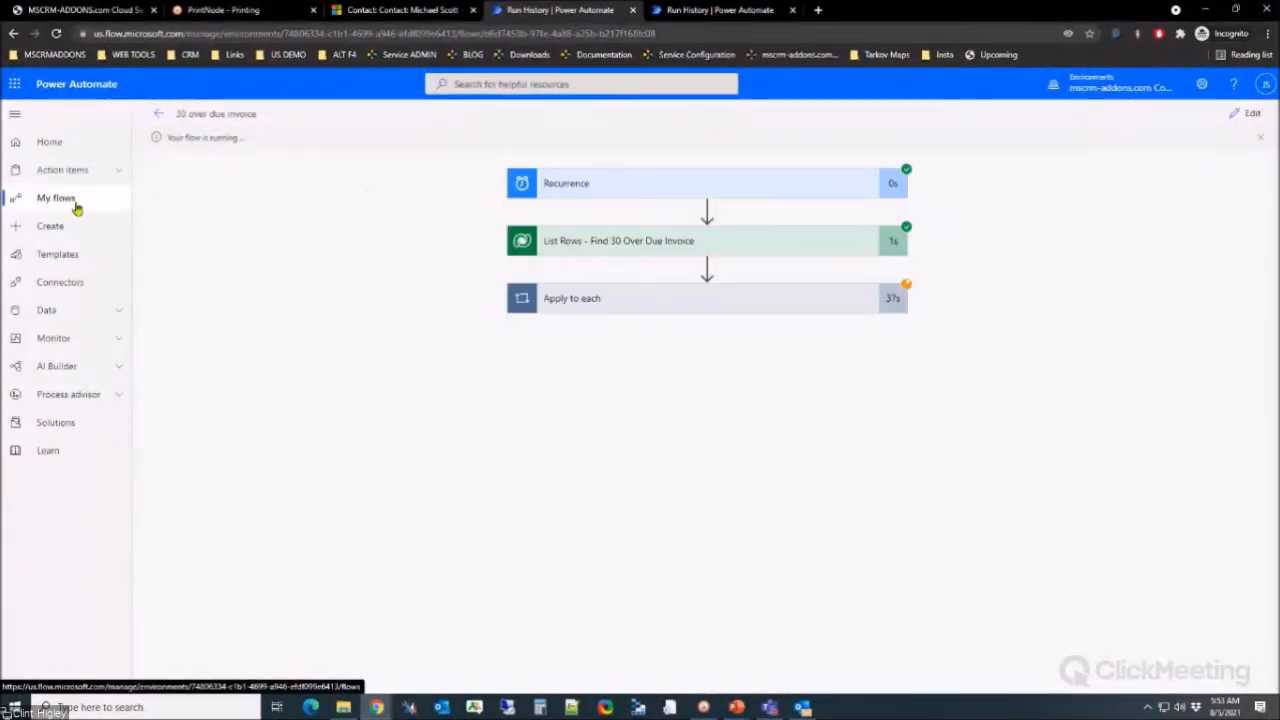
{"action": "left_click", "coordinate": [595, 301]}
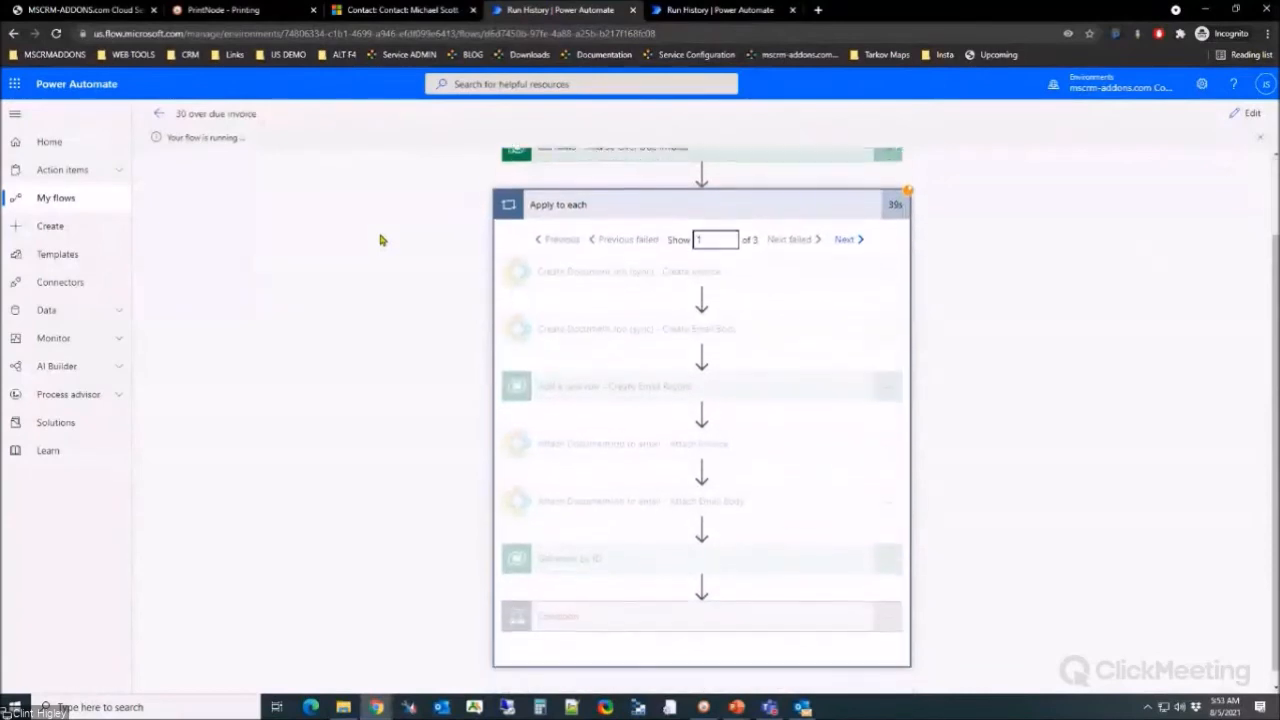
{"action": "left_click", "coordinate": [848, 226]}
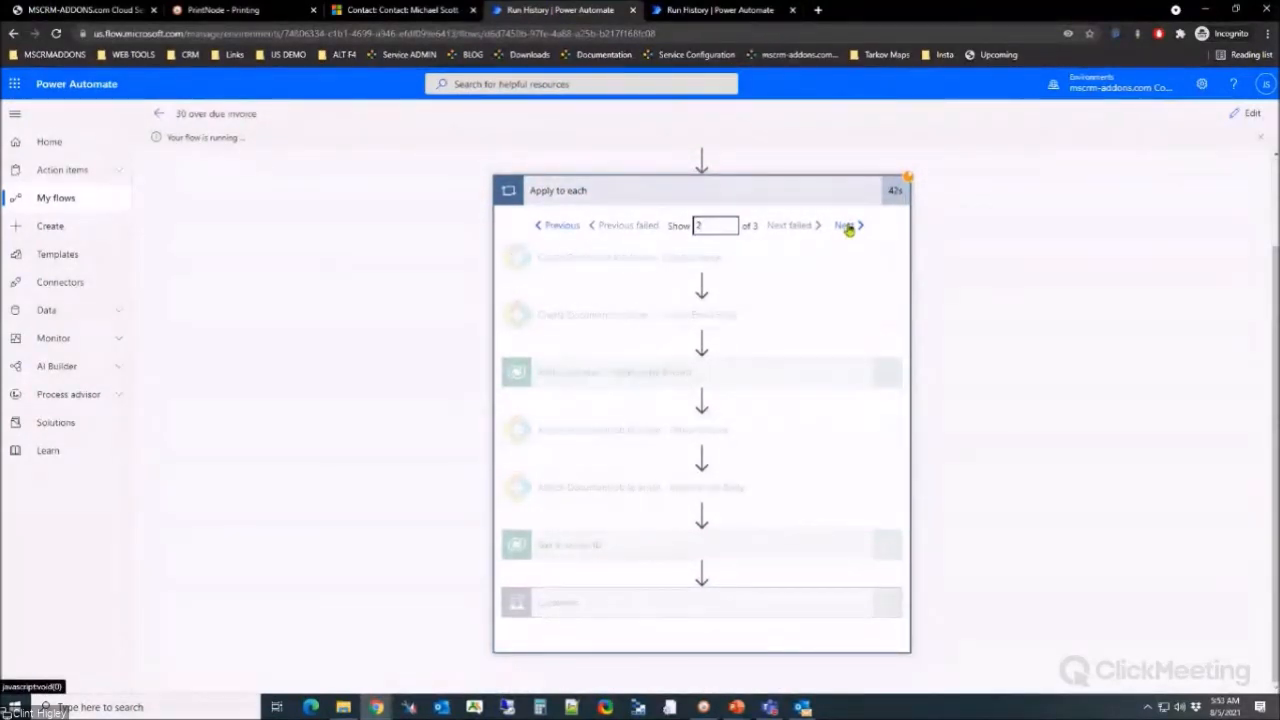
Step: Open the newest run from the 30 over due invoice flow's run history and page through its Apply to each iterations
{"action": "left_click", "coordinate": [56, 198]}
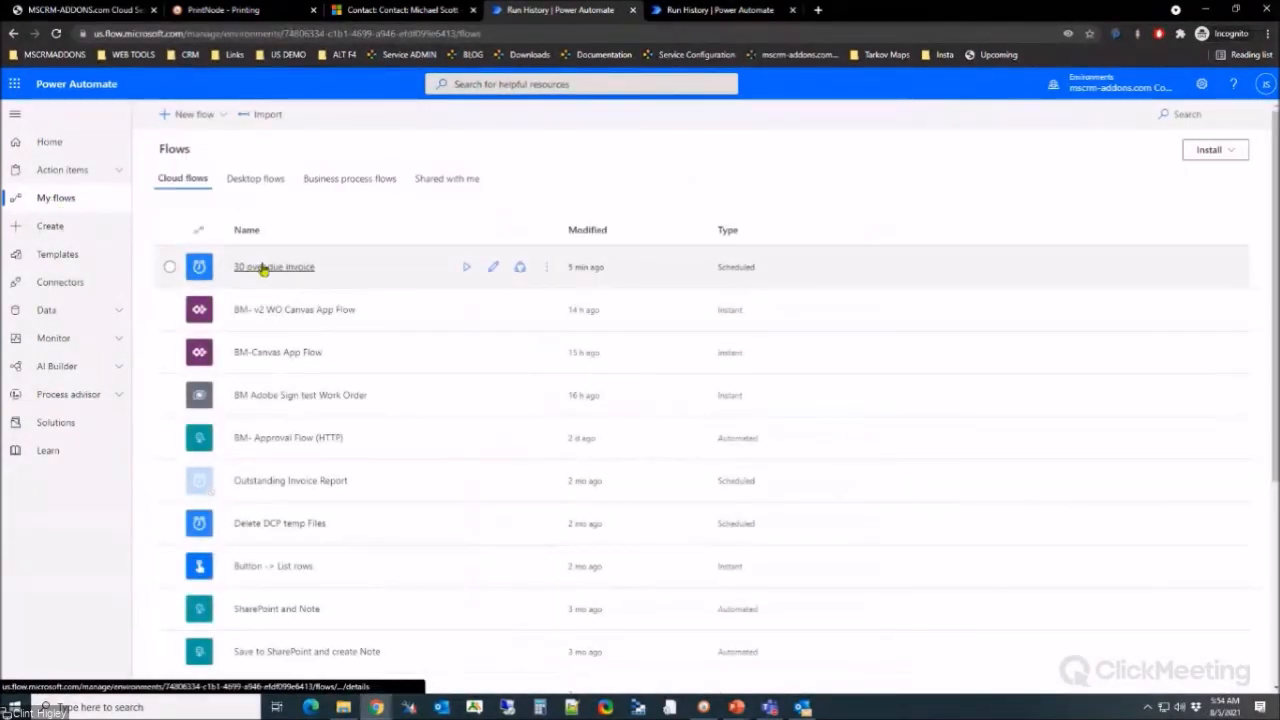
{"action": "left_click", "coordinate": [263, 266]}
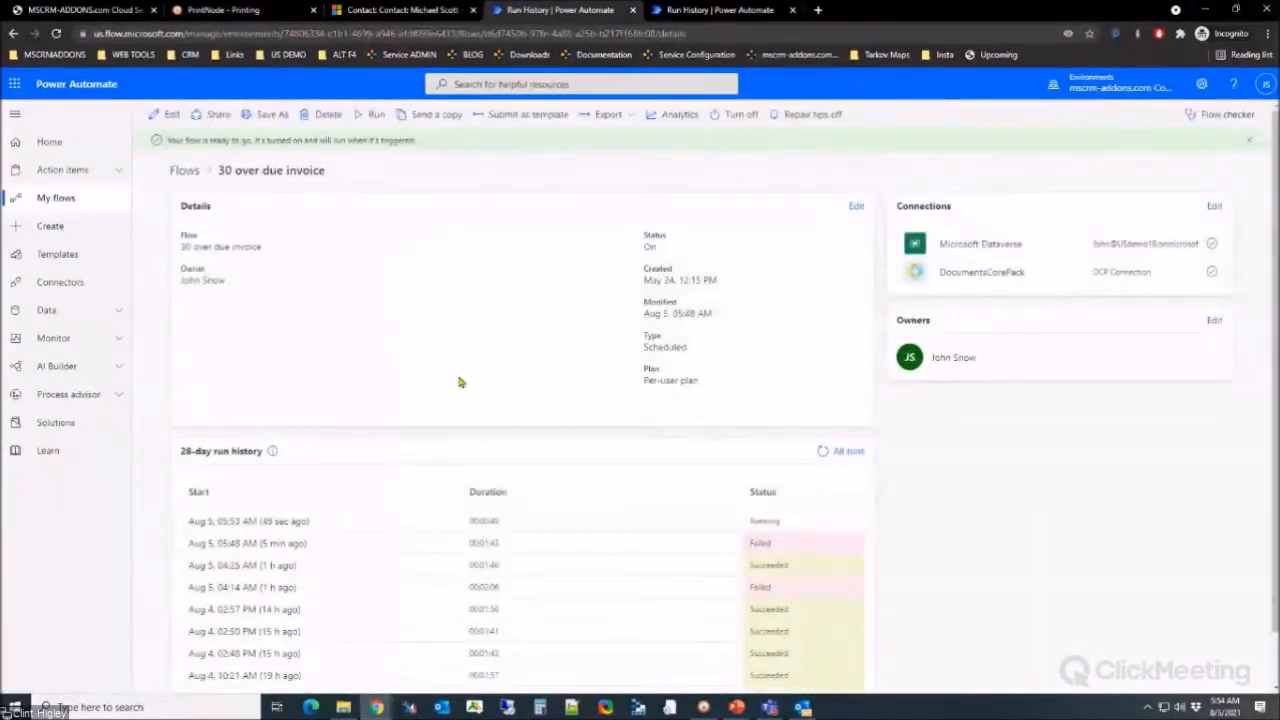
{"action": "left_click", "coordinate": [249, 524]}
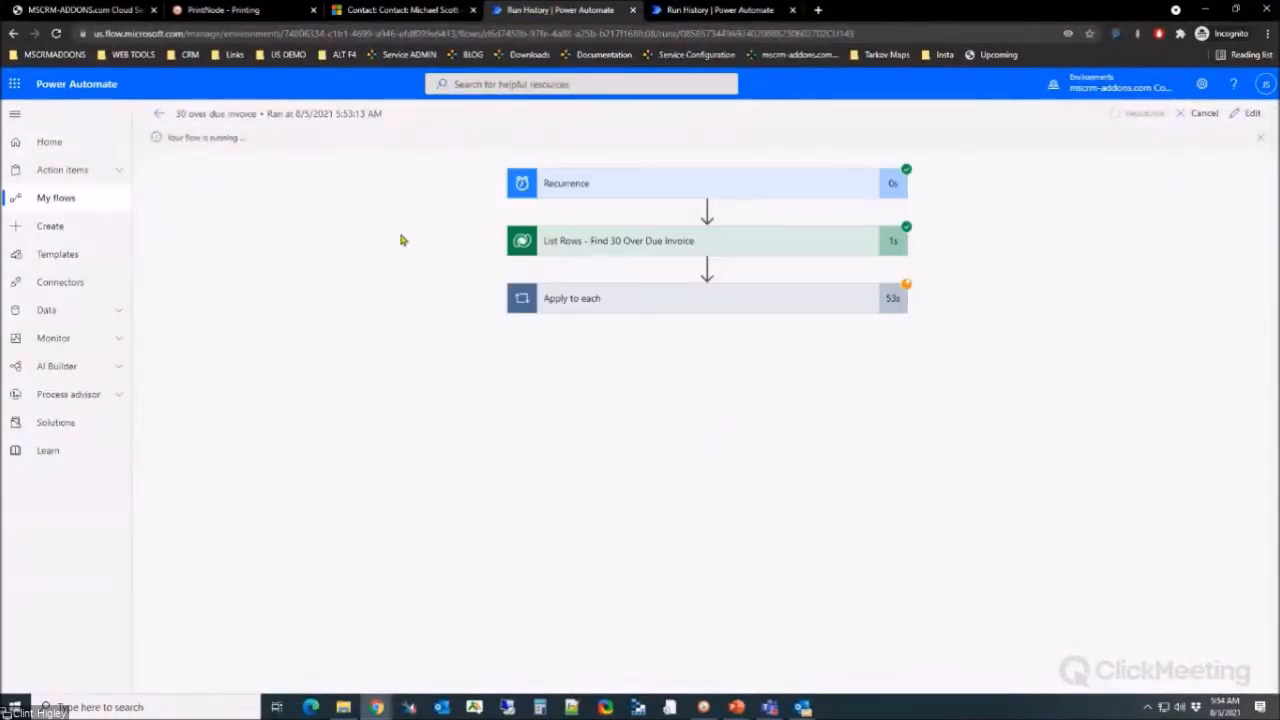
{"action": "left_click", "coordinate": [652, 304]}
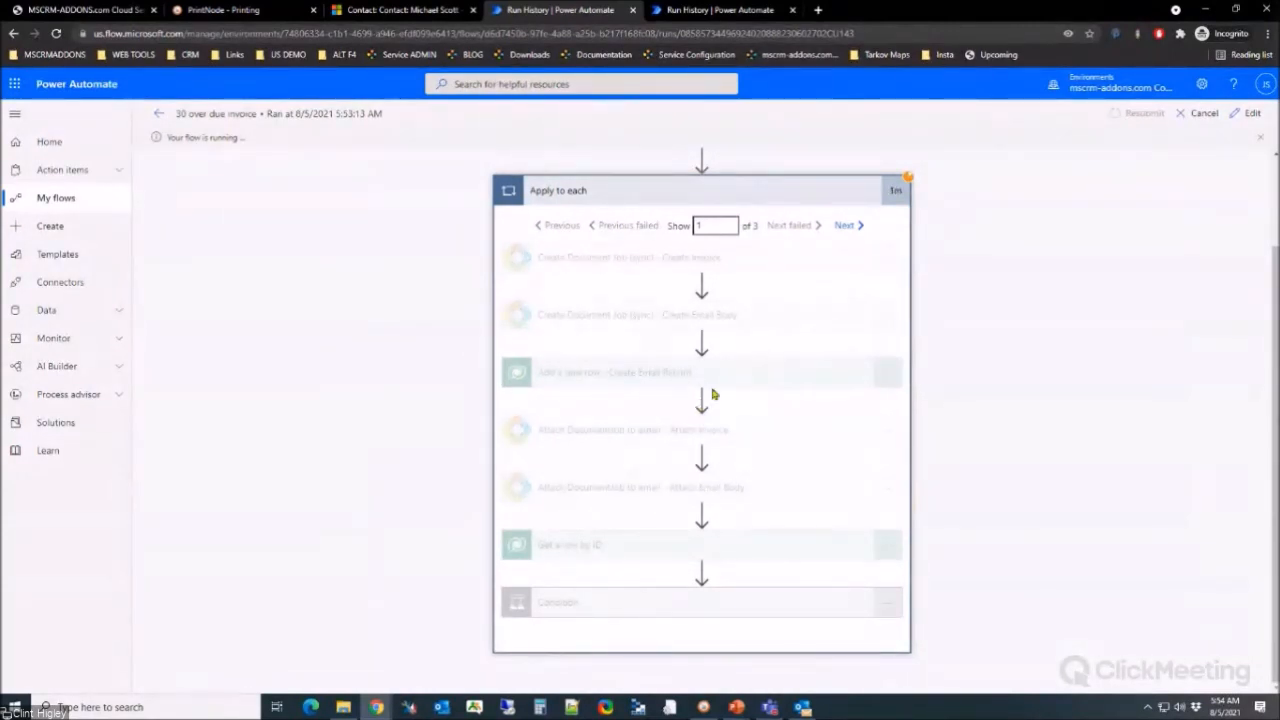
{"action": "left_click", "coordinate": [845, 228]}
{"action": "left_click", "coordinate": [850, 225]}
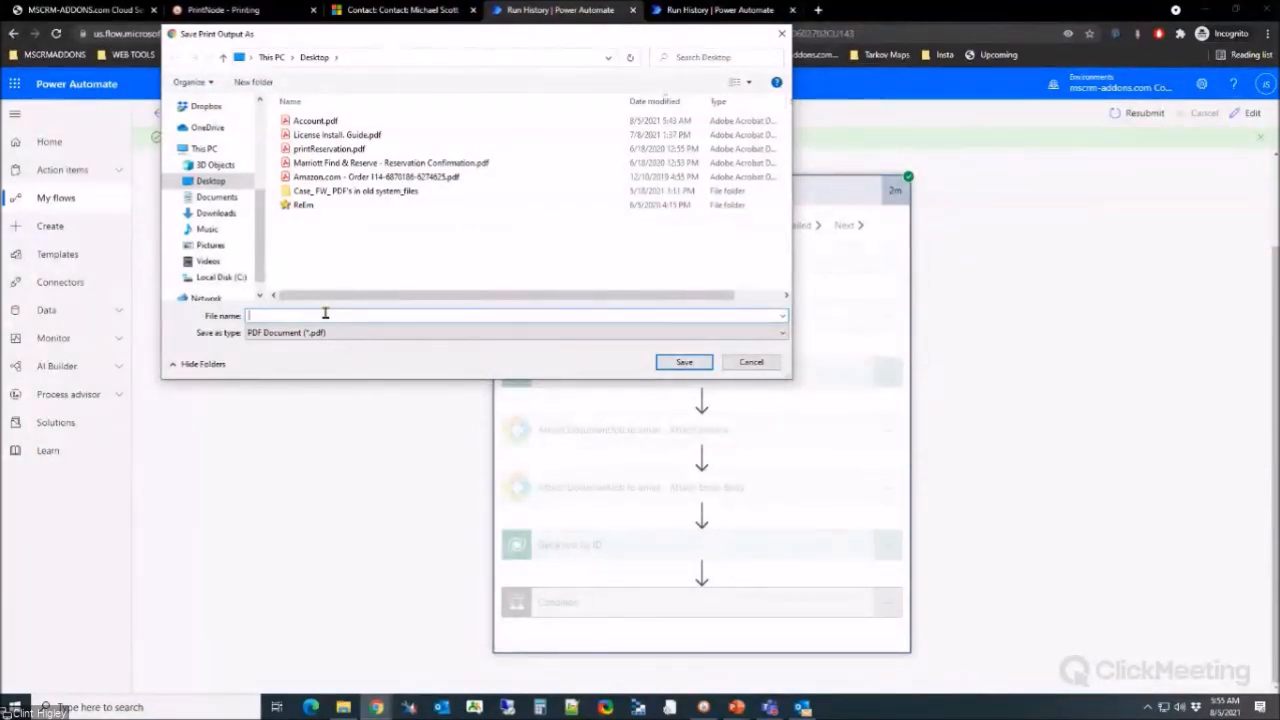
Step: Save the two print outputs to the Desktop as PDF documents named Invoice and Letter
{"action": "type", "text": "Invoice"}
{"action": "key", "text": "Return"}
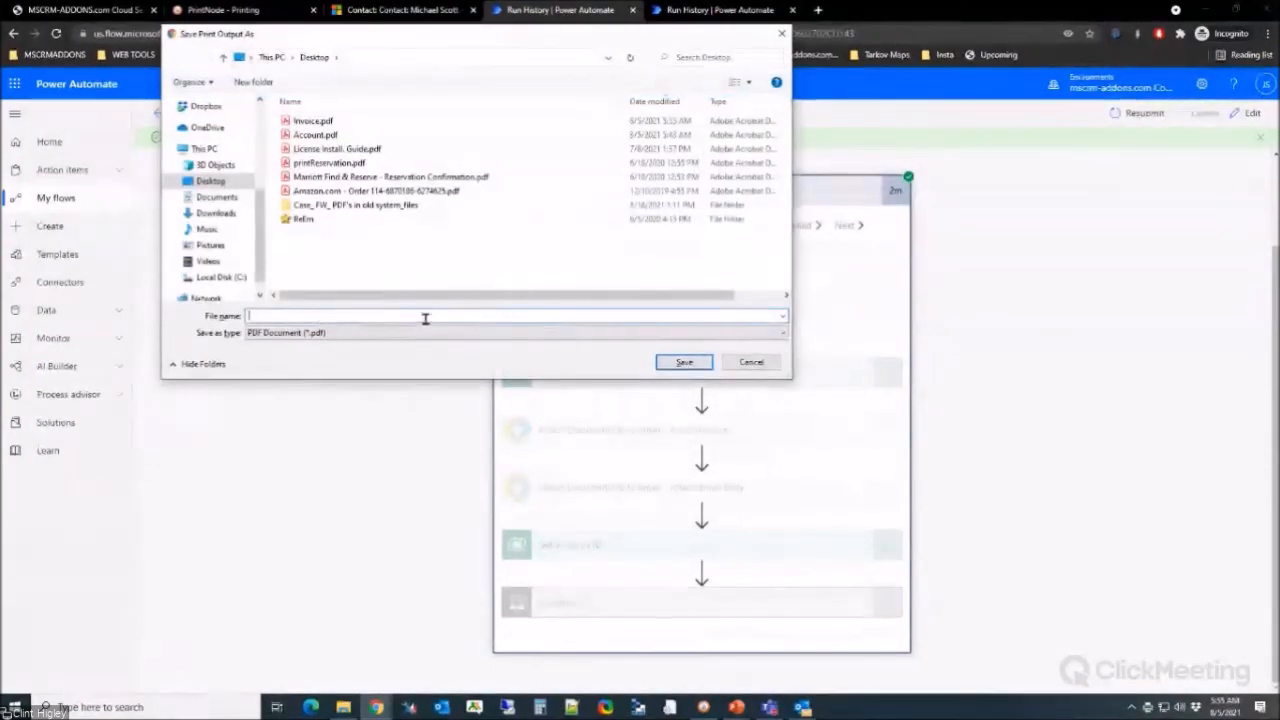
{"action": "left_click", "coordinate": [425, 318]}
{"action": "type", "text": "Letter"}
{"action": "left_click", "coordinate": [684, 362]}
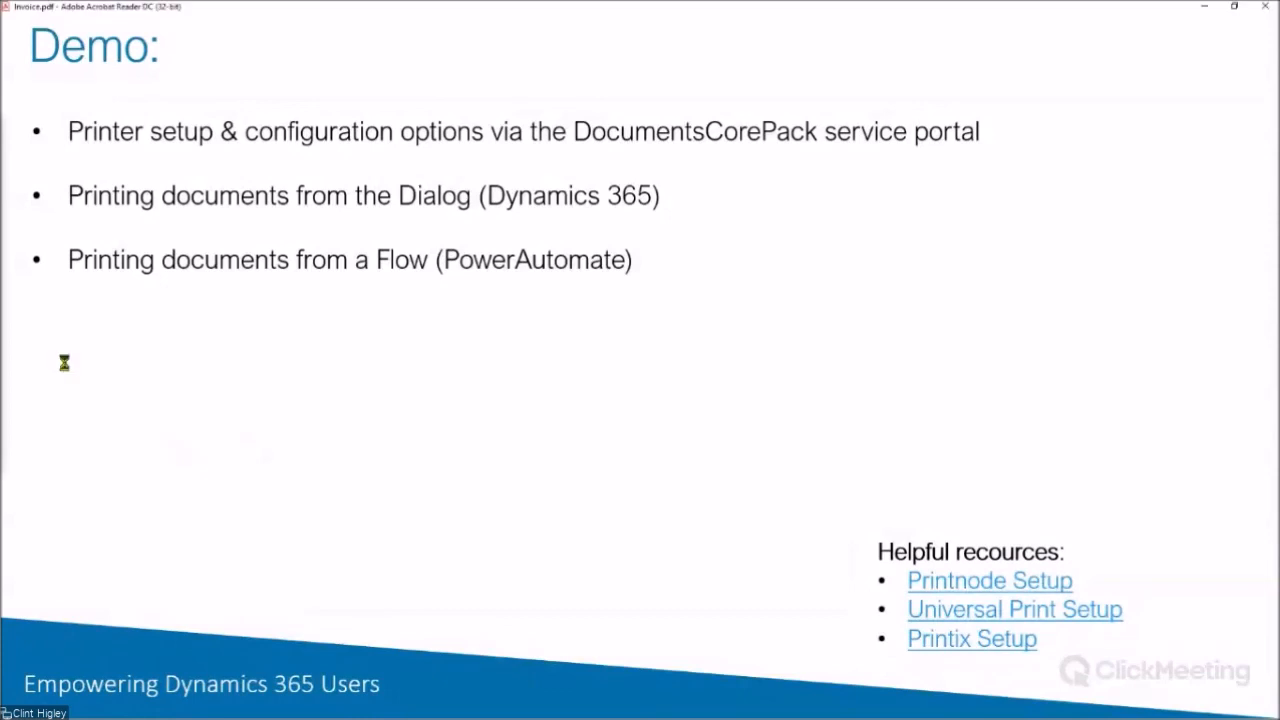
Step: Review the printed Invoice.pdf and Letter.pdf in Adobe Acrobat Reader
{"action": "scroll", "coordinate": [497, 368], "scroll_direction": "down", "scroll_amount": 5}
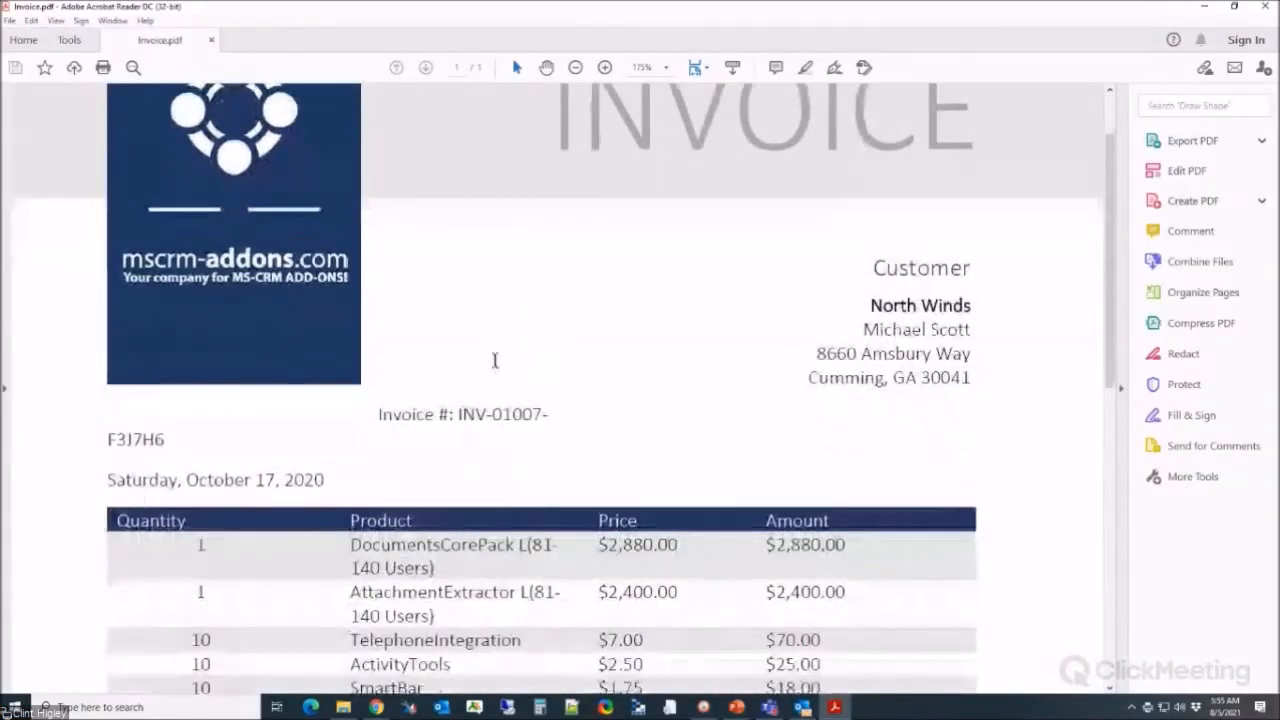
{"action": "scroll", "coordinate": [491, 360], "scroll_direction": "down", "scroll_amount": 1}
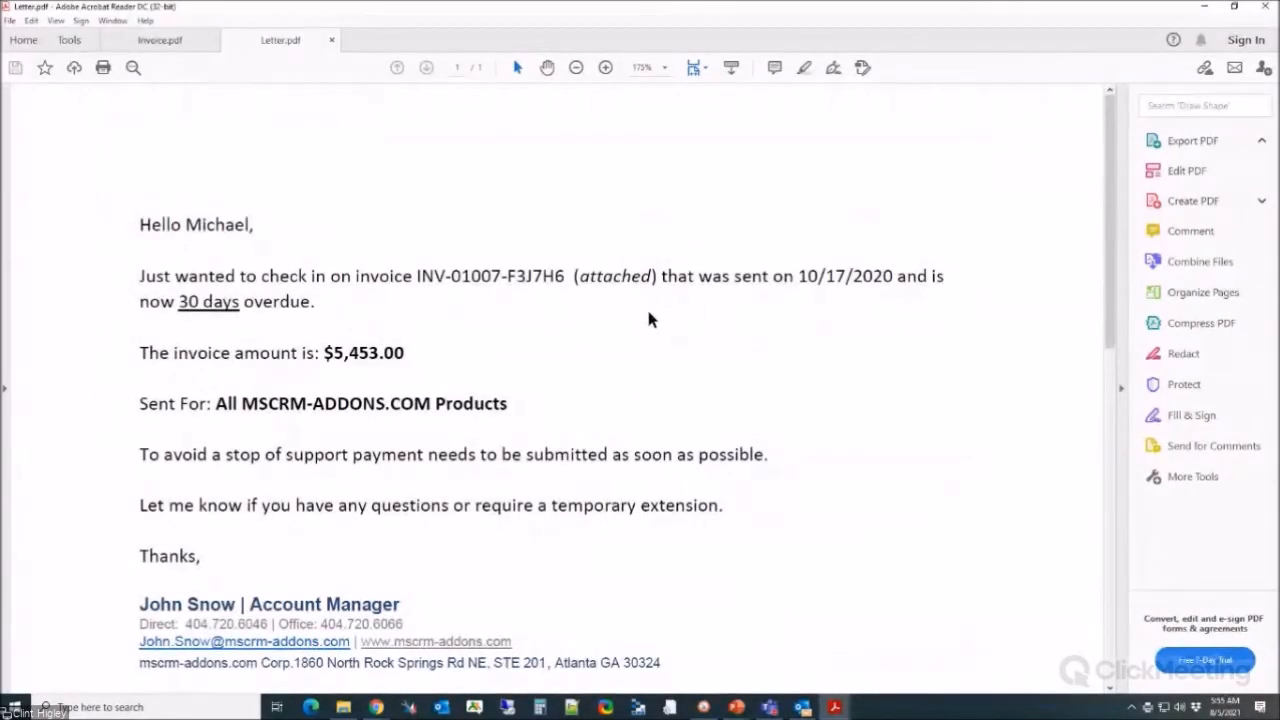
Step: Finish reading Letter.pdf, switch back to Power Automate, and review the Apply to each actions in the newest 30 over due invoice run
{"action": "scroll", "coordinate": [649, 319], "scroll_direction": "down", "scroll_amount": 2}
{"action": "scroll", "coordinate": [649, 319], "scroll_direction": "down", "scroll_amount": 1}
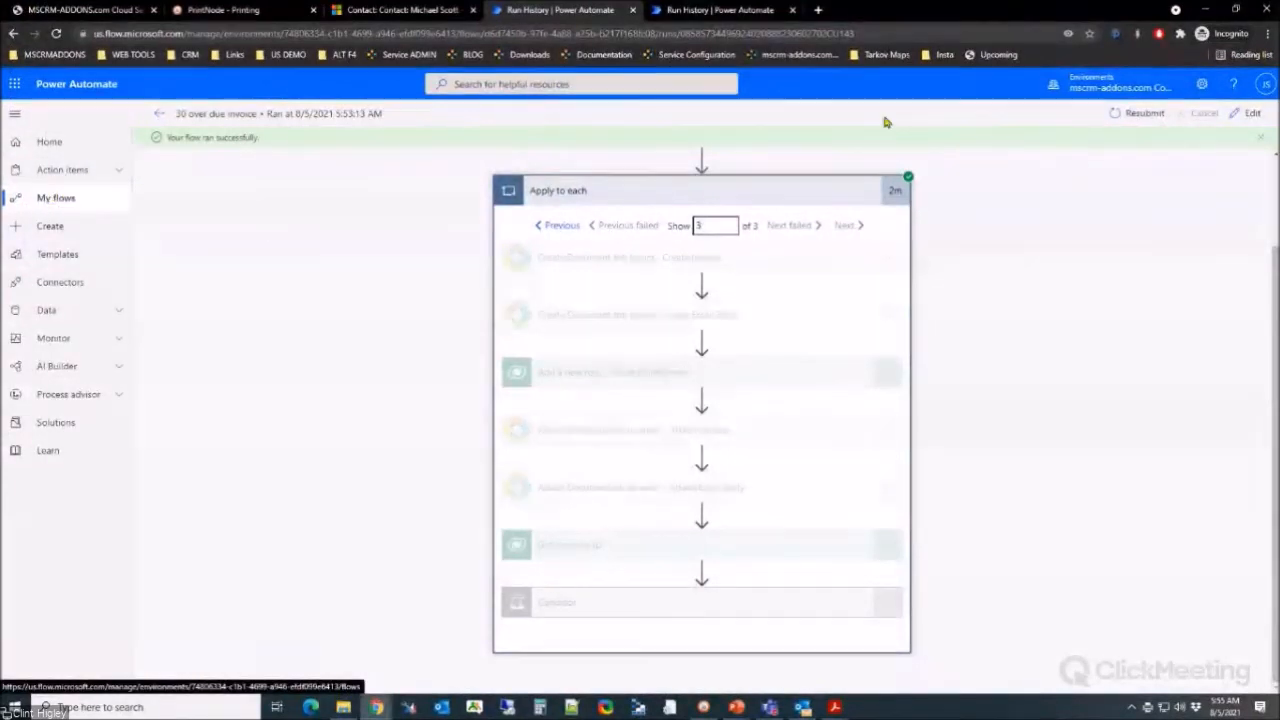
{"action": "left_click", "coordinate": [57, 204]}
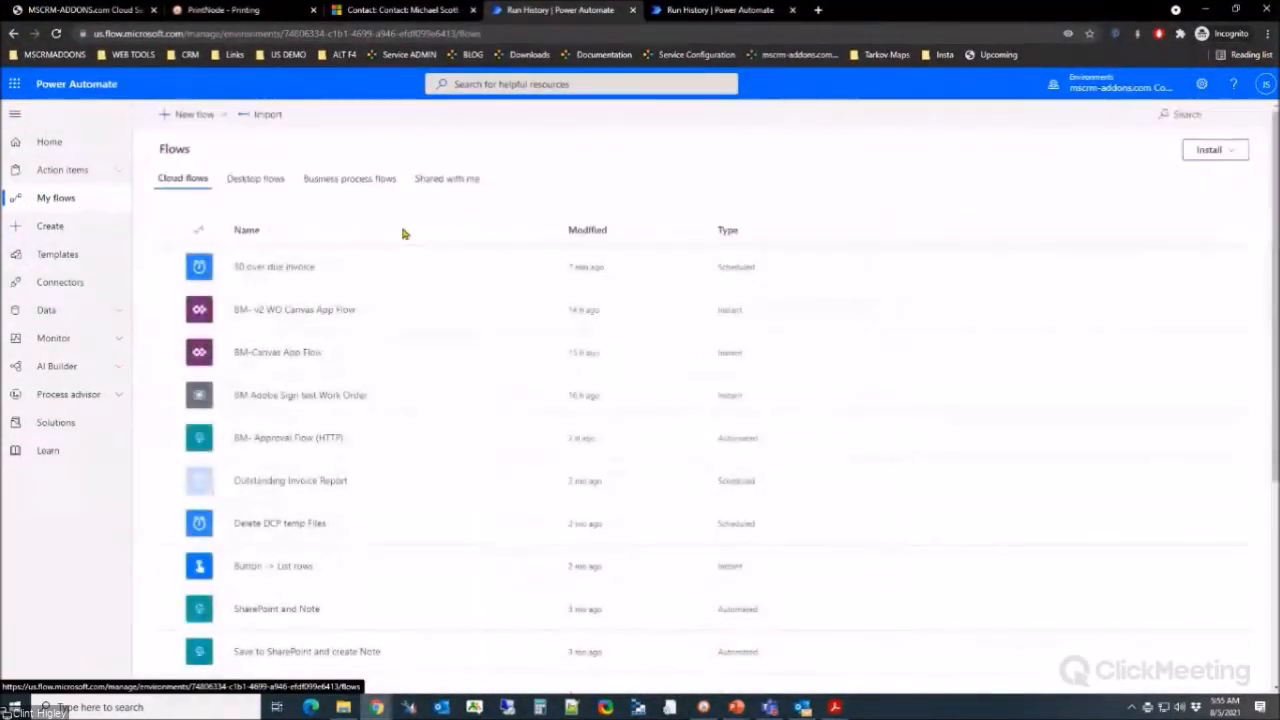
{"action": "left_click", "coordinate": [283, 267]}
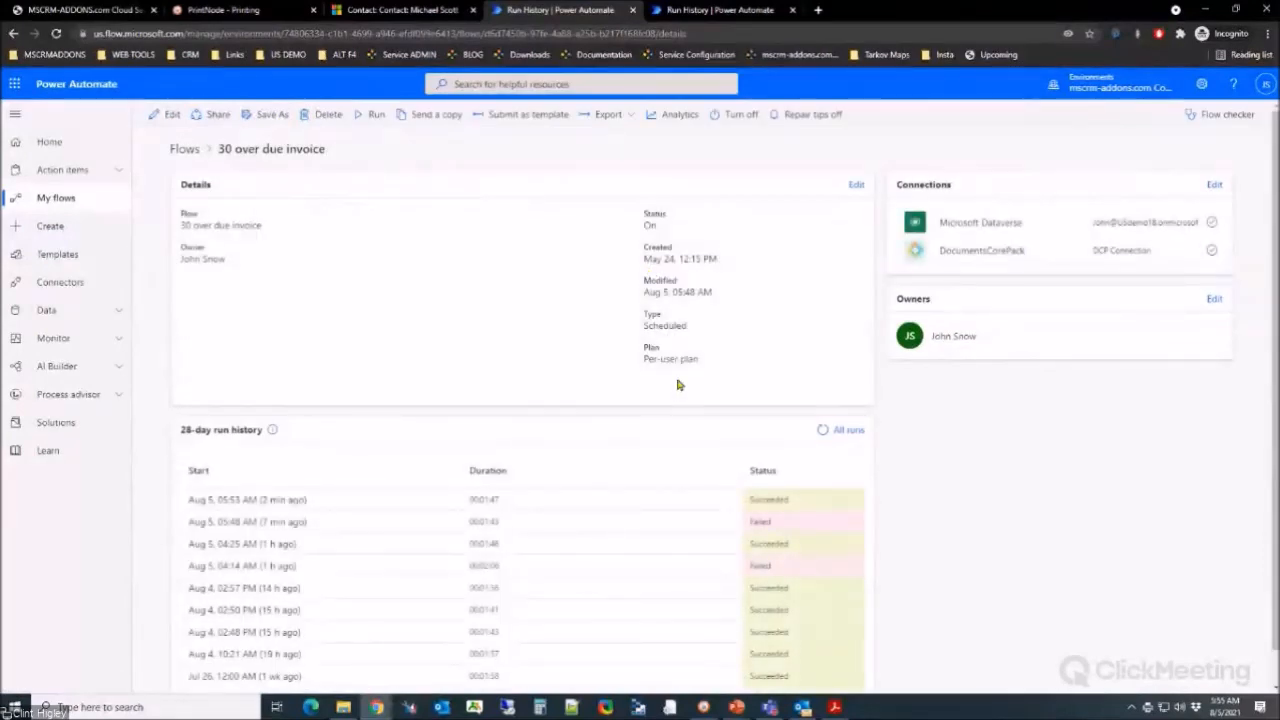
{"action": "left_click", "coordinate": [267, 500]}
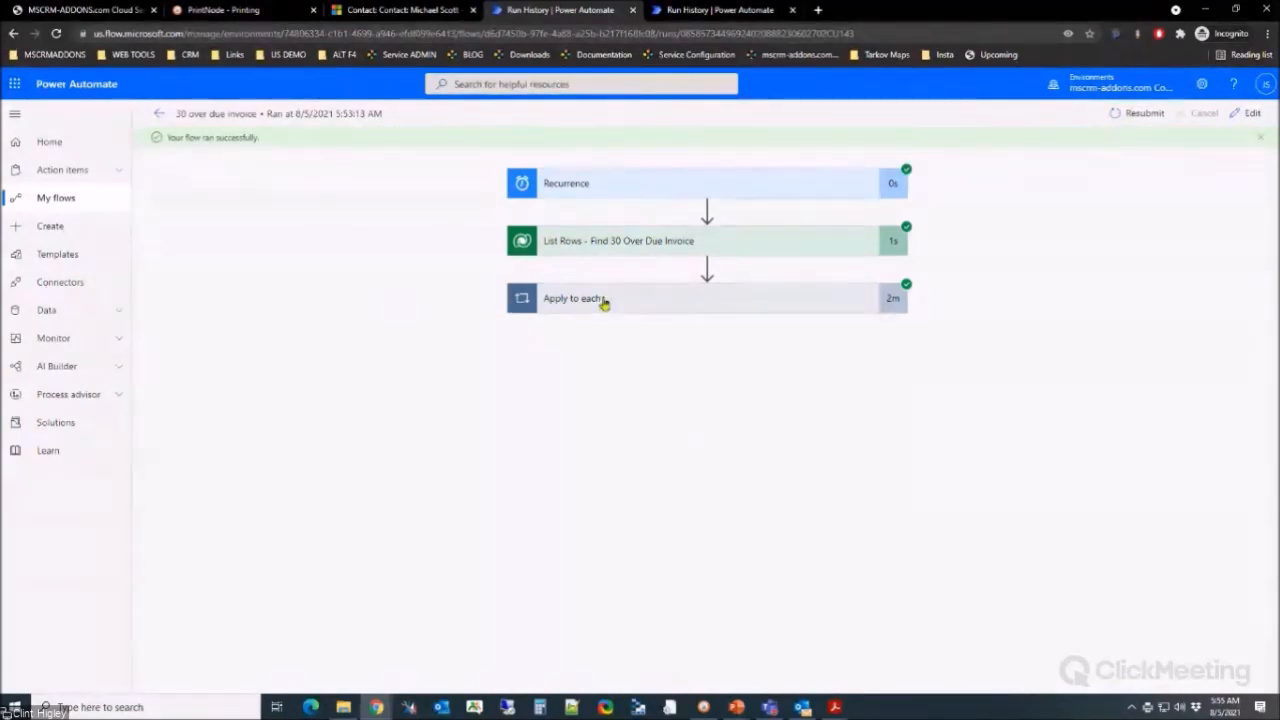
{"action": "left_click", "coordinate": [604, 303]}
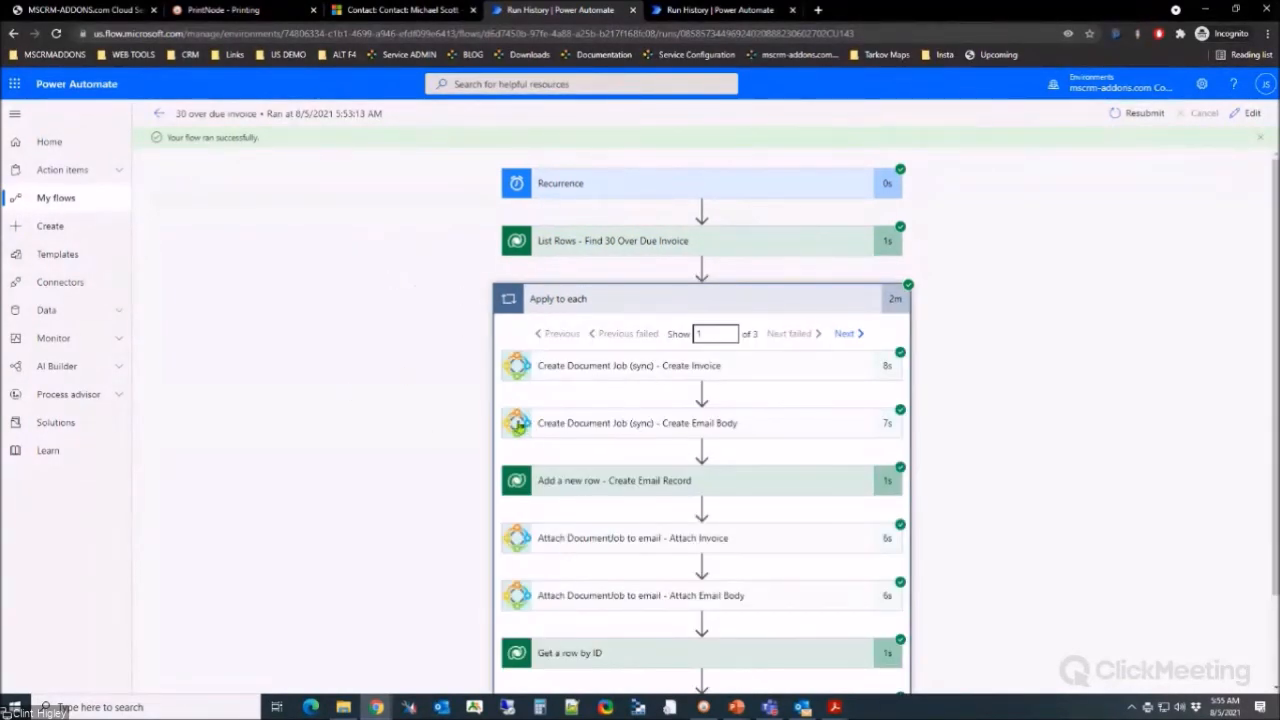
{"action": "scroll", "coordinate": [460, 410], "scroll_direction": "down", "scroll_amount": 2}
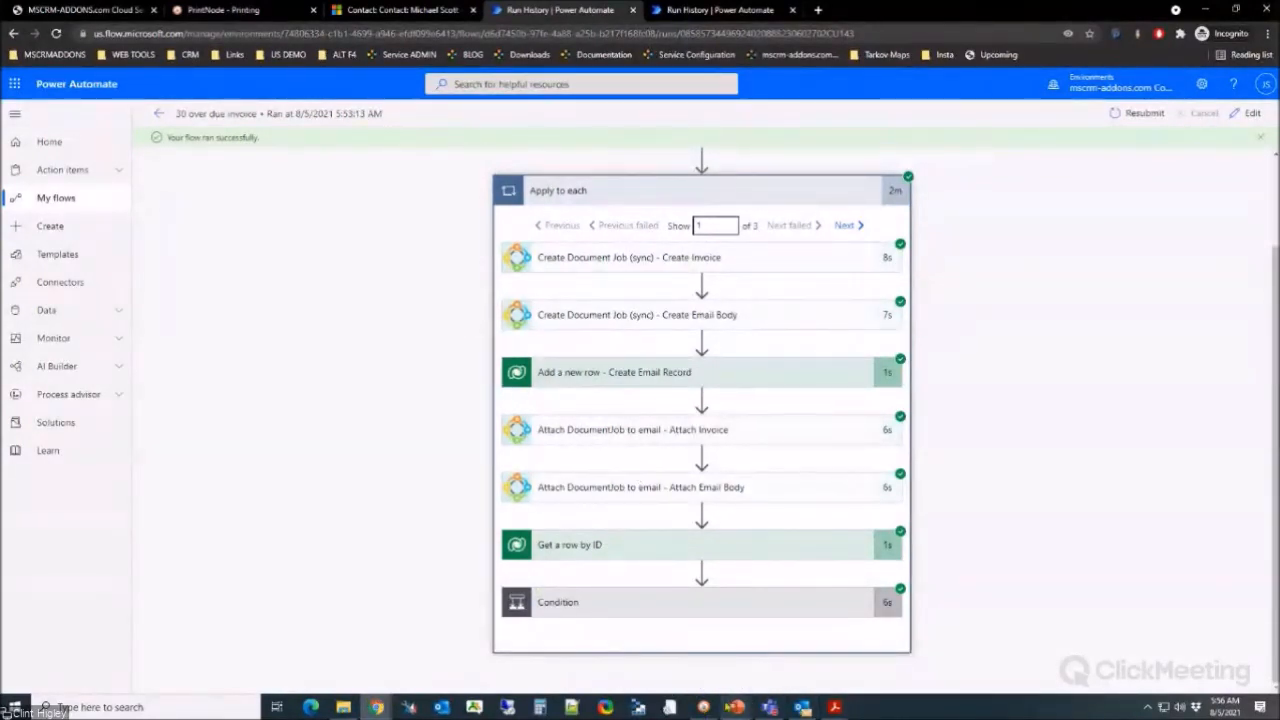
Step: Switch to the PowerPoint slide show and advance from the Demo slide to the closing Thank You slide
{"action": "mouse_move", "coordinate": [738, 708]}
{"action": "left_click", "coordinate": [718, 664]}
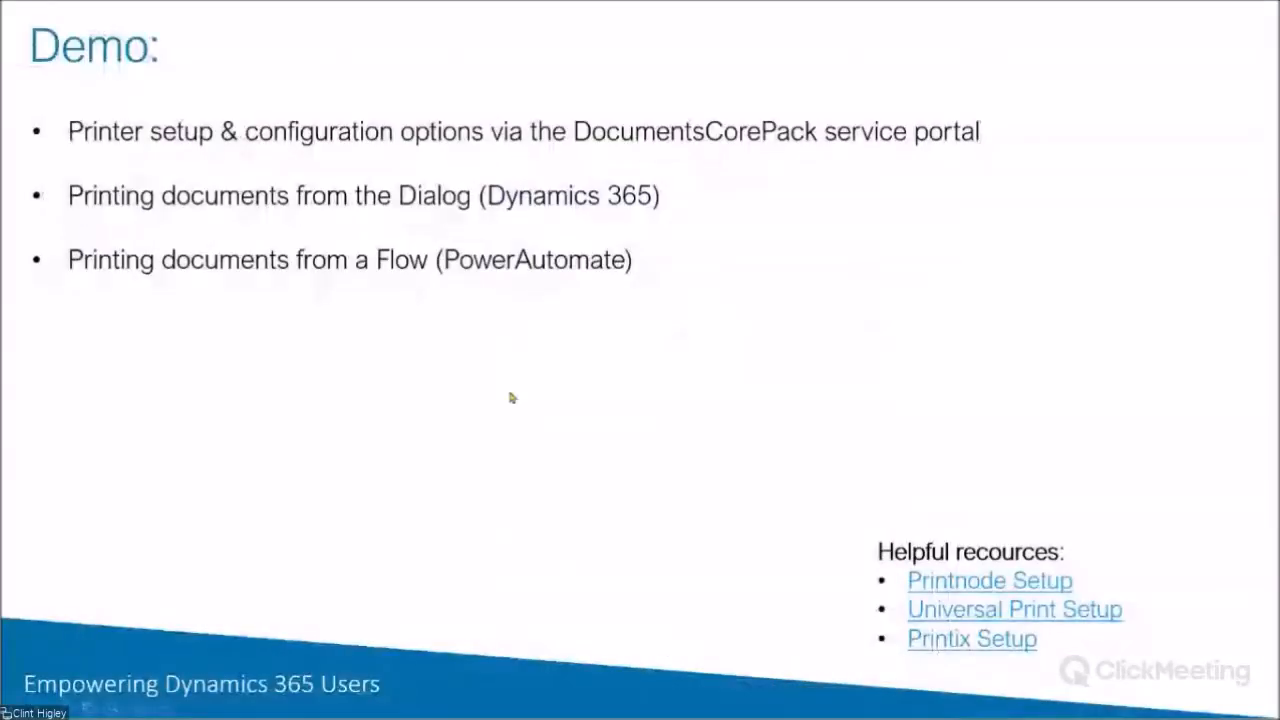
{"action": "left_click", "coordinate": [508, 393]}
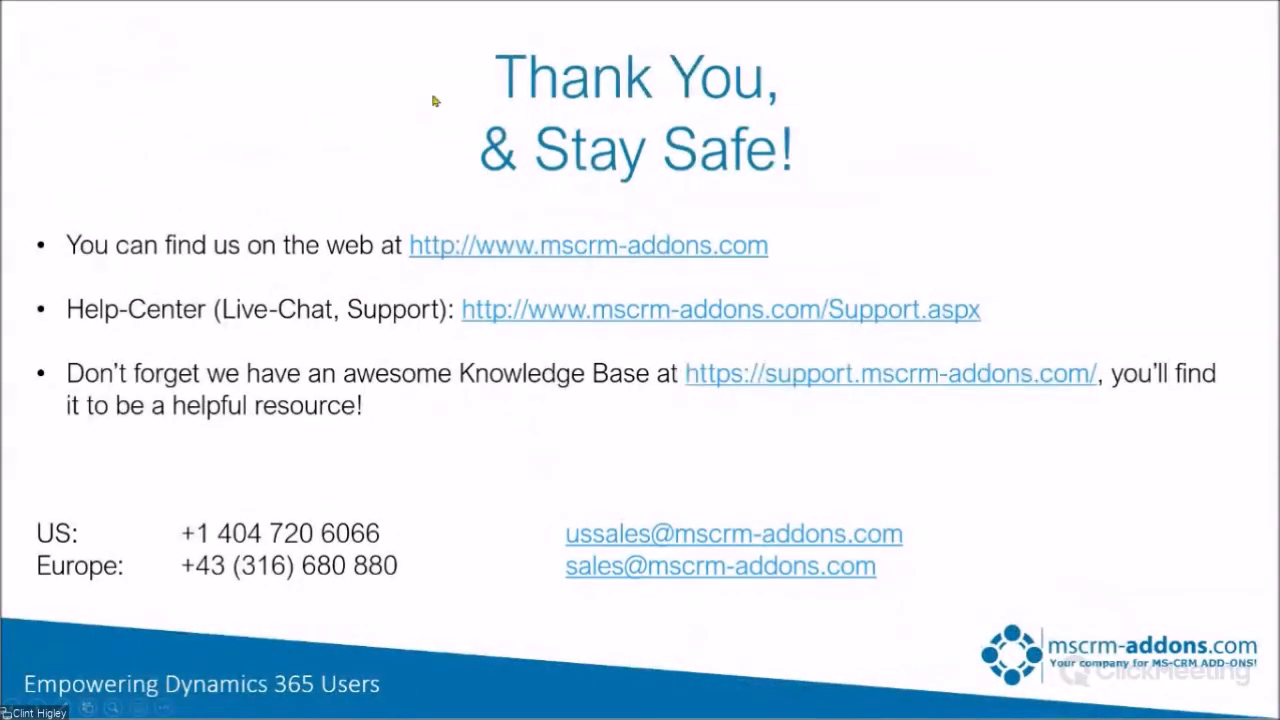